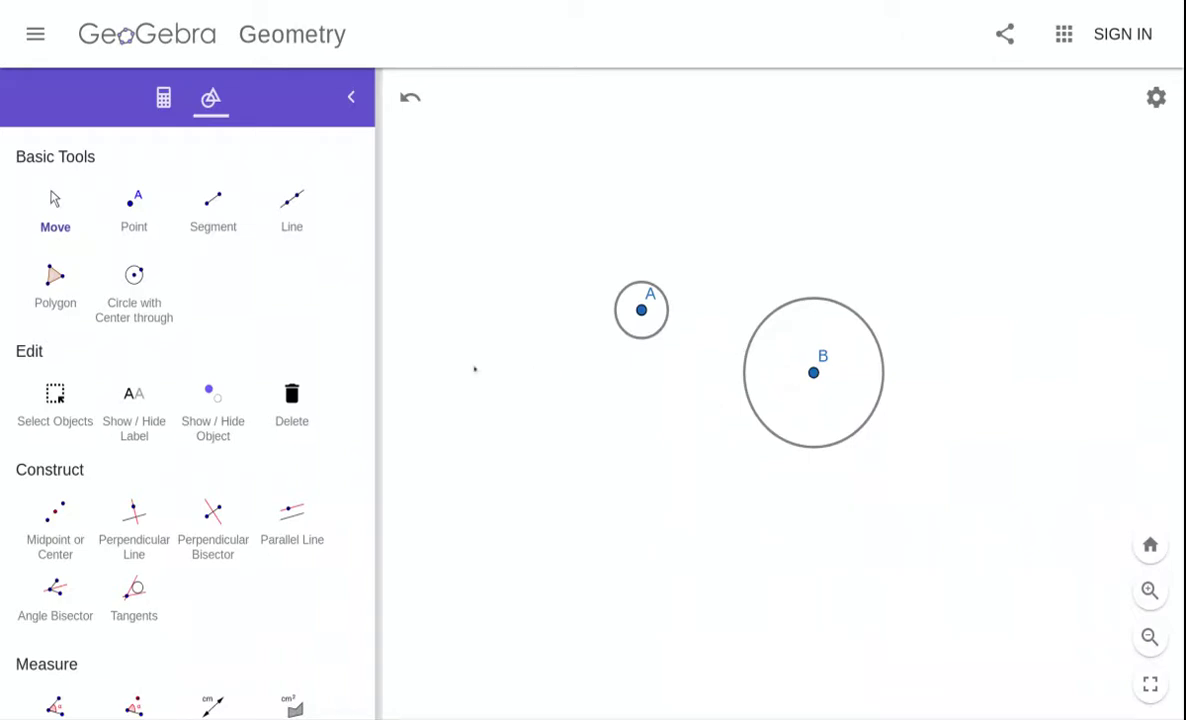
- Draw a line through the centers A and B of the two circles
{"action": "scroll", "coordinate": [314, 253], "scroll_direction": "down", "scroll_amount": 1}
{"action": "scroll", "coordinate": [314, 253], "scroll_direction": "up", "scroll_amount": 1}
{"action": "left_click", "coordinate": [298, 208]}
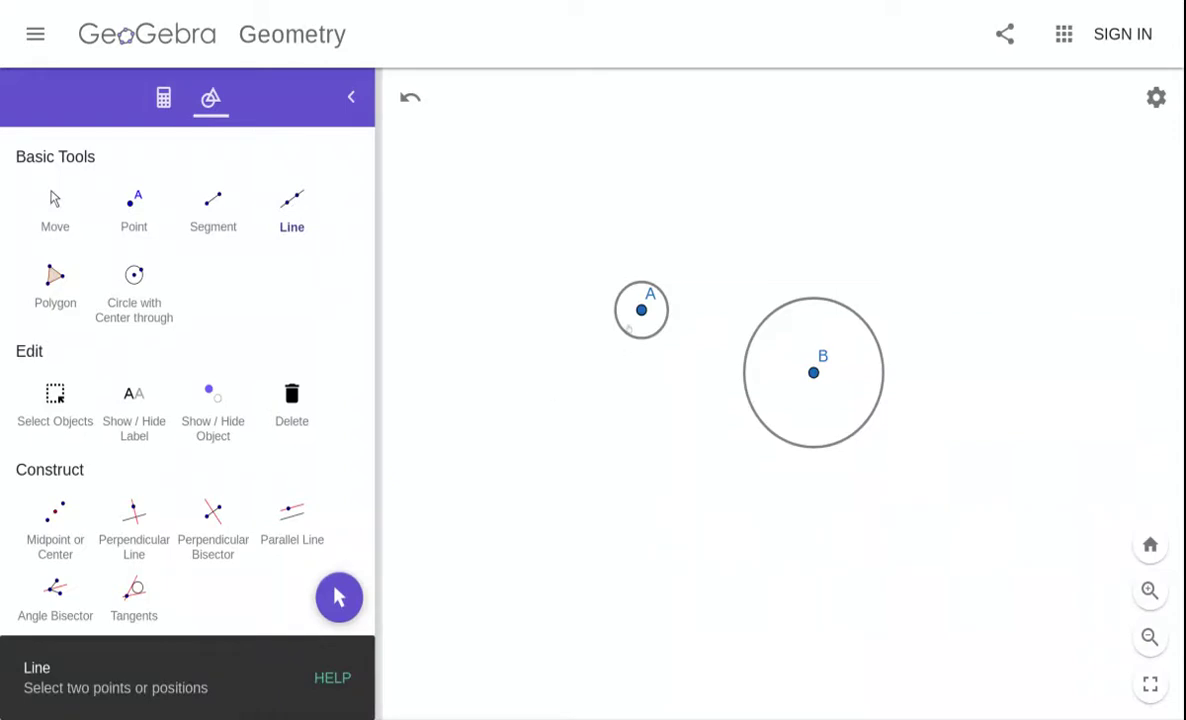
{"action": "left_click", "coordinate": [641, 310]}
{"action": "left_click", "coordinate": [813, 373]}
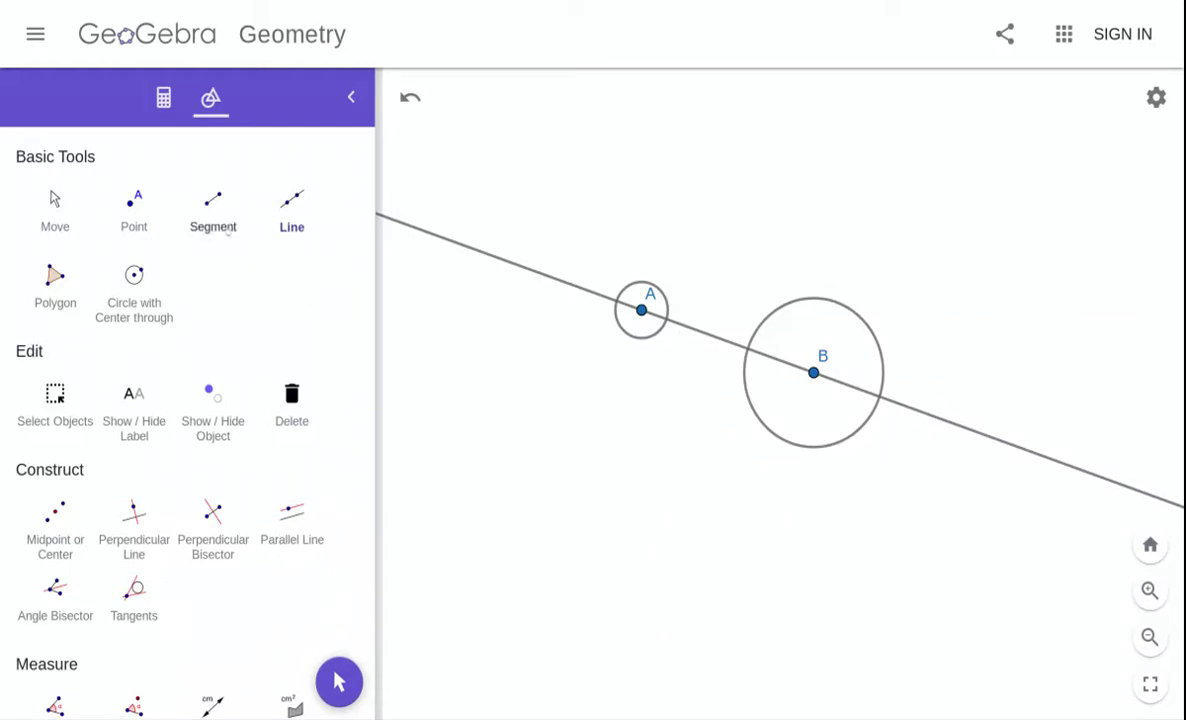
- Reduce the thickness of the line through A and B to the minimum
{"action": "left_click", "coordinate": [52, 205]}
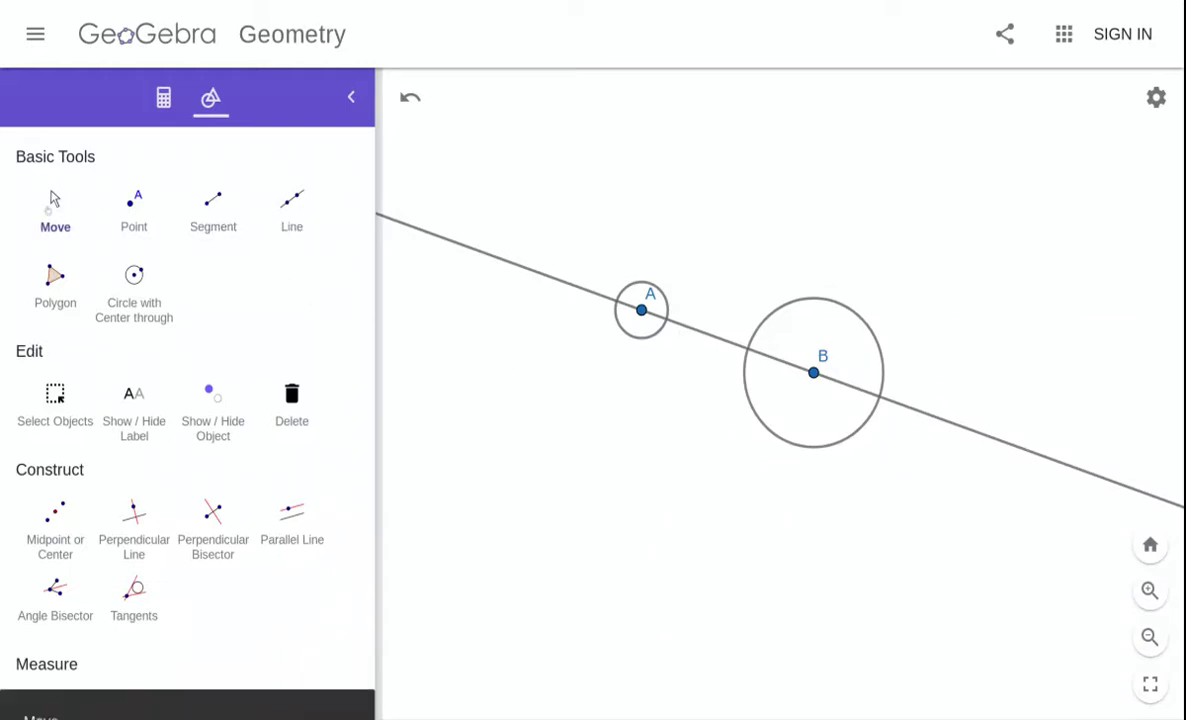
{"action": "left_click", "coordinate": [410, 228]}
{"action": "left_click", "coordinate": [493, 266]}
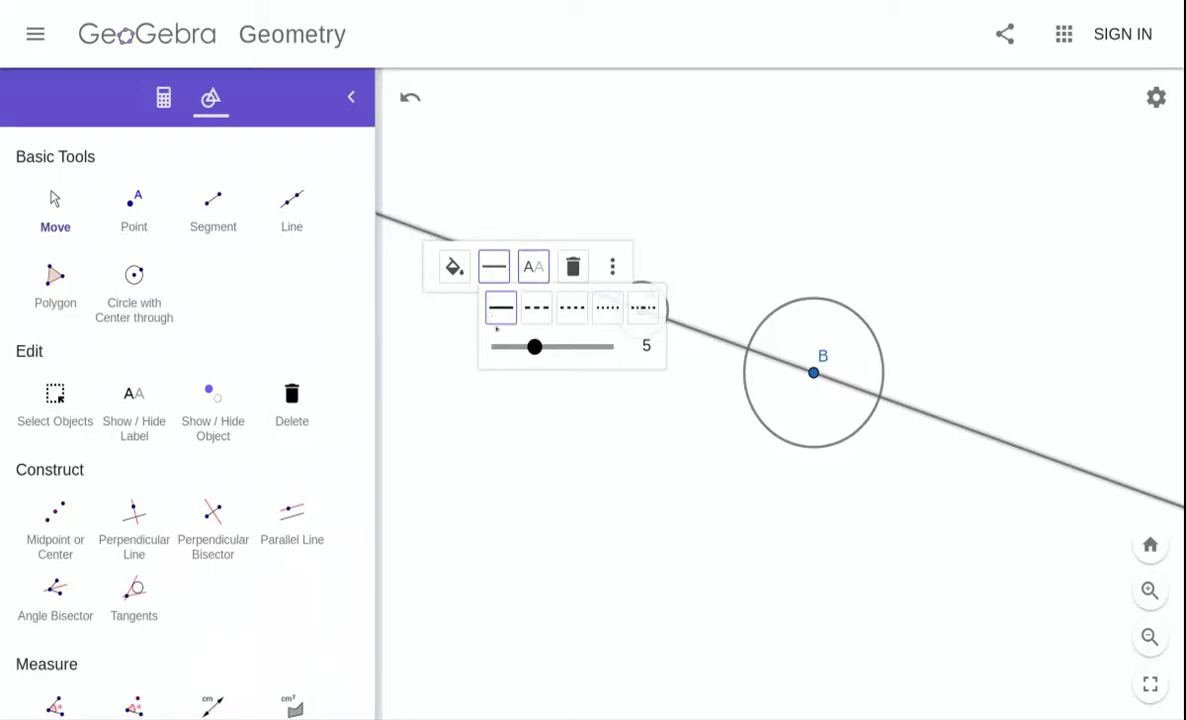
{"action": "left_click", "coordinate": [492, 346]}
{"action": "left_click", "coordinate": [442, 450]}
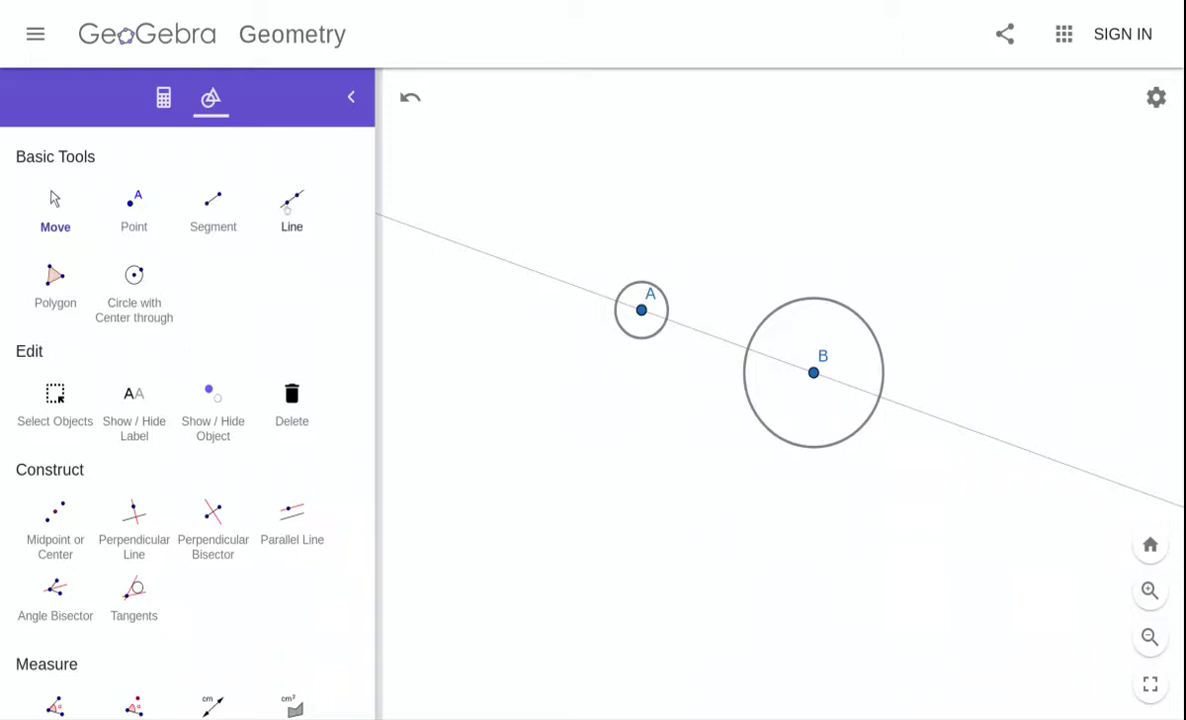
- Draw a line through A and a new point on the lower part of the small circle, slightly toward B
{"action": "left_click", "coordinate": [288, 204]}
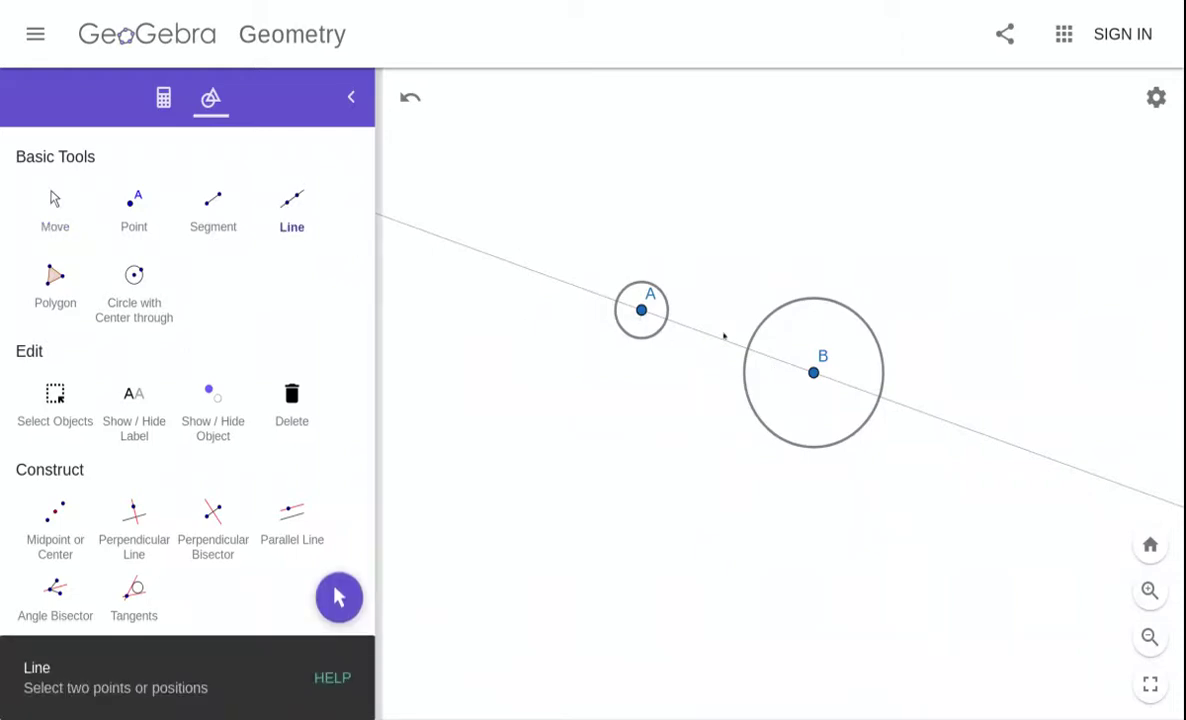
{"action": "left_click", "coordinate": [642, 312]}
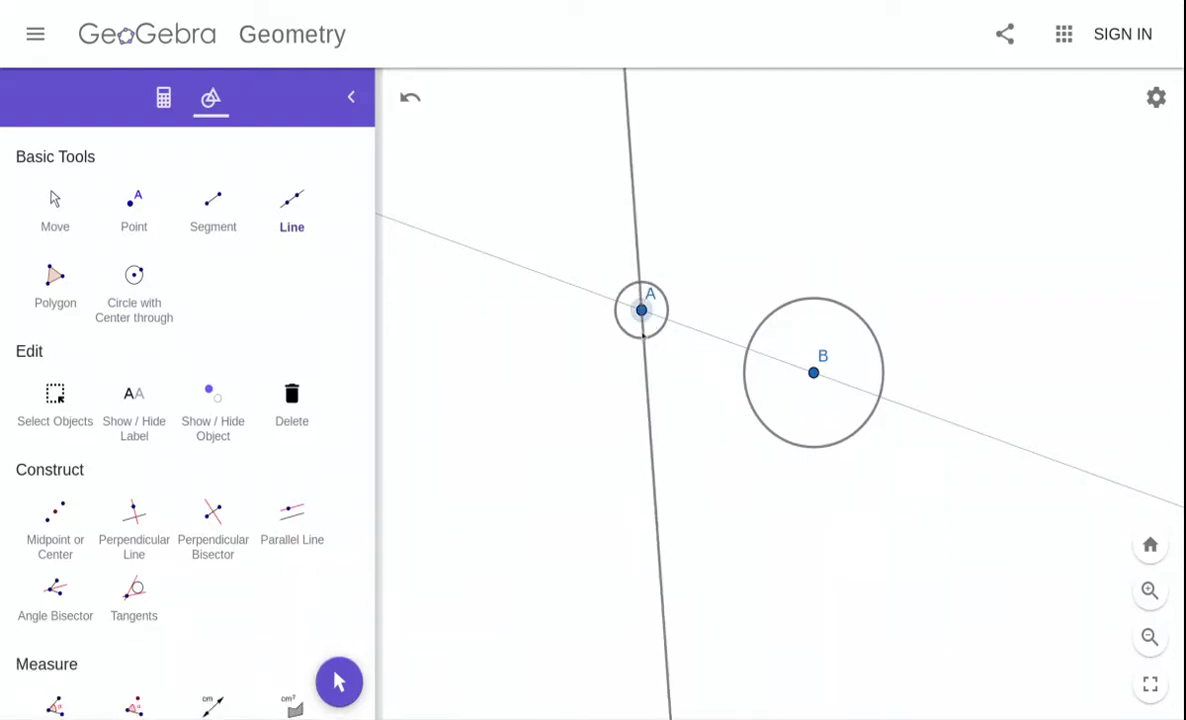
{"action": "left_click", "coordinate": [648, 337]}
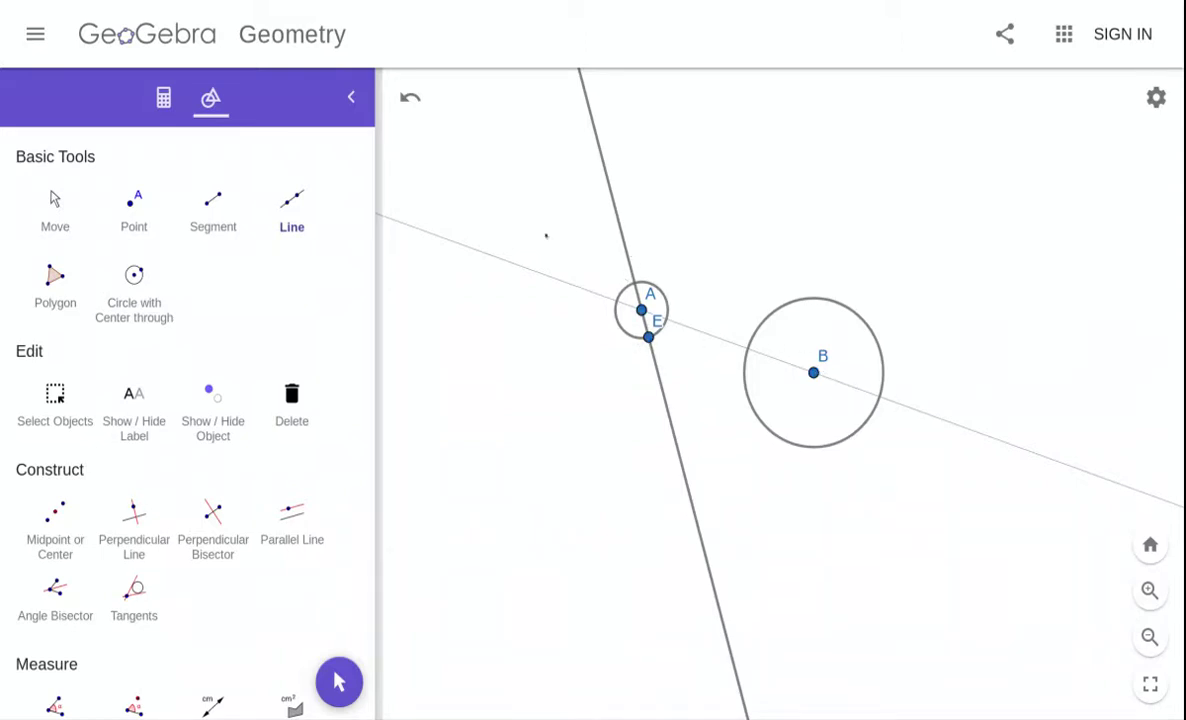
- With the Compass tool, draw a circle centered at B whose radius is the distance from A to E
{"action": "scroll", "coordinate": [260, 357], "scroll_direction": "down", "scroll_amount": 5}
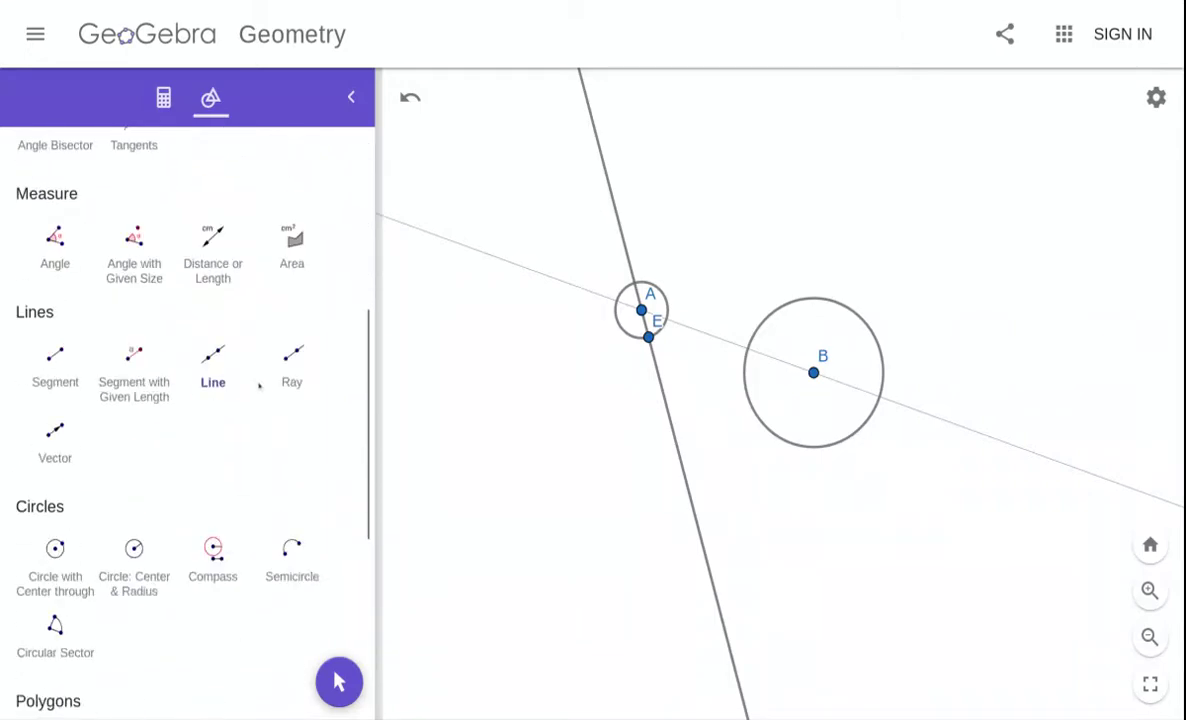
{"action": "scroll", "coordinate": [259, 386], "scroll_direction": "down", "scroll_amount": 2}
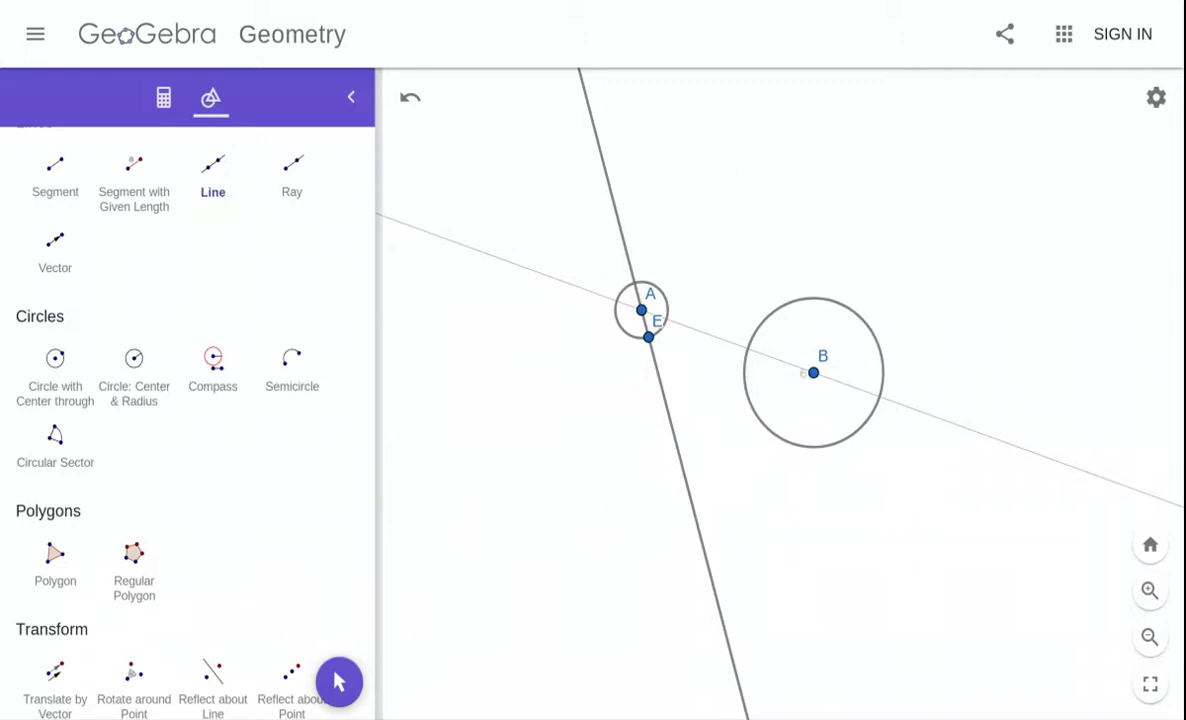
{"action": "scroll", "coordinate": [174, 519], "scroll_direction": "down", "scroll_amount": 3}
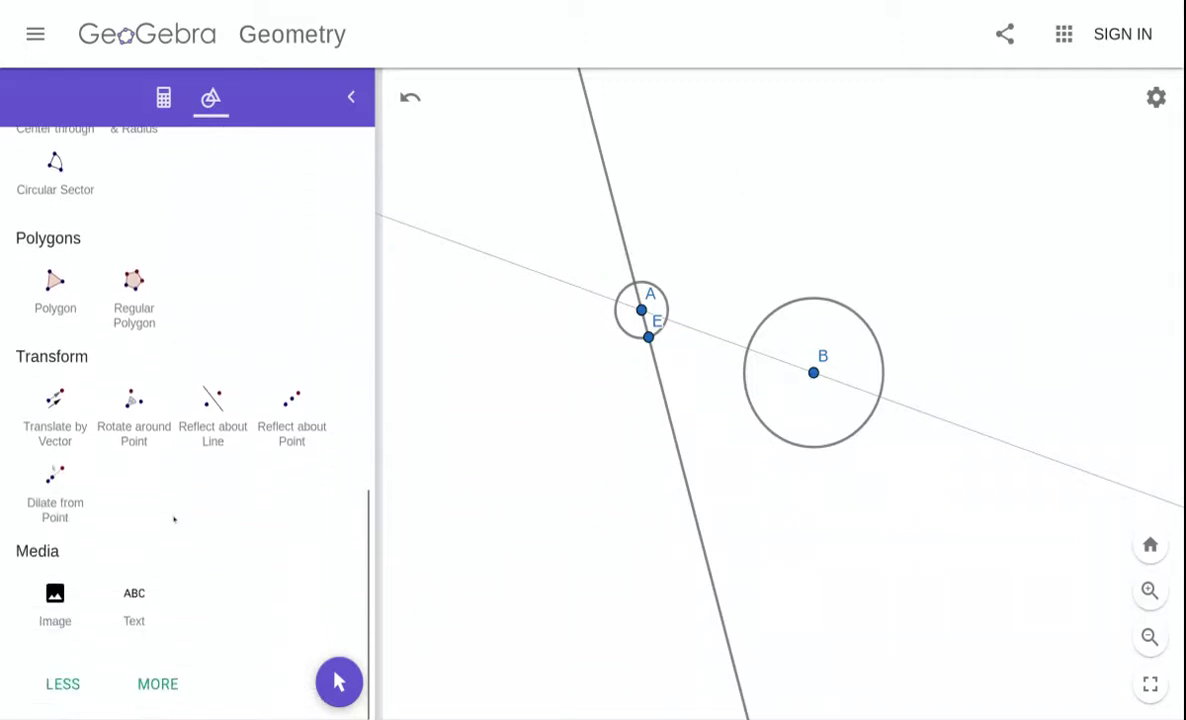
{"action": "scroll", "coordinate": [174, 519], "scroll_direction": "up", "scroll_amount": 3}
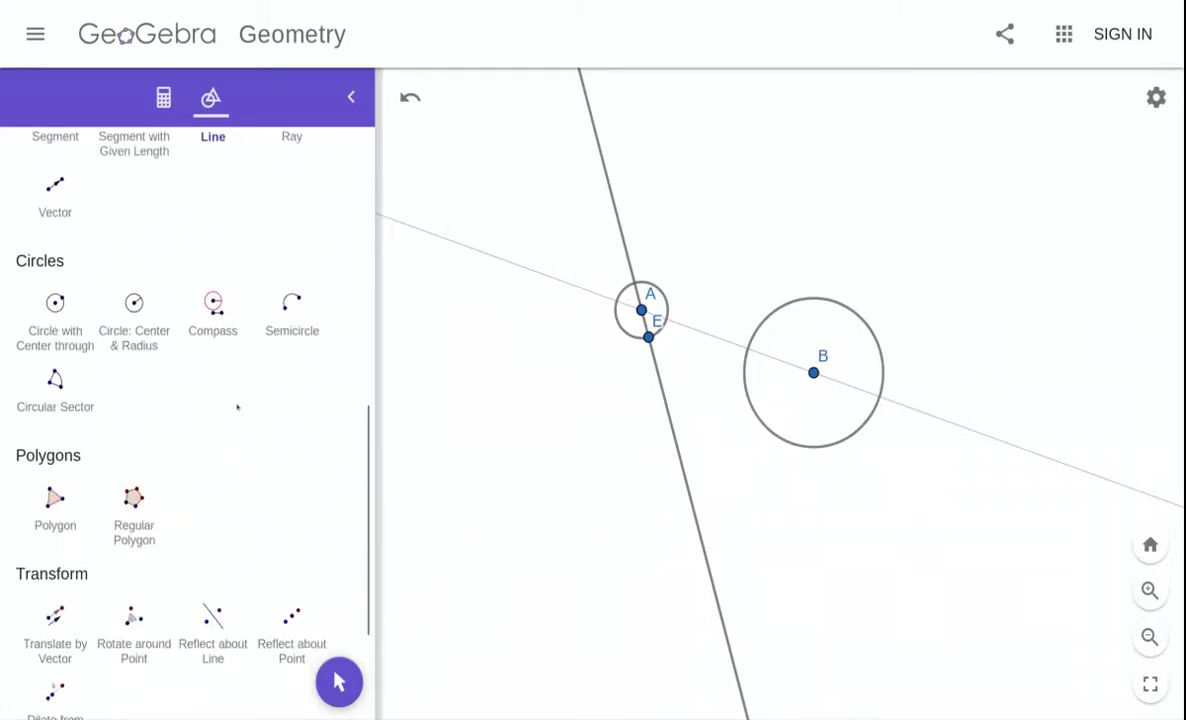
{"action": "left_click", "coordinate": [201, 305]}
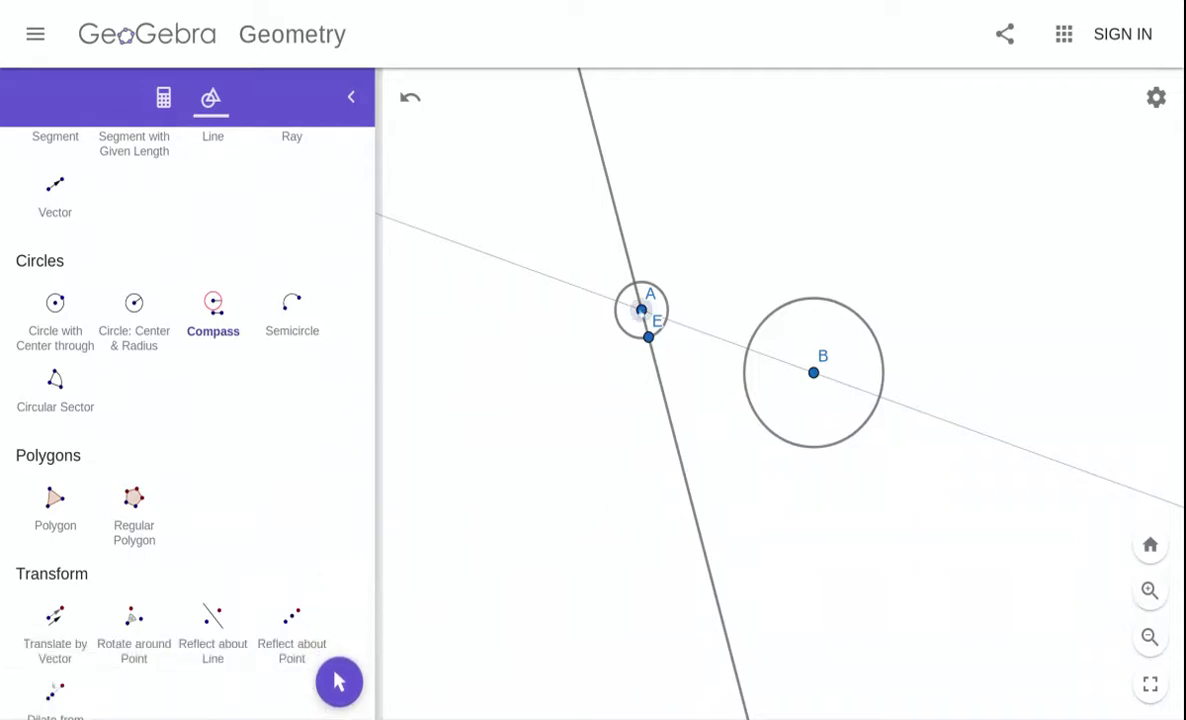
{"action": "left_click", "coordinate": [641, 310]}
{"action": "left_click", "coordinate": [648, 336]}
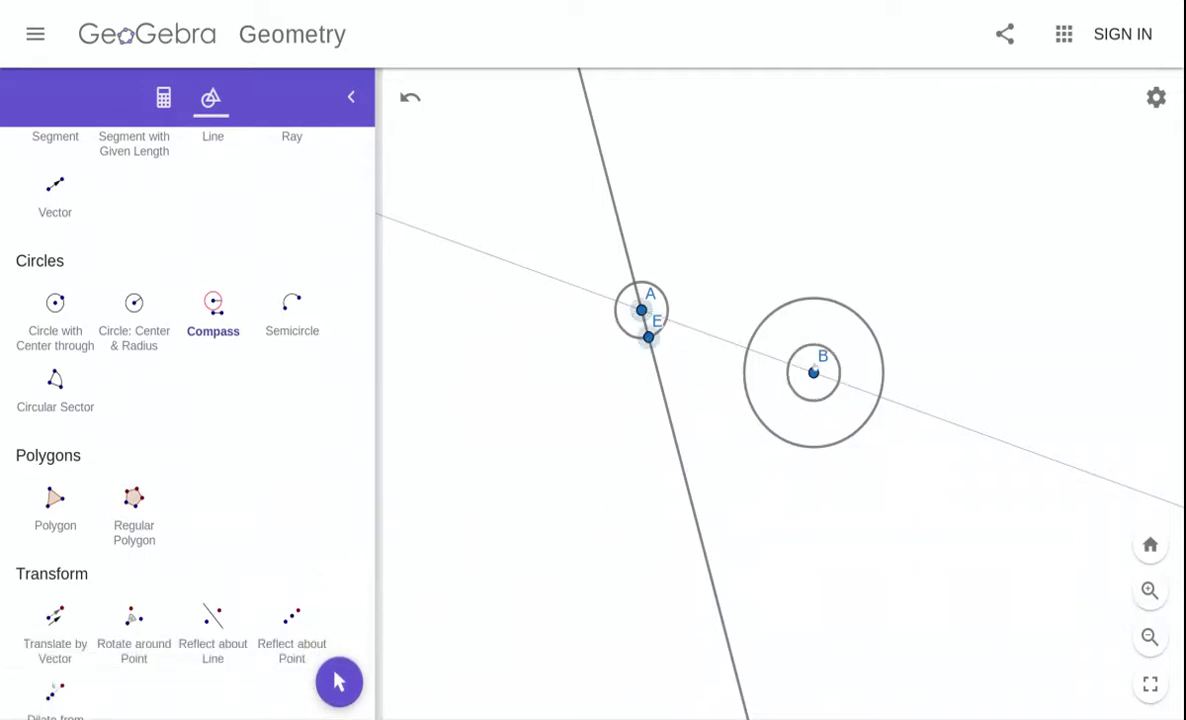
{"action": "left_click", "coordinate": [813, 372]}
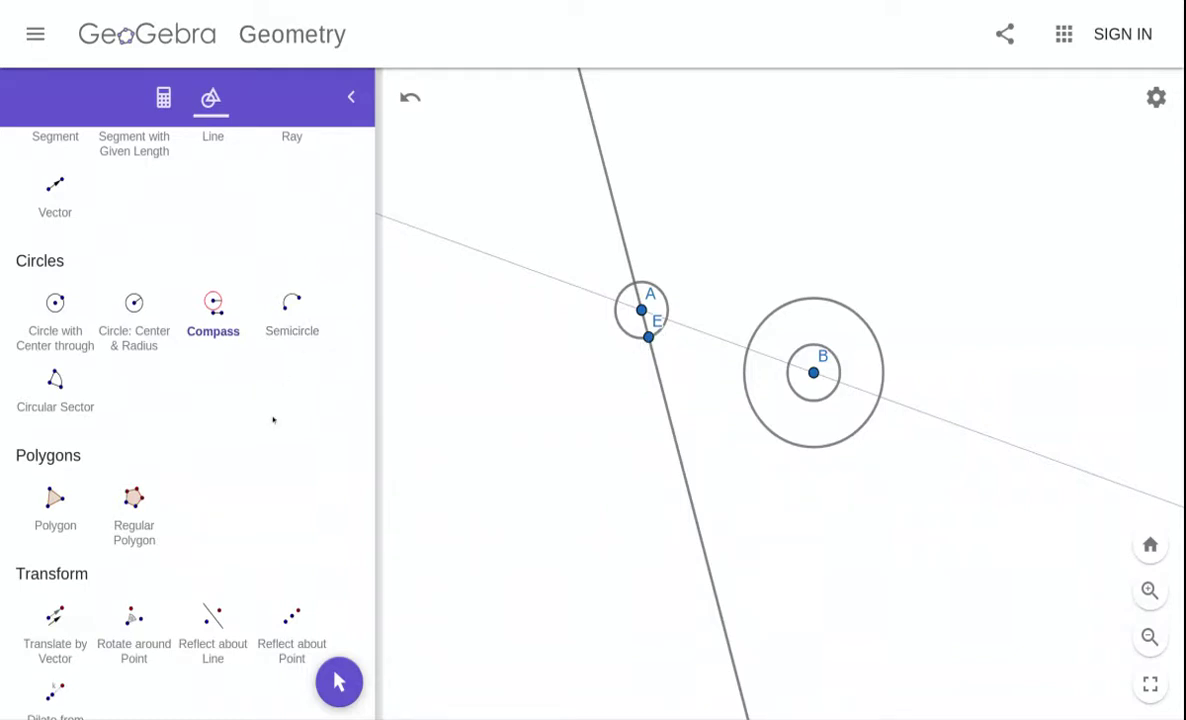
- Try a Compass circle with circle A's radius, centered where B's inner circle crosses line AB on the side away from A
{"action": "scroll", "coordinate": [583, 318], "scroll_direction": "up", "scroll_amount": 2}
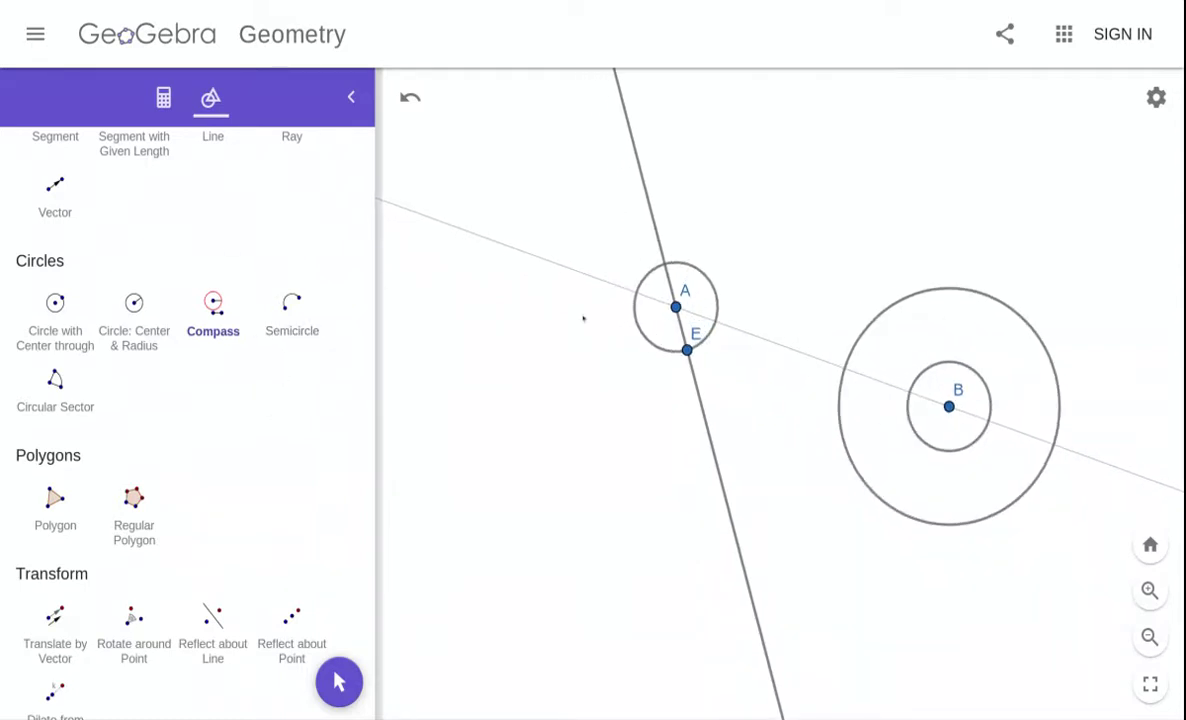
{"action": "scroll", "coordinate": [583, 318], "scroll_direction": "down", "scroll_amount": 1}
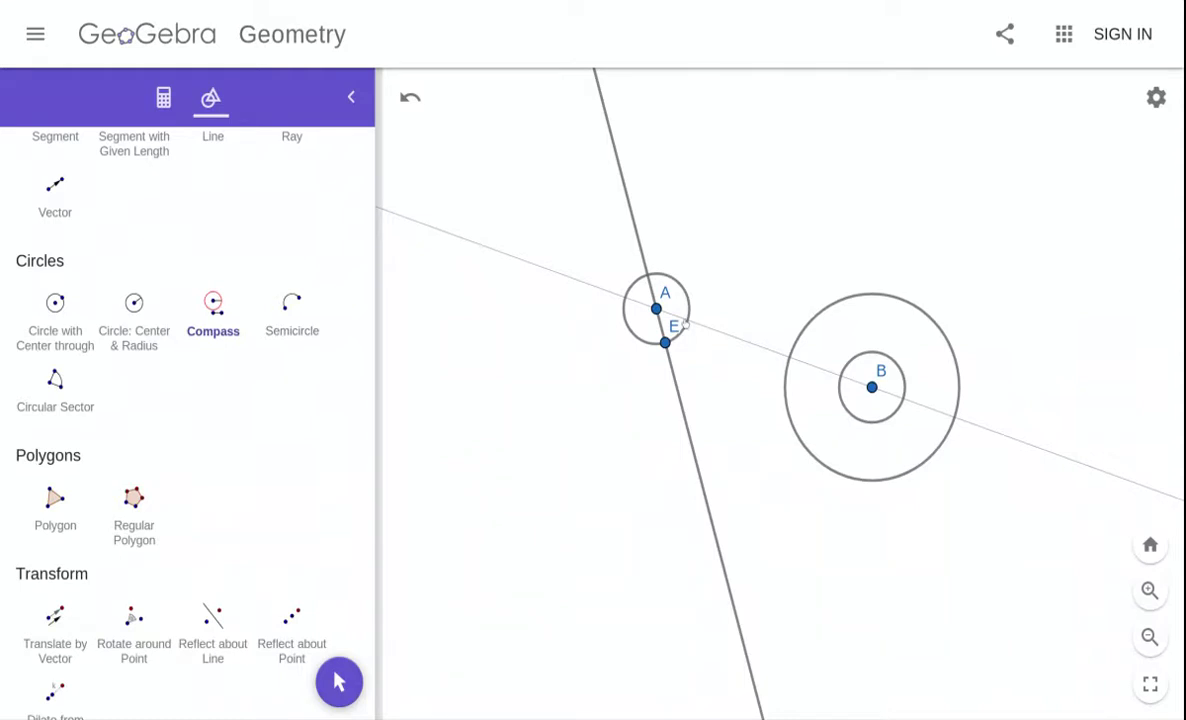
{"action": "left_click", "coordinate": [665, 342]}
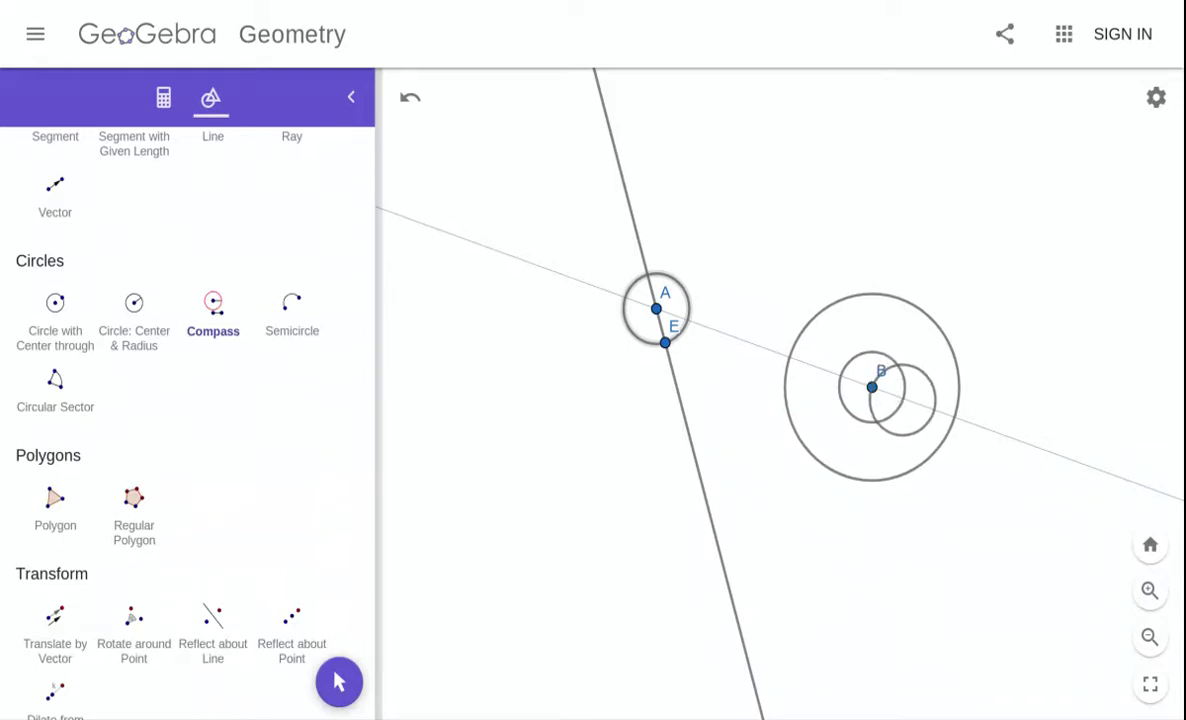
{"action": "left_click", "coordinate": [903, 399]}
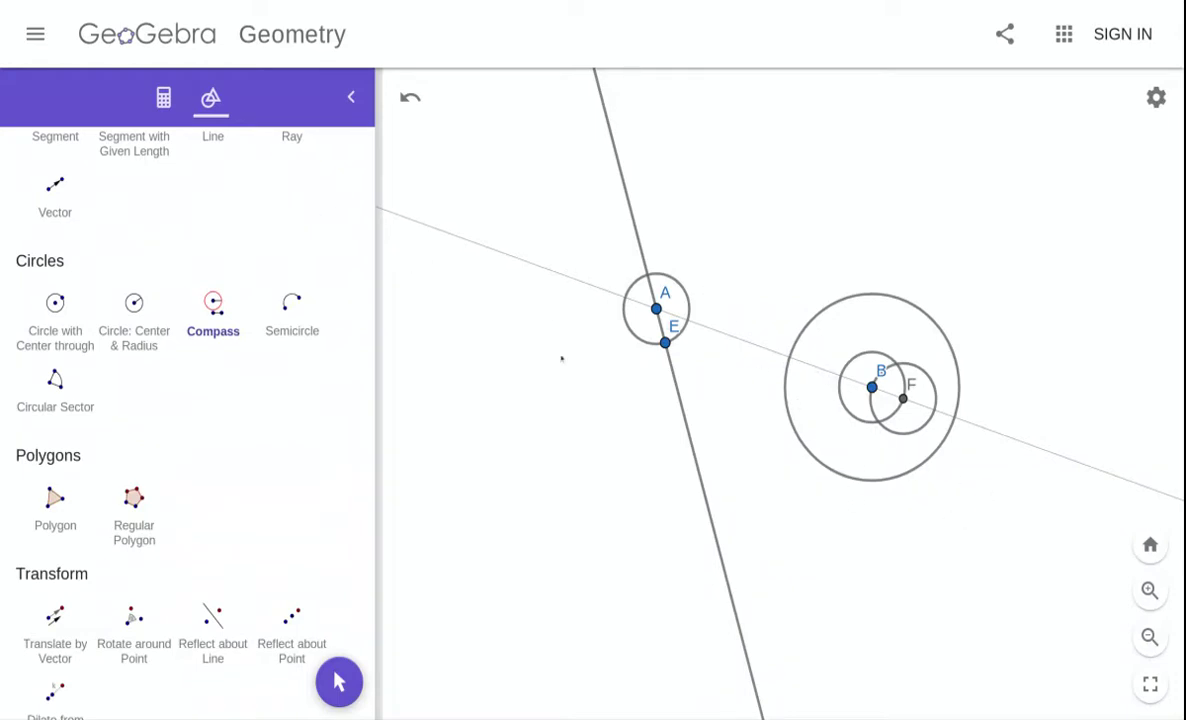
- Start a line from B, abandon it, and undo the Compass circle centered on line AB
{"action": "scroll", "coordinate": [255, 238], "scroll_direction": "up", "scroll_amount": 1}
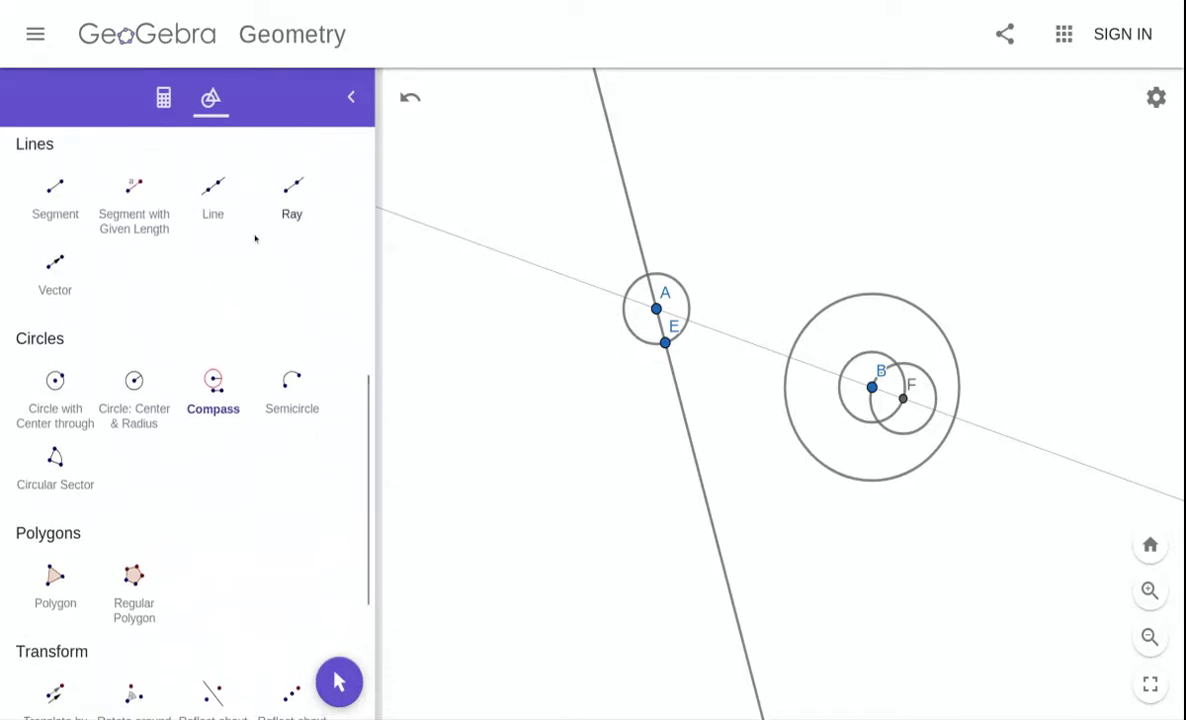
{"action": "left_click", "coordinate": [205, 185]}
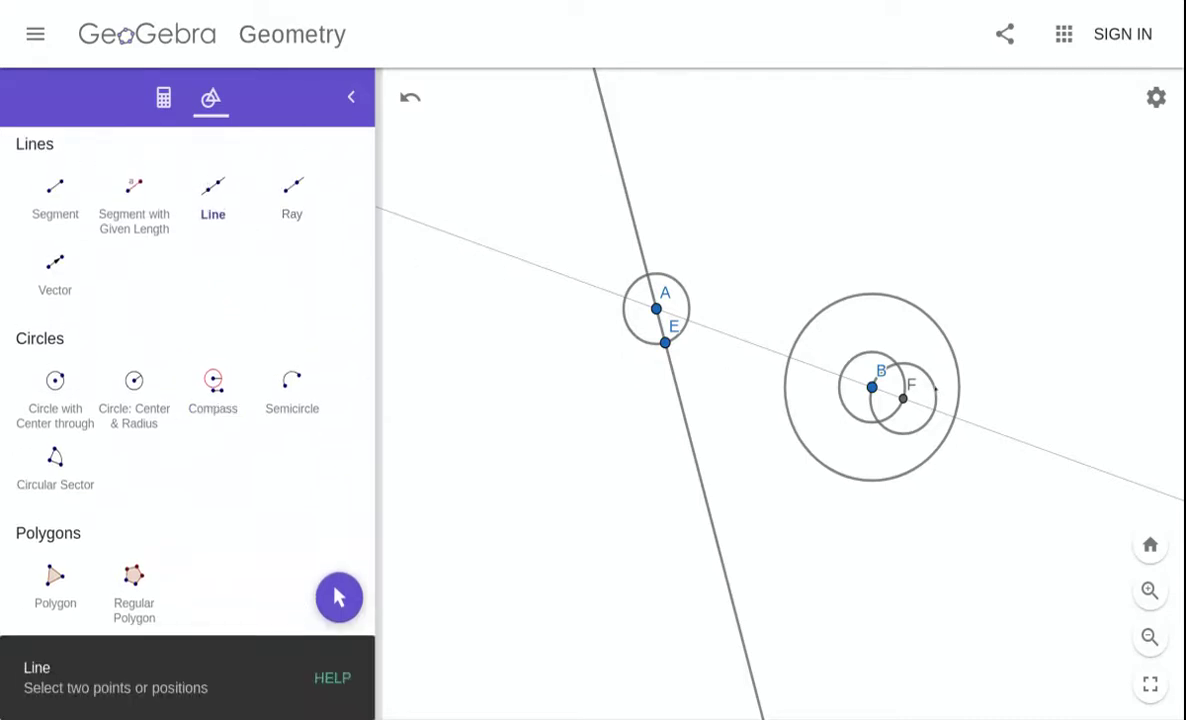
{"action": "left_click", "coordinate": [872, 386]}
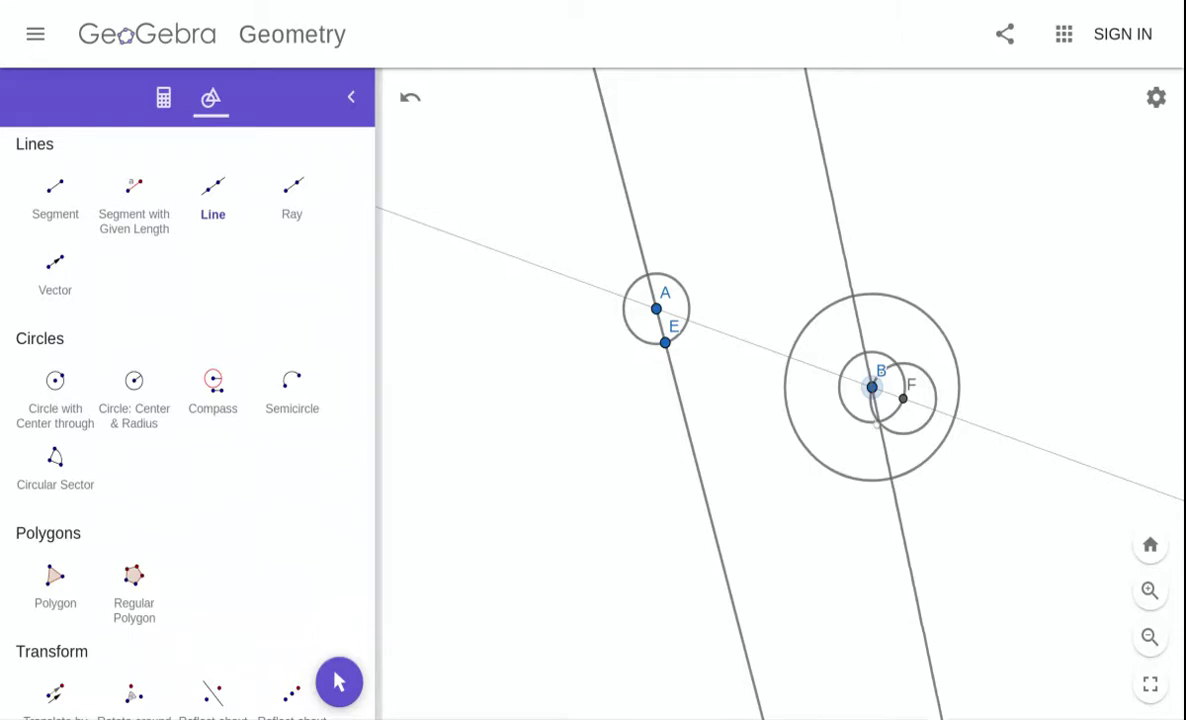
{"action": "left_click_drag", "start_coordinate": [527, 328], "coordinate": [530, 422]}
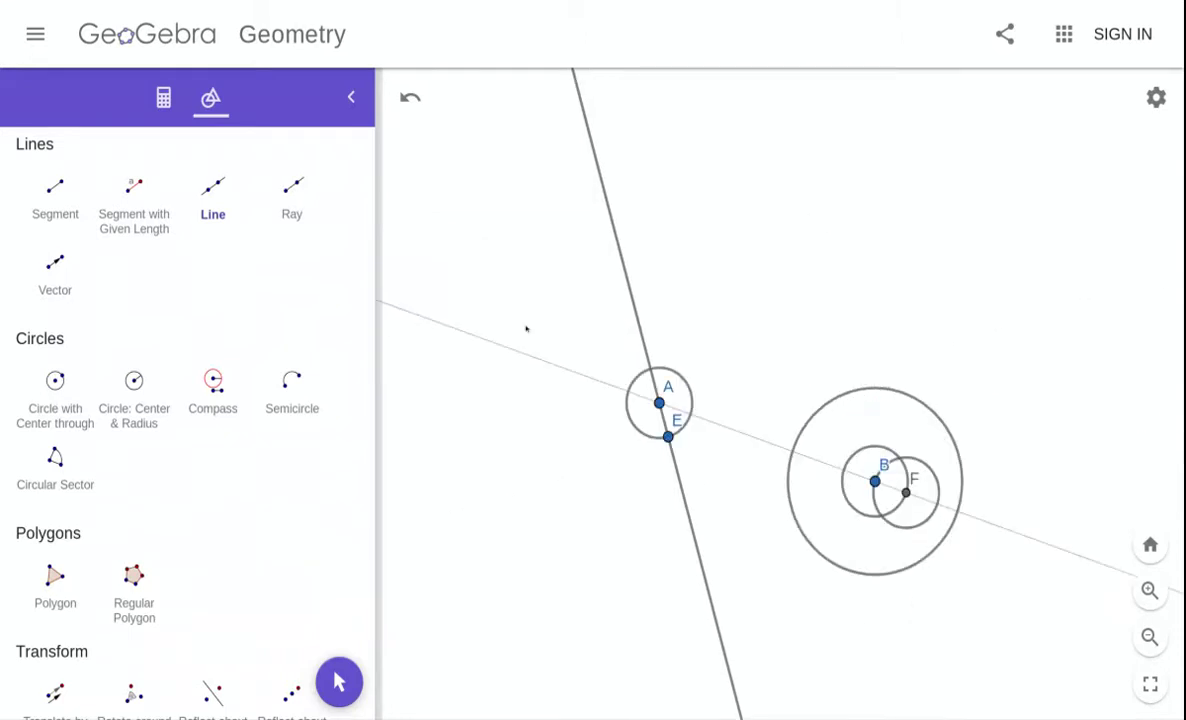
{"action": "key", "text": "ctrl+z"}
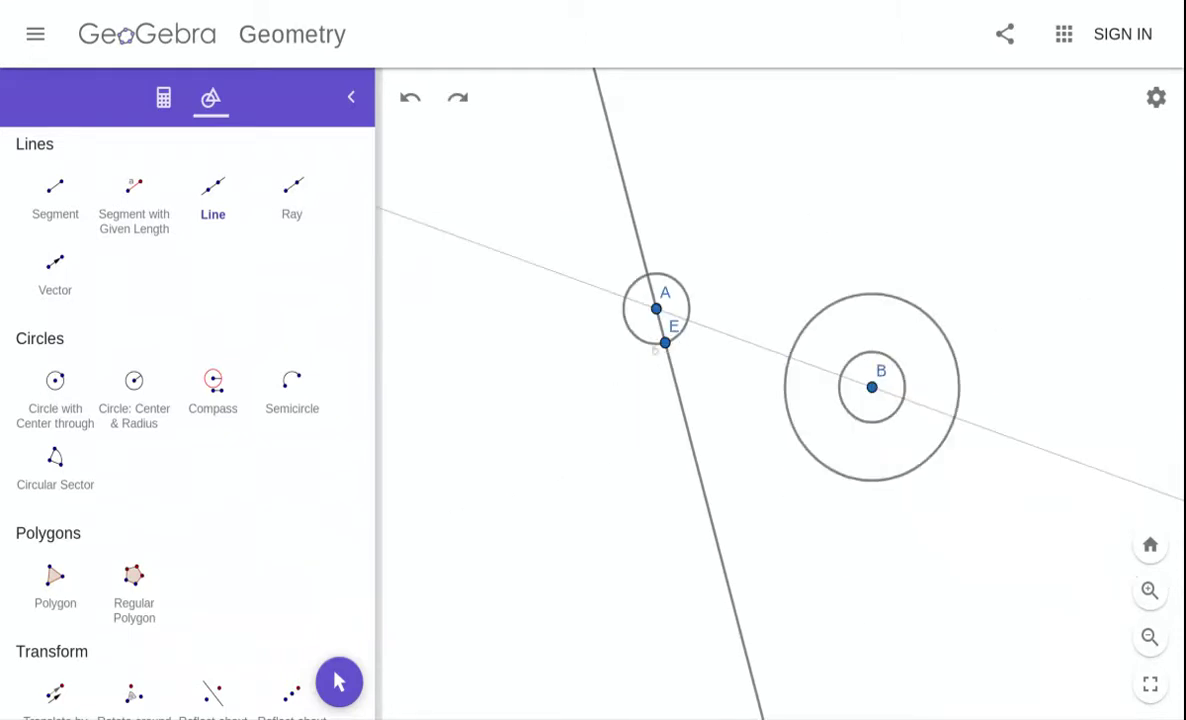
- Place a point where the small circle around A crosses line AB on the side facing B
{"action": "scroll", "coordinate": [185, 234], "scroll_direction": "up", "scroll_amount": 10}
{"action": "left_click", "coordinate": [134, 205]}
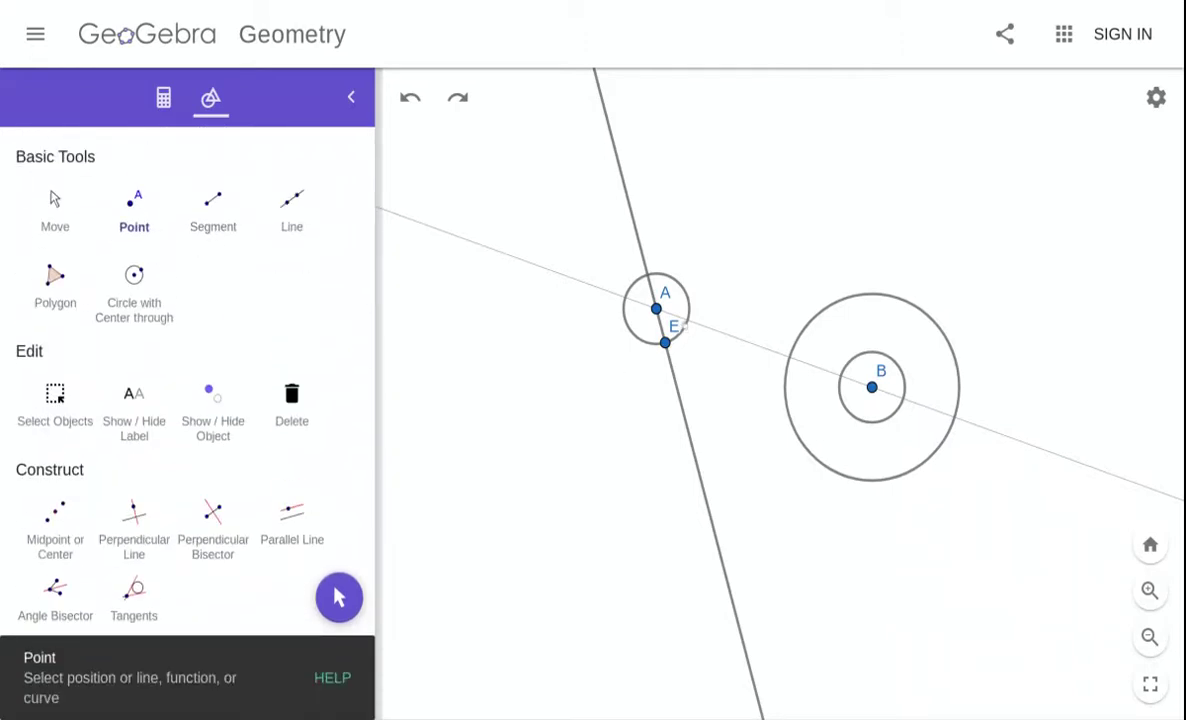
{"action": "left_click", "coordinate": [687, 320]}
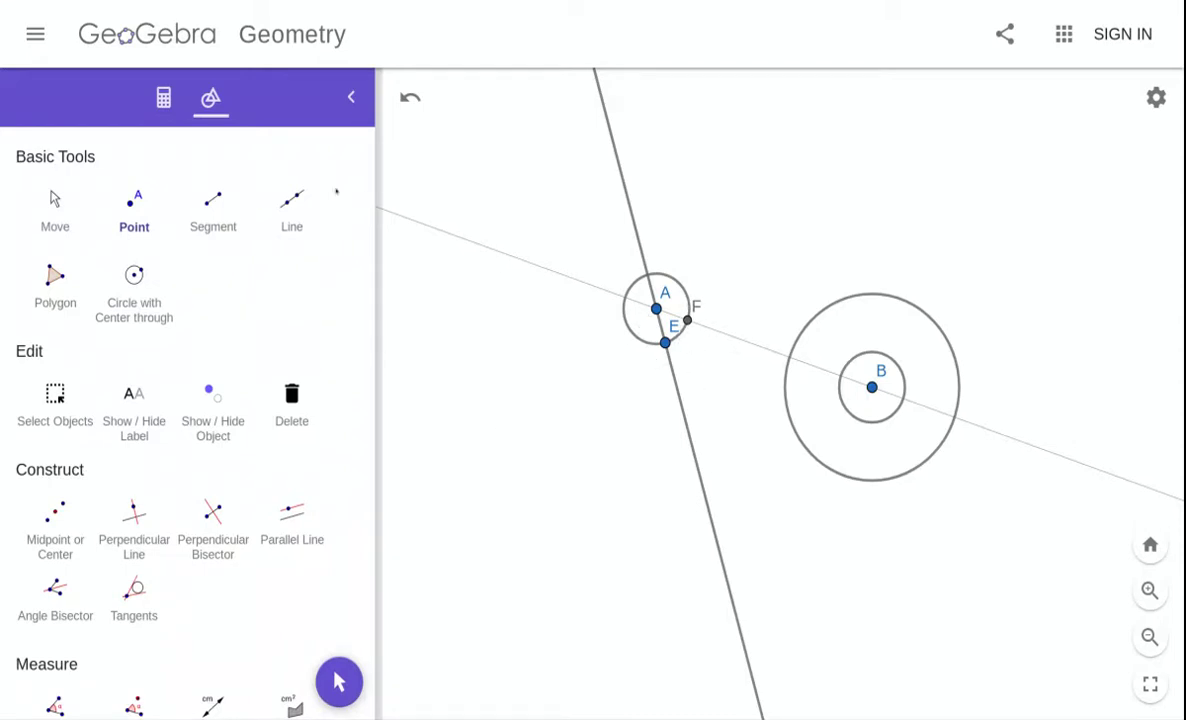
- With the Compass tool, draw a circle of radius FE centered where B's inner circle crosses line AB, on the side away from A
{"action": "scroll", "coordinate": [290, 280], "scroll_direction": "down", "scroll_amount": 5}
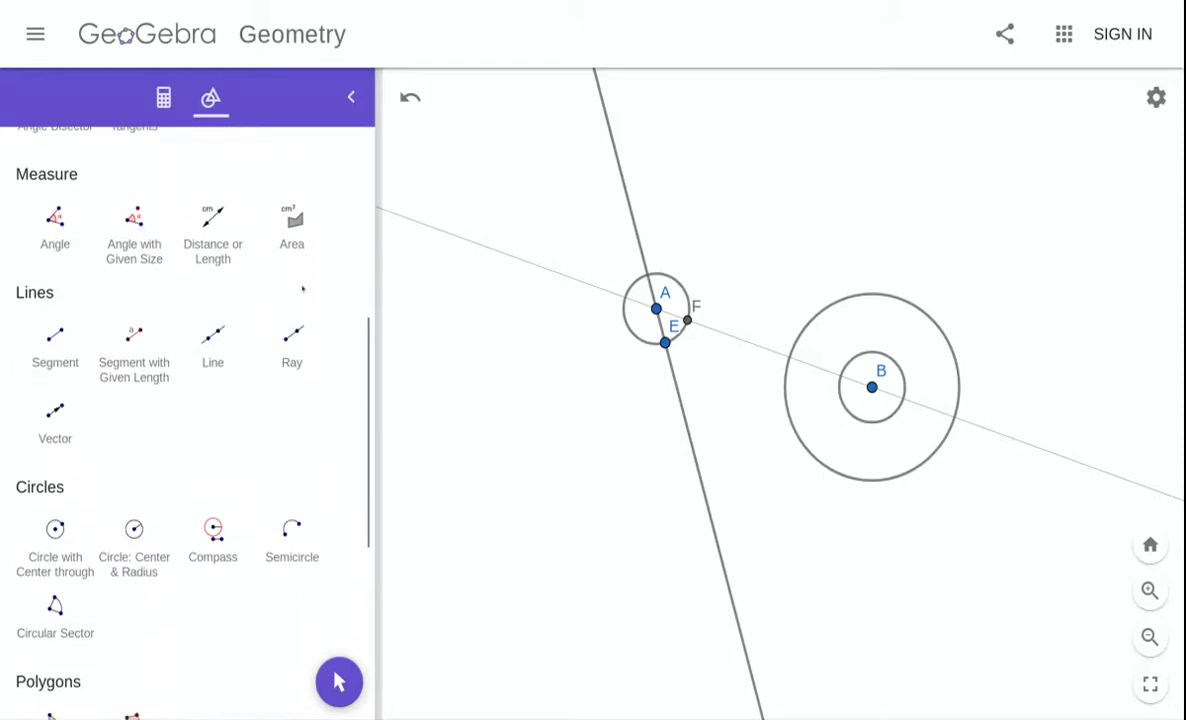
{"action": "left_click", "coordinate": [213, 528]}
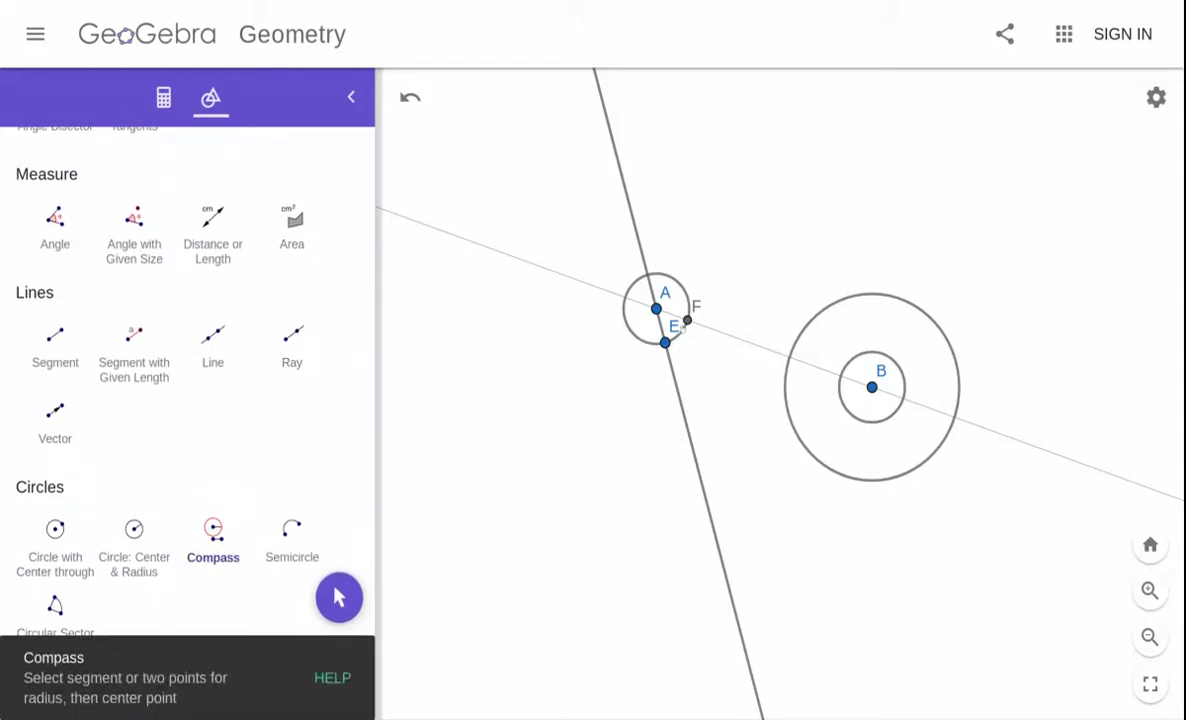
{"action": "left_click", "coordinate": [686, 321]}
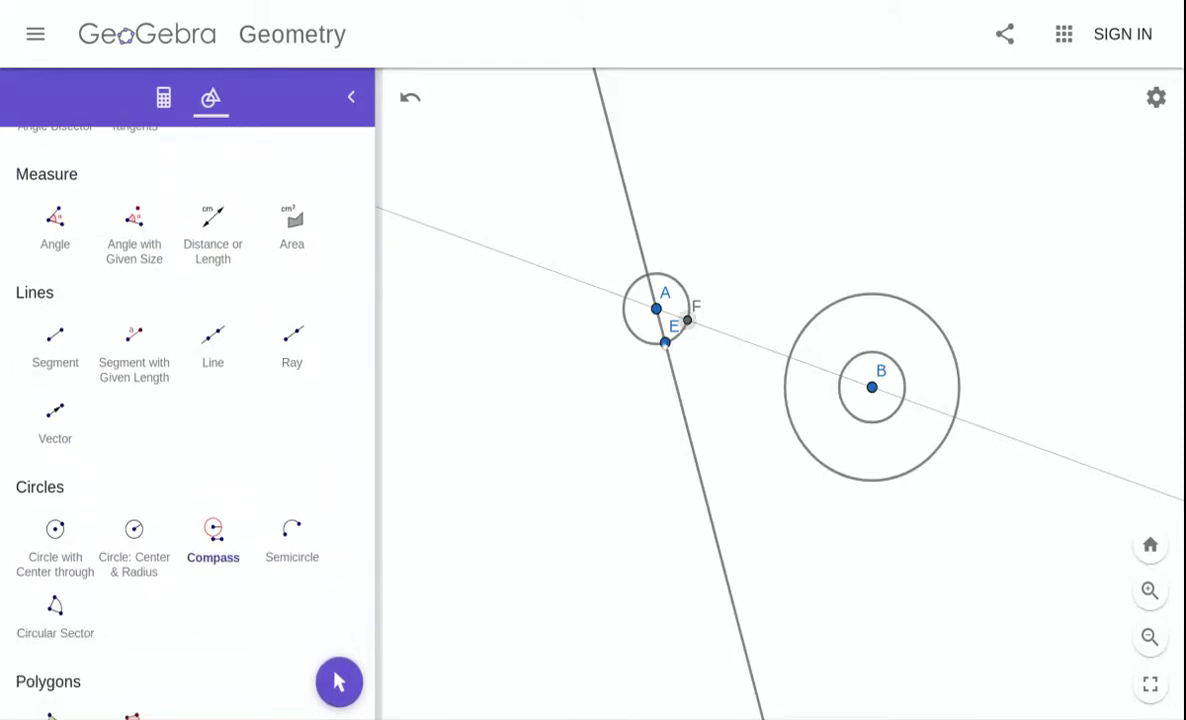
{"action": "left_click", "coordinate": [665, 343]}
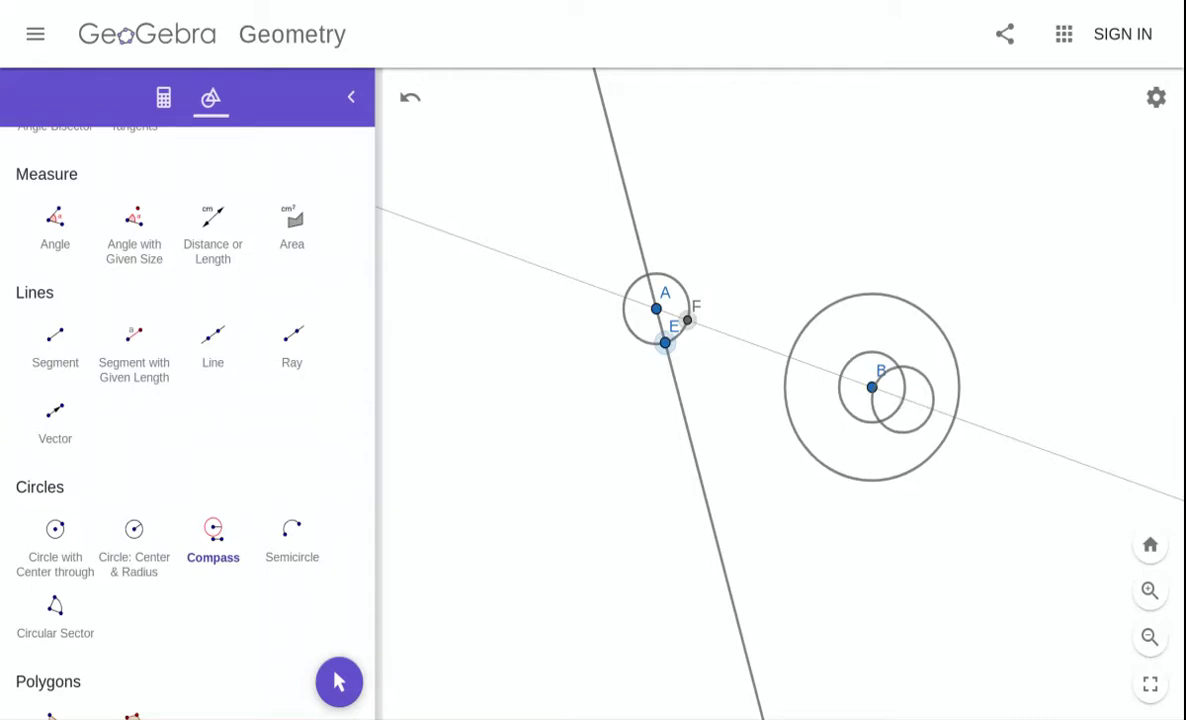
{"action": "left_click", "coordinate": [901, 400]}
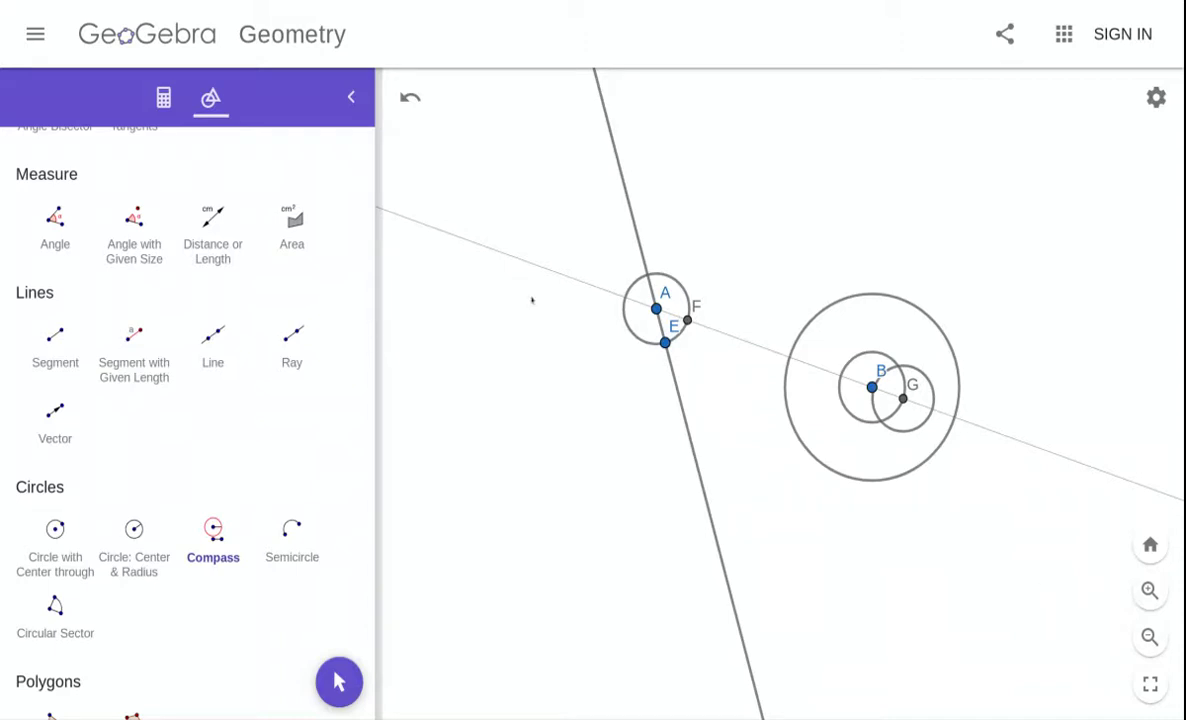
- Draw a line through B and the lower intersection of B's inner circle with the circle centered at G
{"action": "left_click", "coordinate": [212, 338]}
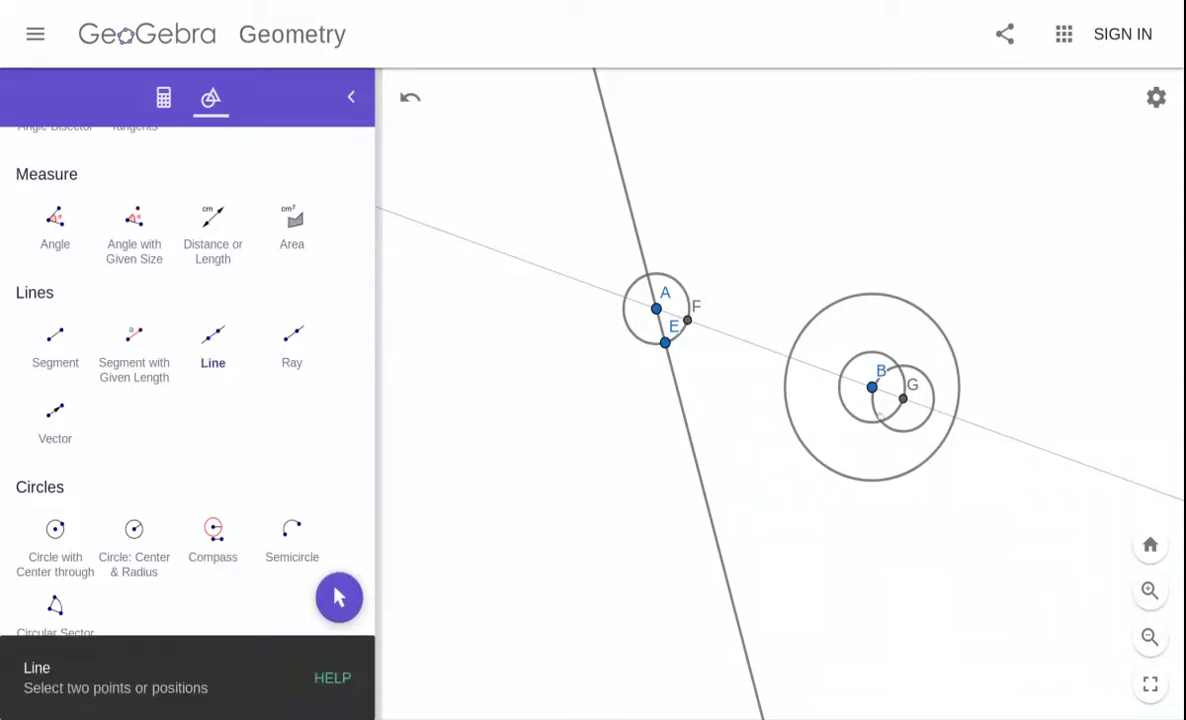
{"action": "left_click", "coordinate": [872, 387]}
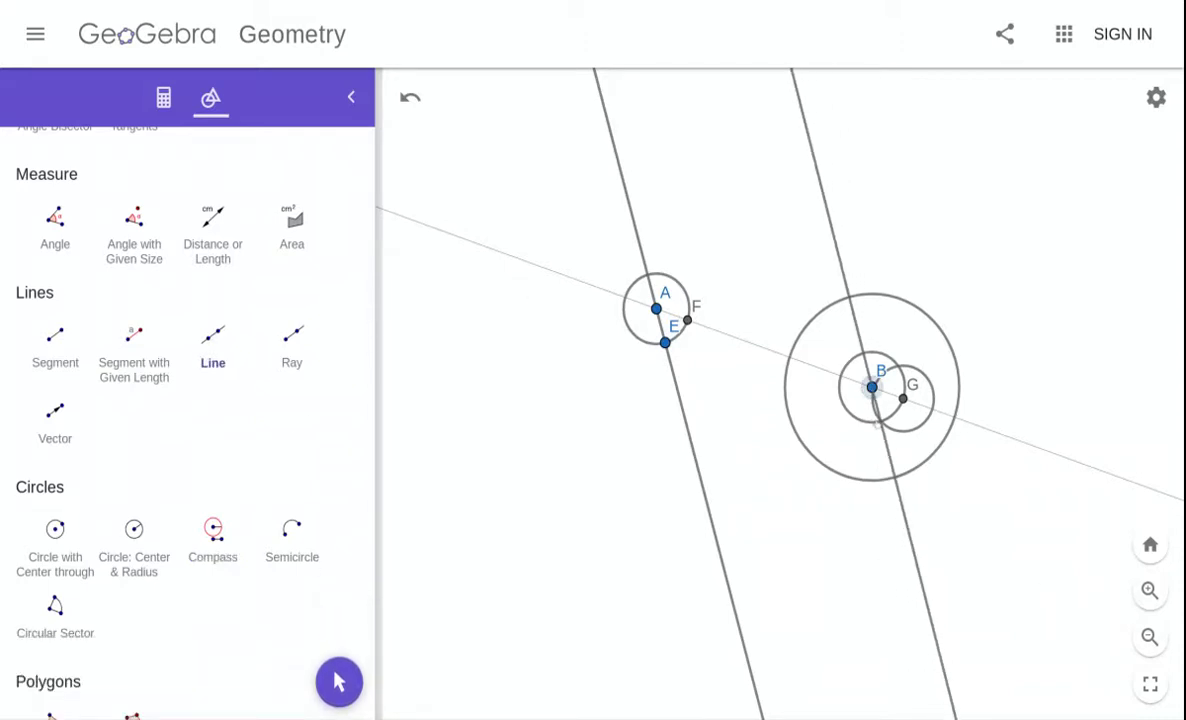
{"action": "left_click", "coordinate": [880, 421]}
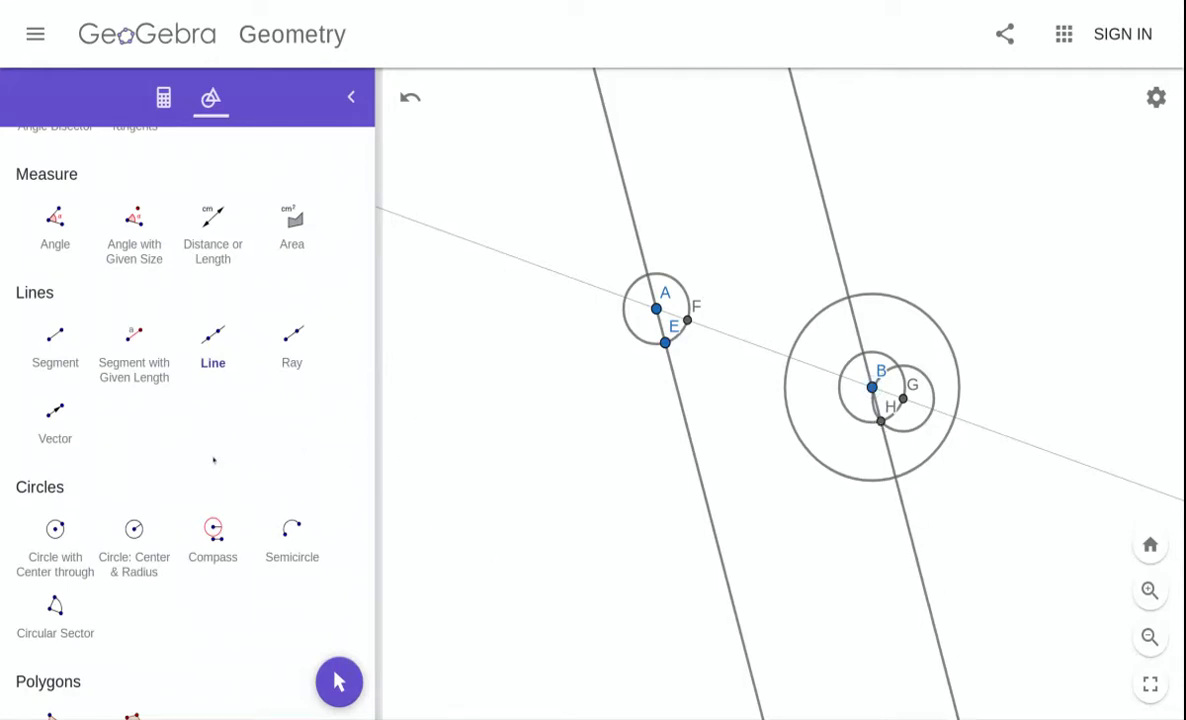
{"action": "scroll", "coordinate": [222, 434], "scroll_direction": "up", "scroll_amount": 5}
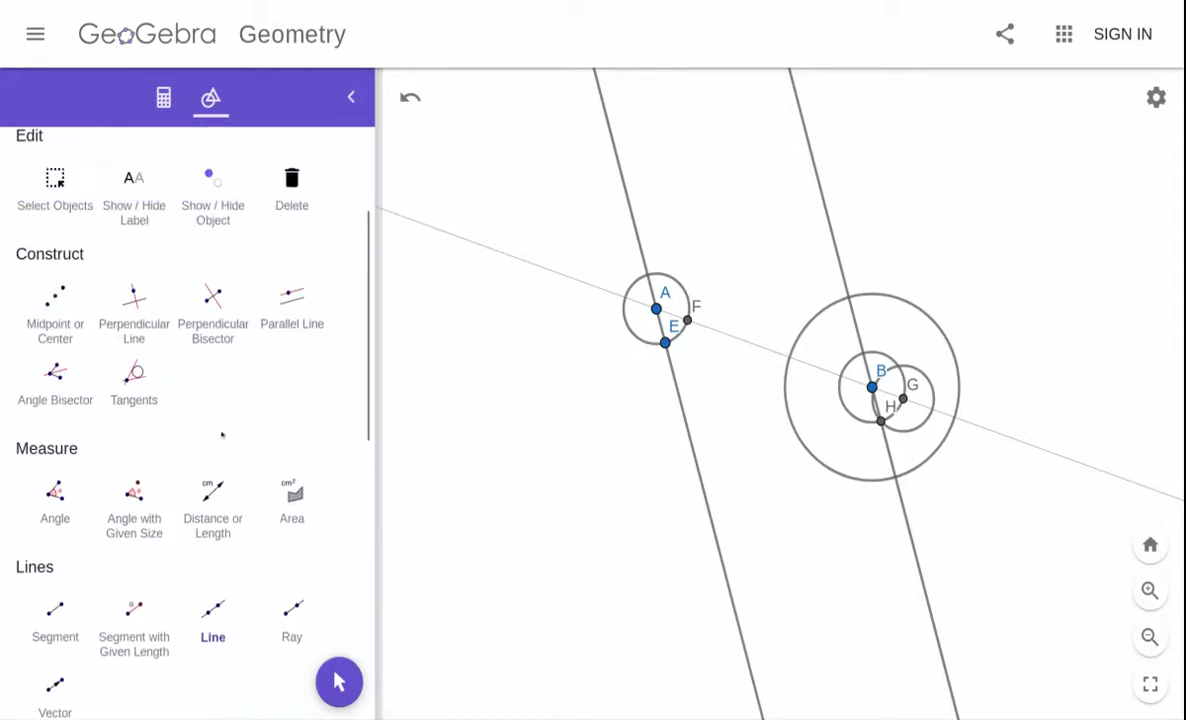
- Place points where the line through A crosses A's circle above A, and where the line through B crosses the large circle on both sides
{"action": "scroll", "coordinate": [187, 400], "scroll_direction": "up", "scroll_amount": 2}
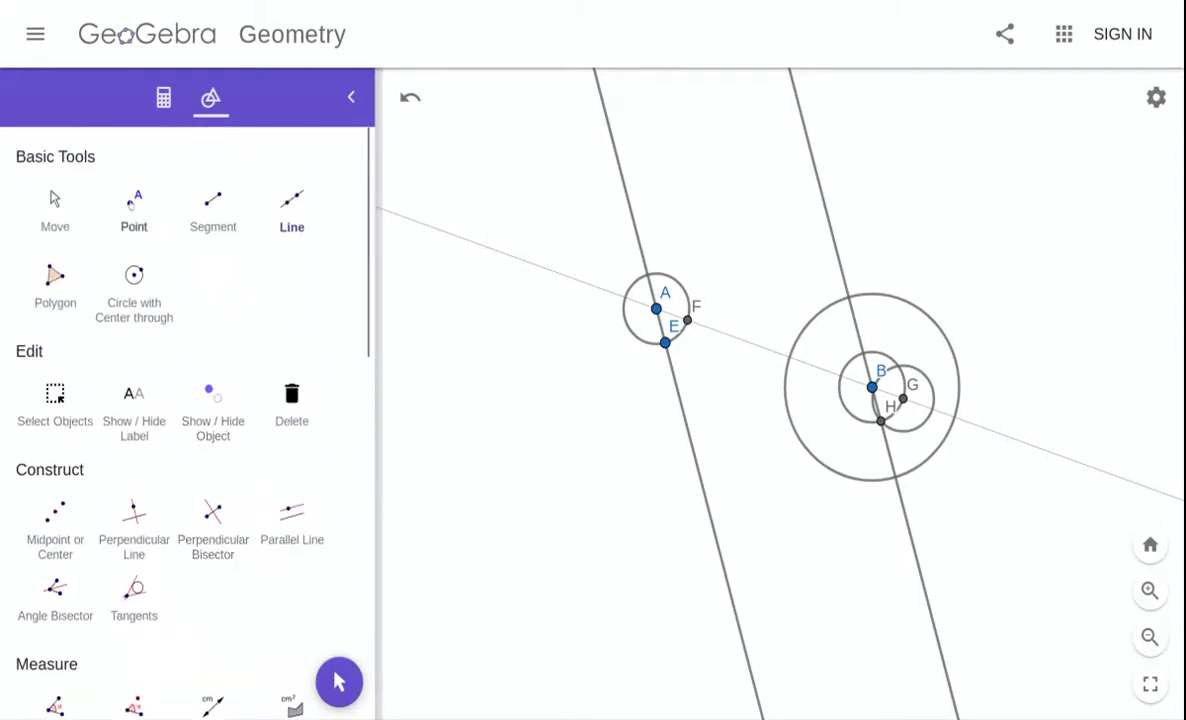
{"action": "left_click", "coordinate": [134, 203]}
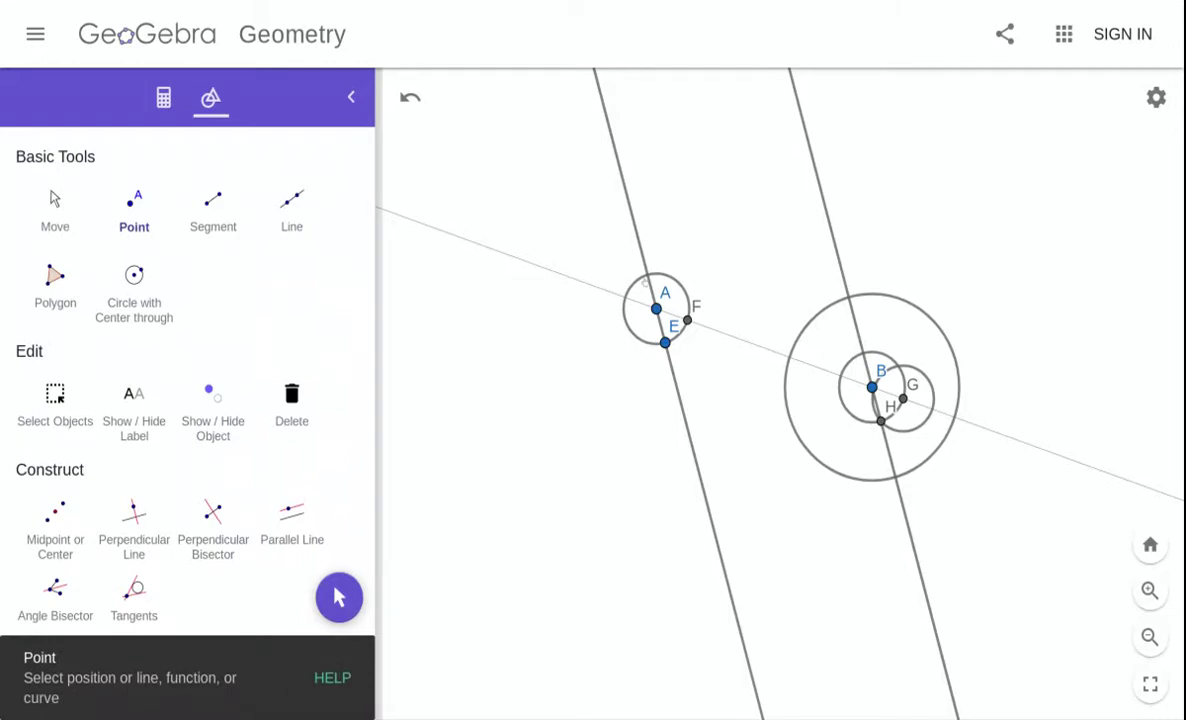
{"action": "left_click", "coordinate": [648, 274]}
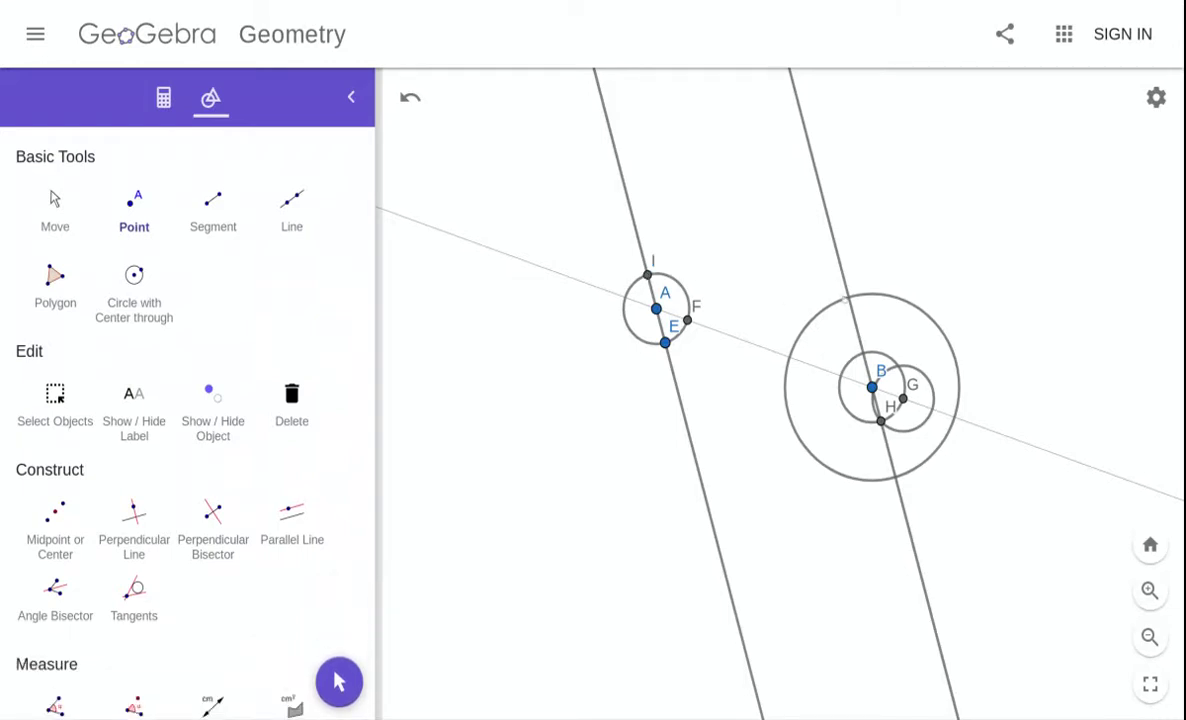
{"action": "left_click", "coordinate": [848, 297]}
{"action": "left_click", "coordinate": [895, 477]}
- Set the line thickness of the two parallel lines through A and B to 1
{"action": "left_click", "coordinate": [55, 212]}
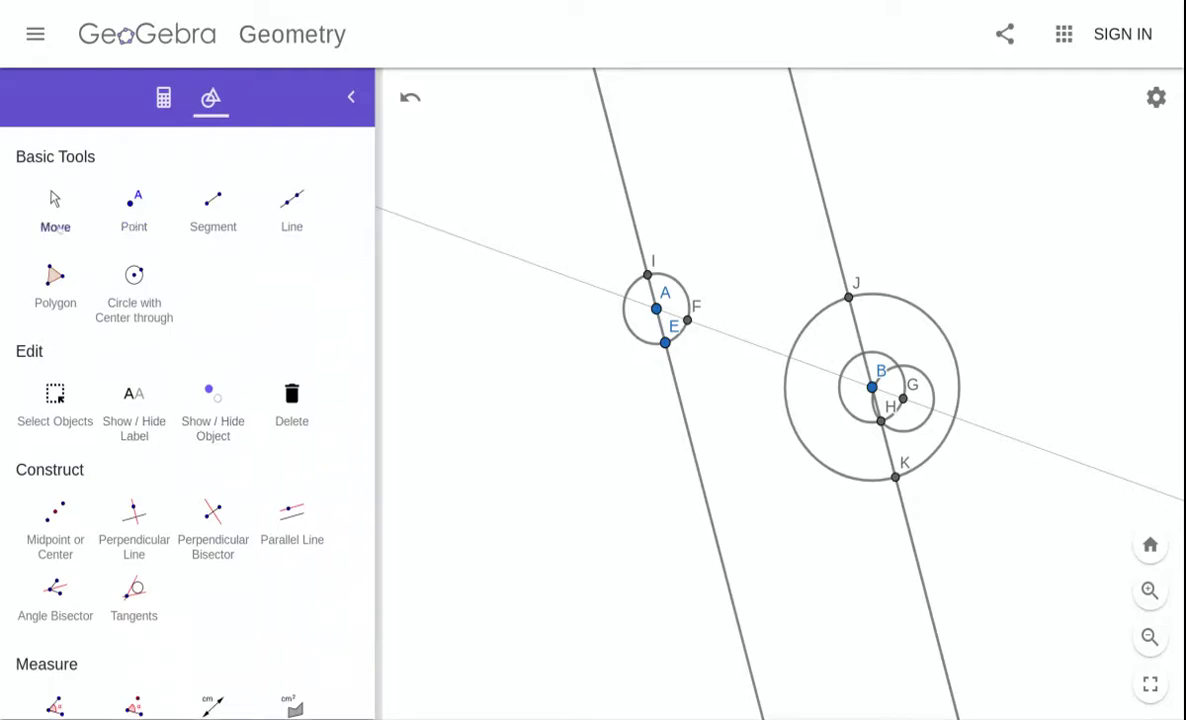
{"action": "left_click", "coordinate": [633, 229]}
{"action": "left_click", "coordinate": [715, 264]}
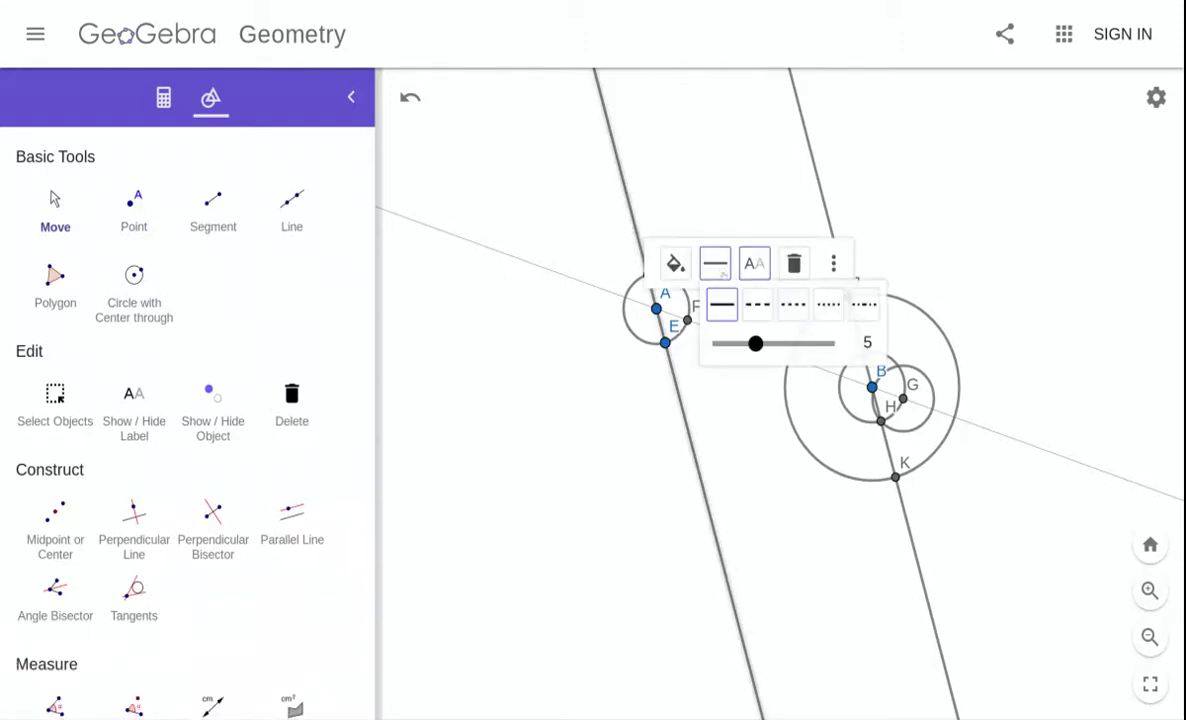
{"action": "left_click", "coordinate": [717, 344]}
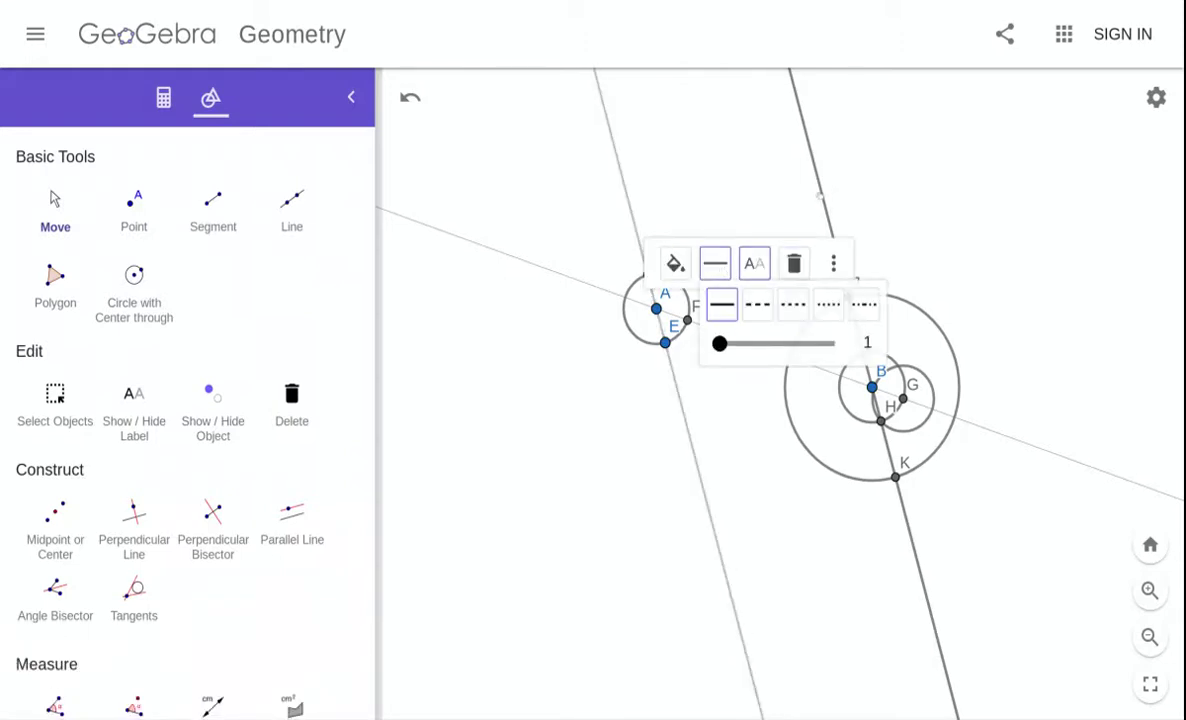
{"action": "left_click", "coordinate": [820, 196]}
{"action": "left_click", "coordinate": [904, 230]}
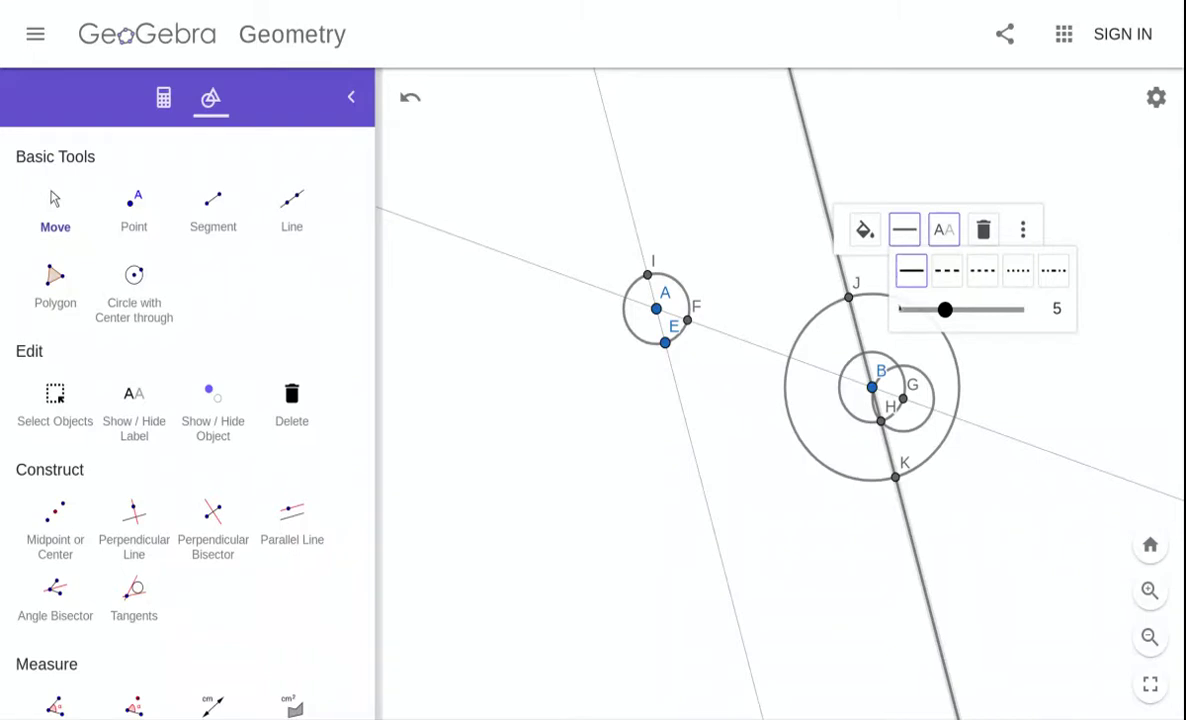
{"action": "left_click", "coordinate": [903, 309]}
- Set the line thickness of B's inner circle and the circle centered at G to 1
{"action": "left_click", "coordinate": [889, 358]}
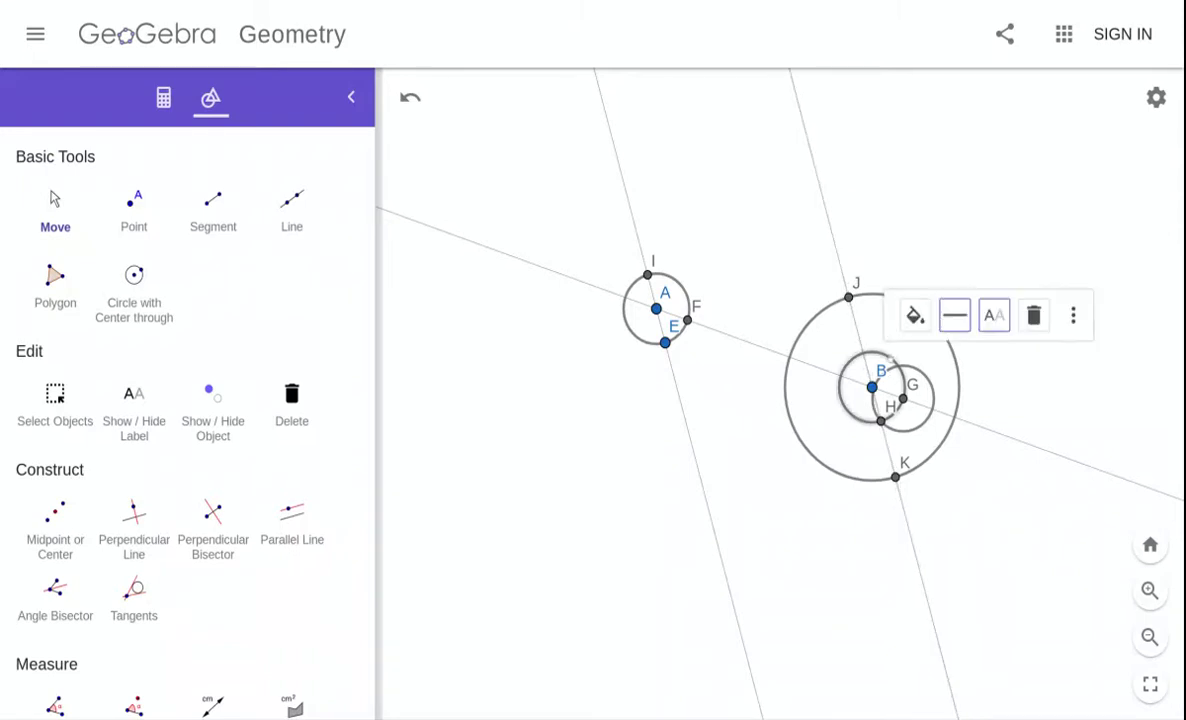
{"action": "left_click", "coordinate": [954, 315]}
{"action": "left_click", "coordinate": [950, 394]}
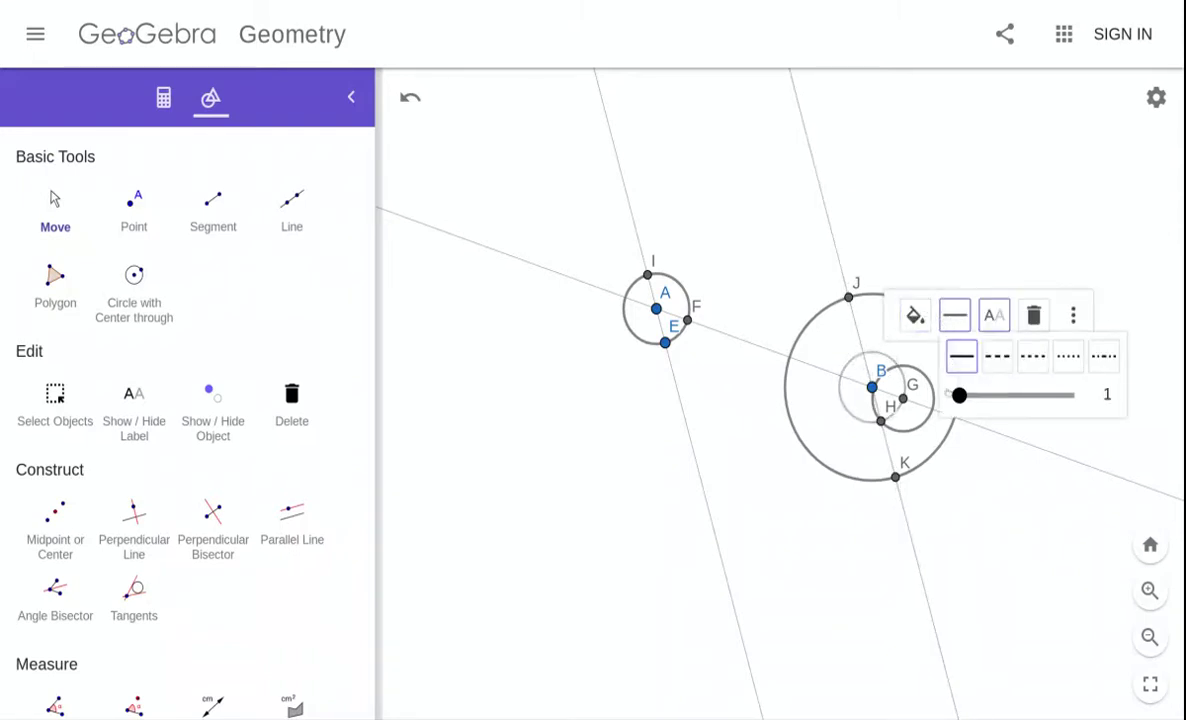
{"action": "left_click", "coordinate": [914, 424]}
{"action": "left_click", "coordinate": [984, 332]}
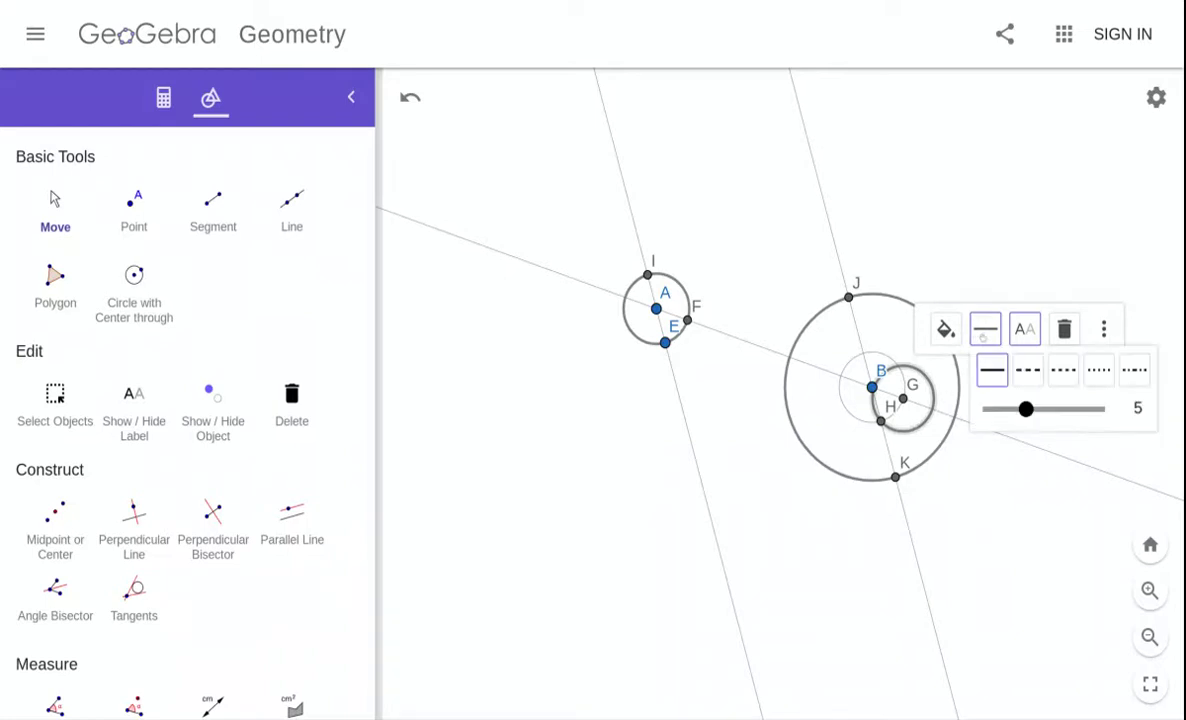
{"action": "left_click", "coordinate": [991, 408]}
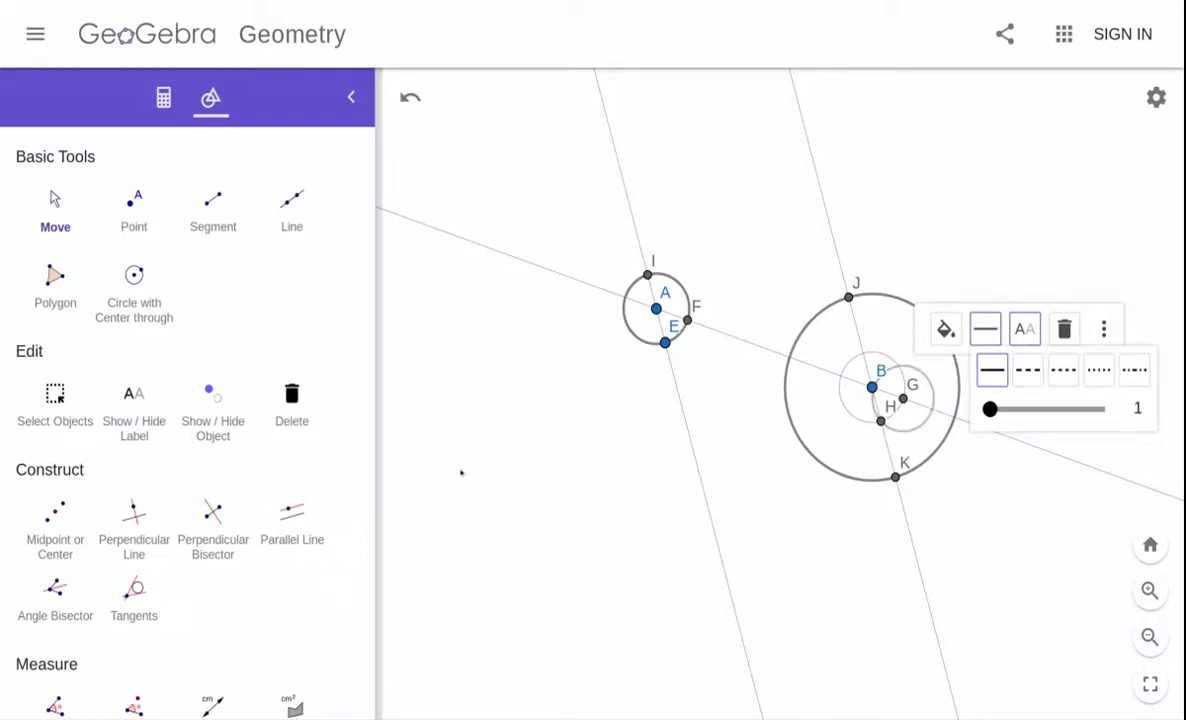
{"action": "left_click", "coordinate": [410, 463]}
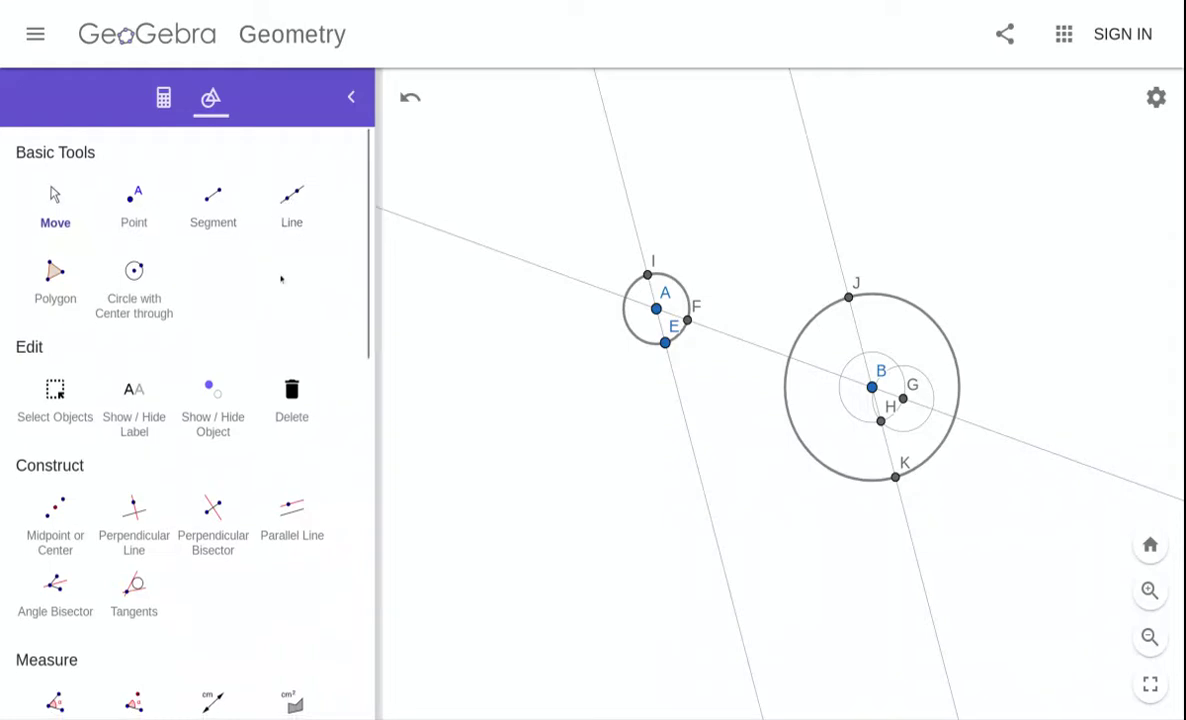
- Draw a ray starting at E and passing through J
{"action": "scroll", "coordinate": [281, 277], "scroll_direction": "down", "scroll_amount": 5}
{"action": "scroll", "coordinate": [281, 277], "scroll_direction": "down", "scroll_amount": 2}
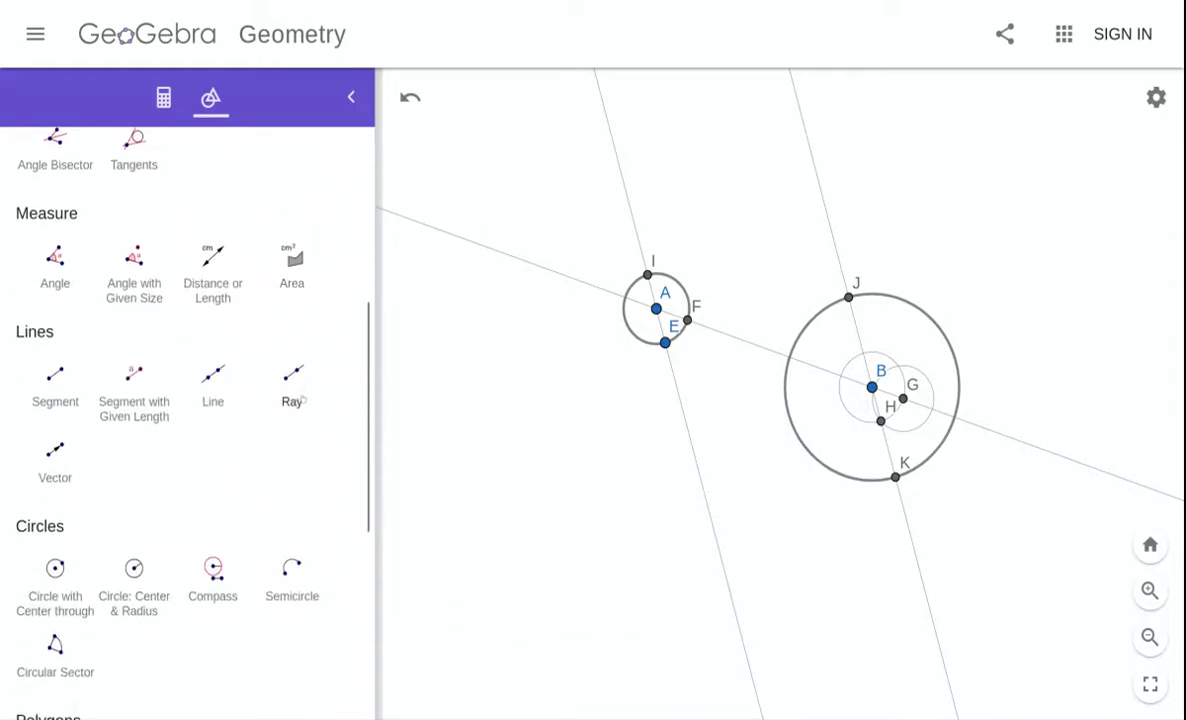
{"action": "left_click", "coordinate": [290, 376]}
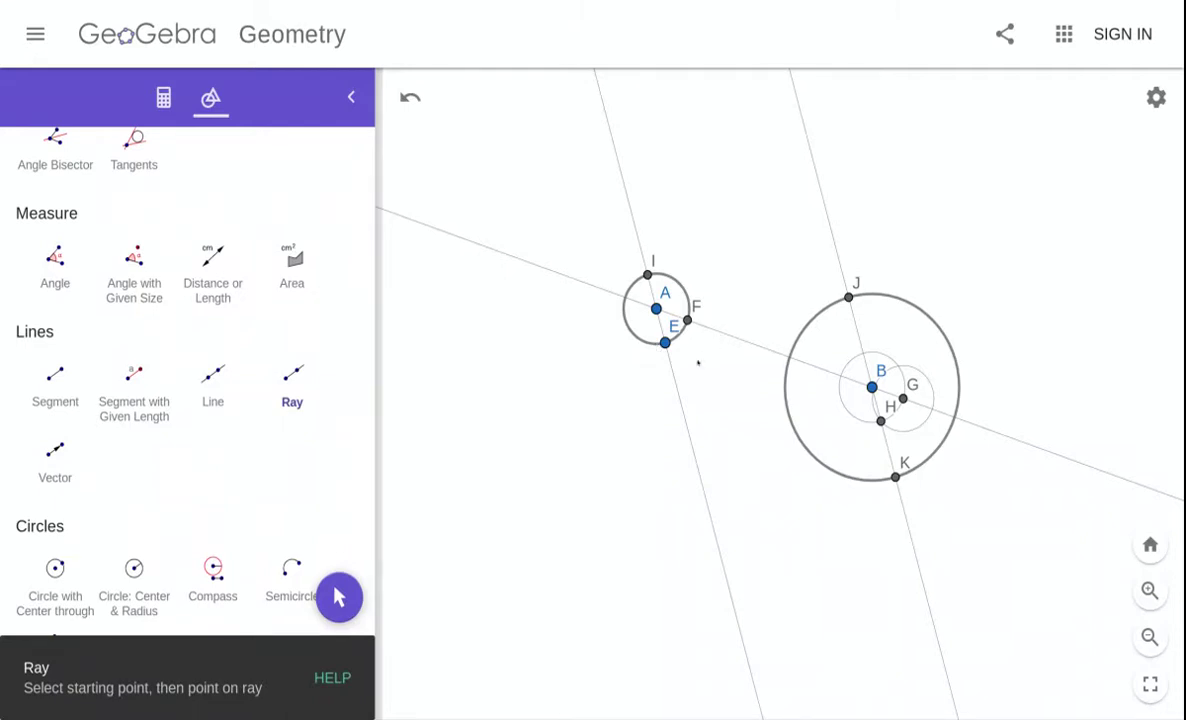
{"action": "left_click", "coordinate": [665, 342]}
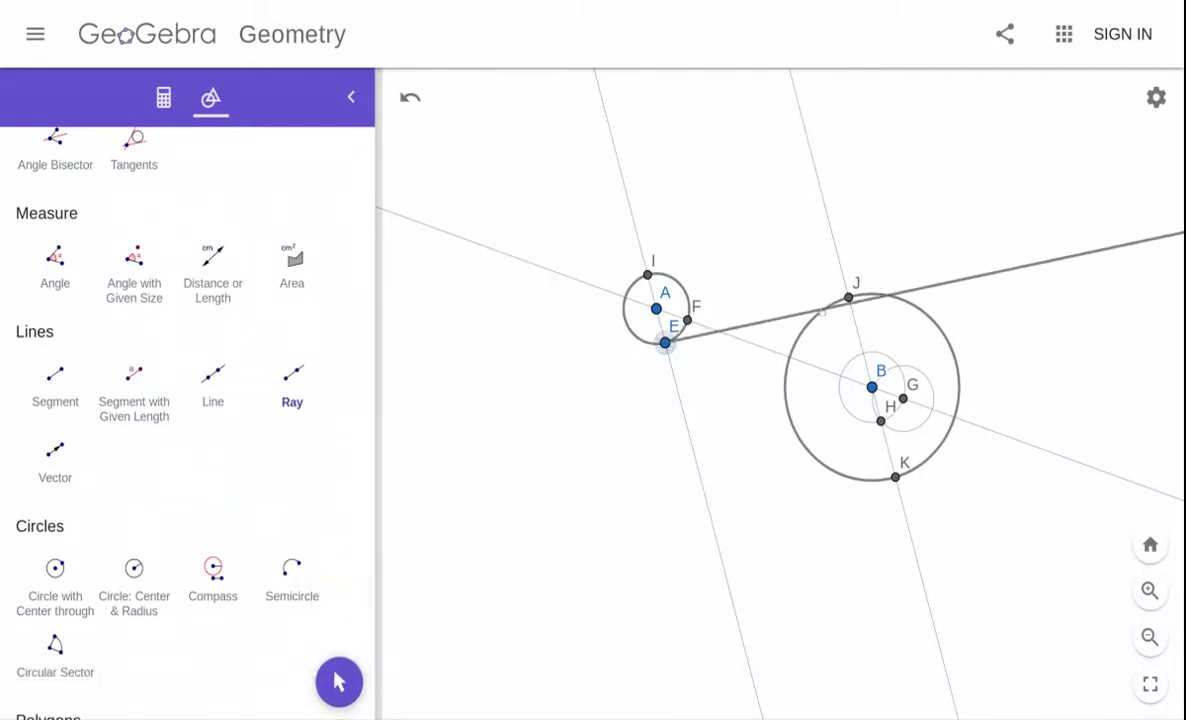
{"action": "left_click", "coordinate": [848, 297]}
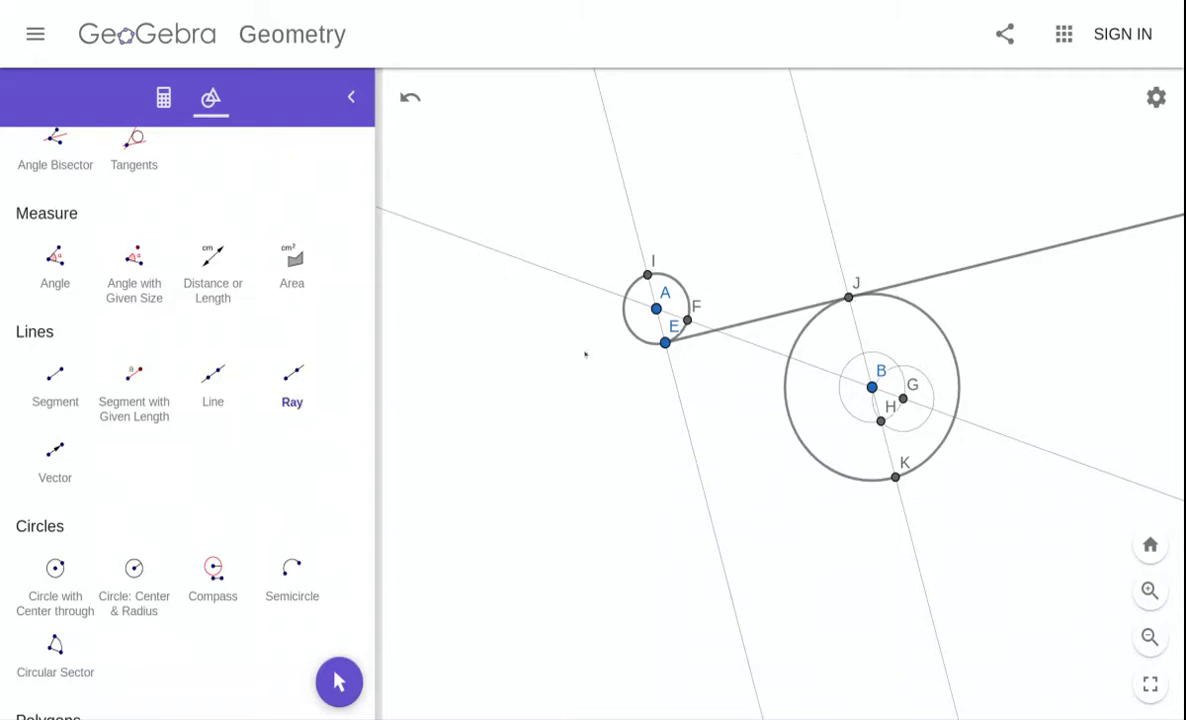
- Place a point where ray EJ crosses line AB
{"action": "left_click", "coordinate": [718, 331]}
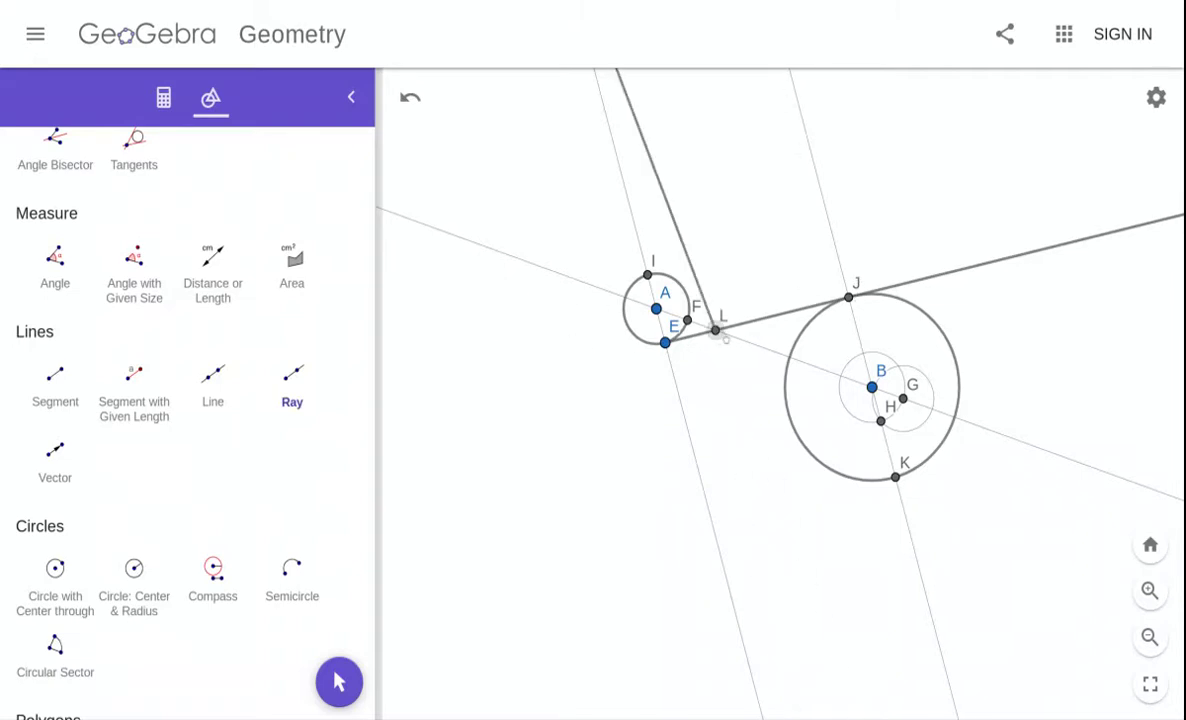
{"action": "key", "text": "Escape"}
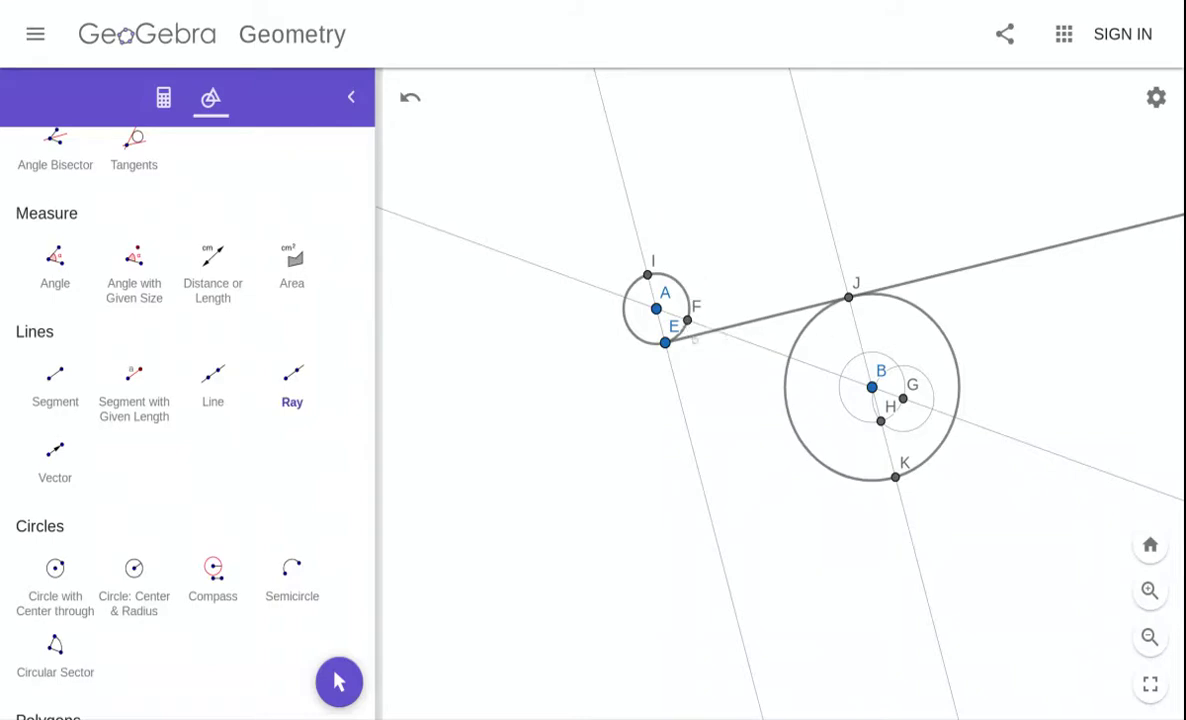
{"action": "scroll", "coordinate": [140, 155], "scroll_direction": "up", "scroll_amount": 5}
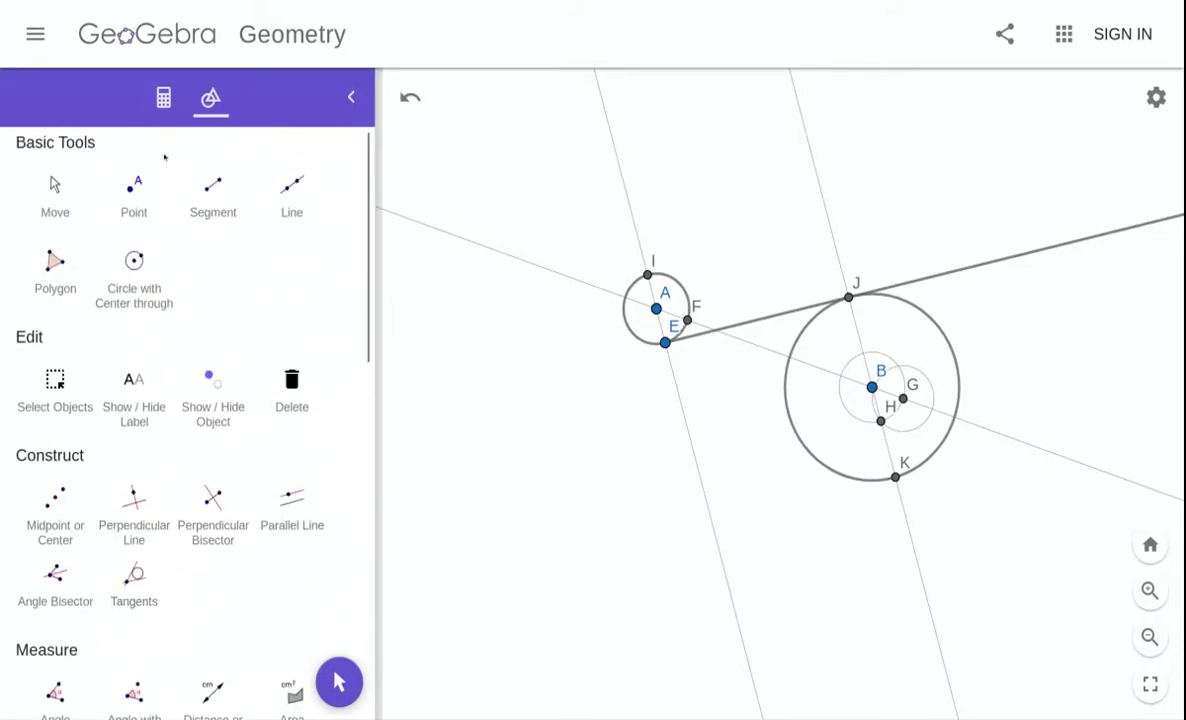
{"action": "left_click", "coordinate": [127, 192]}
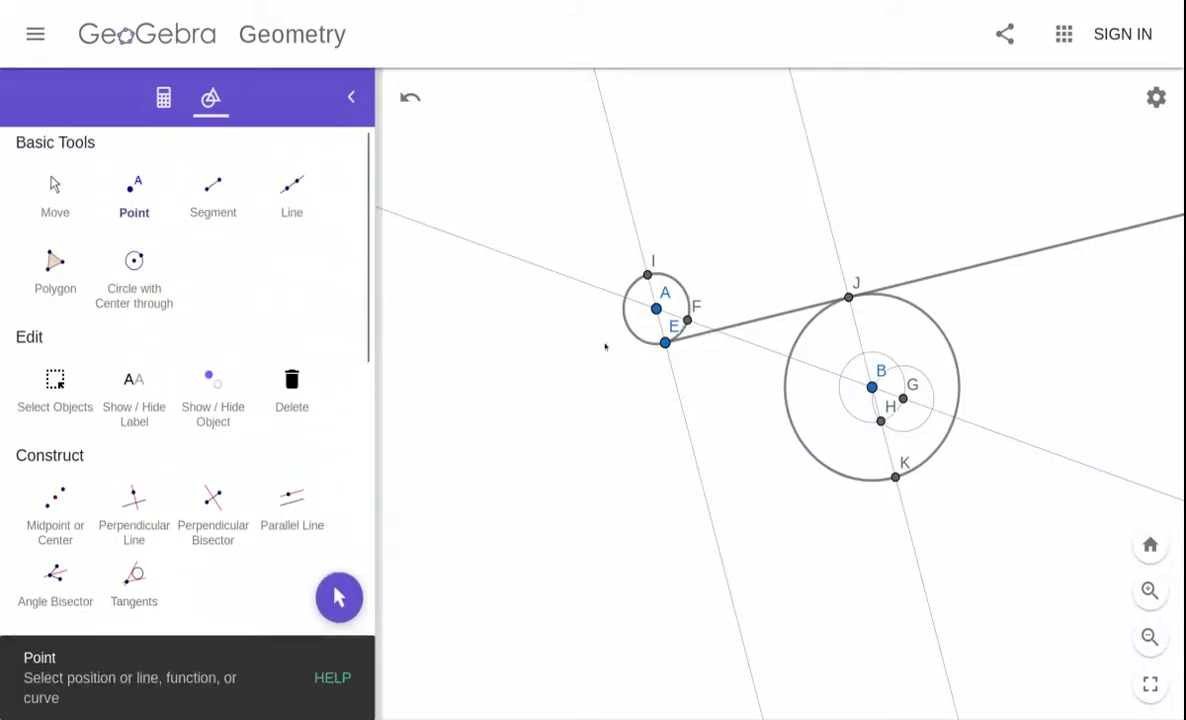
{"action": "left_click", "coordinate": [715, 330]}
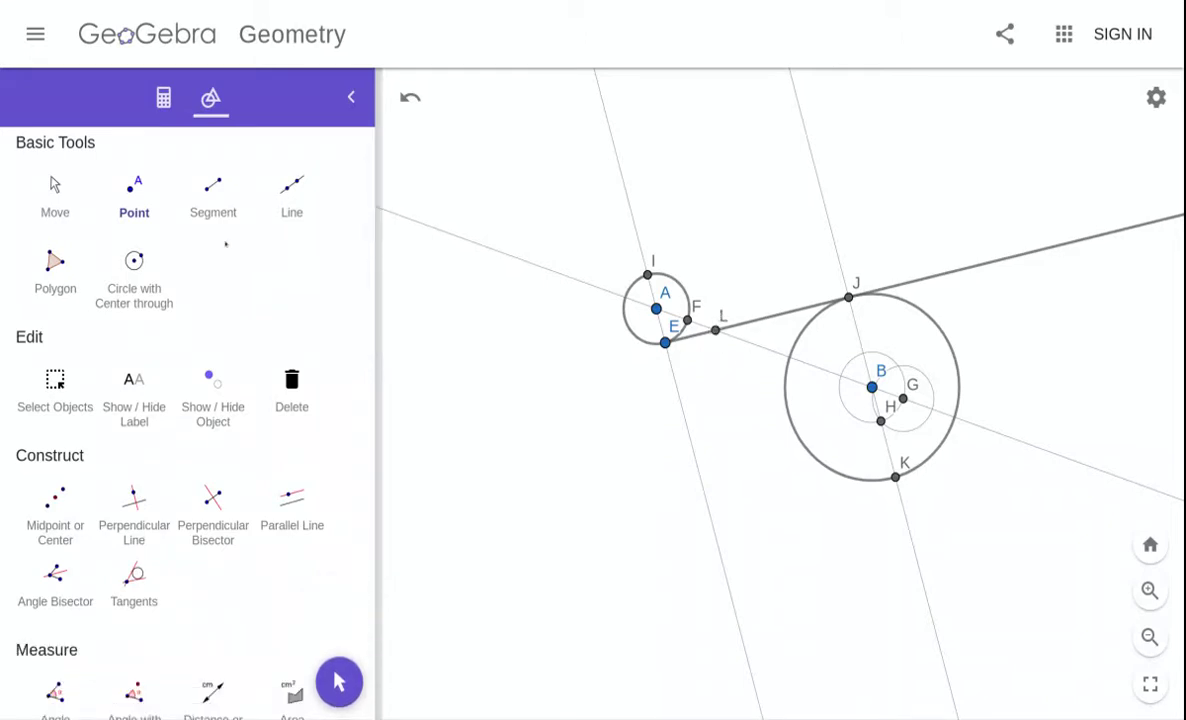
{"action": "key", "text": "Escape"}
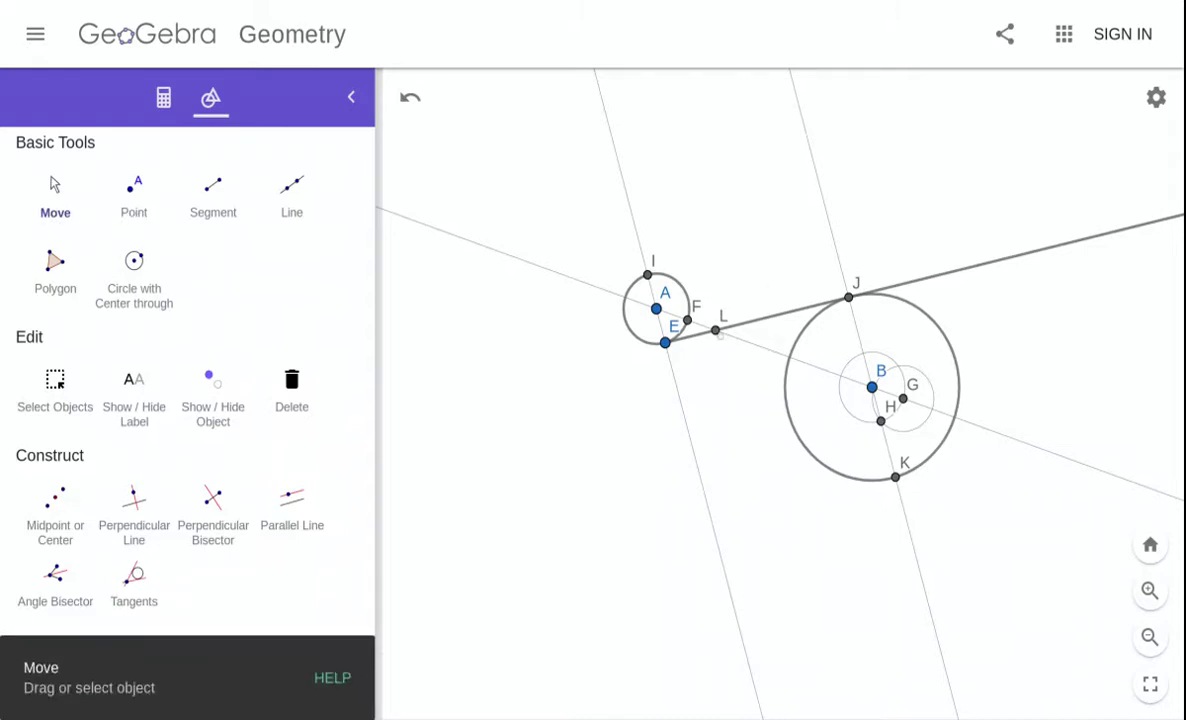
- Rename the intersection point of ray EJ and line AB as C_1
{"action": "left_click", "coordinate": [715, 330]}
{"action": "left_click", "coordinate": [837, 381]}
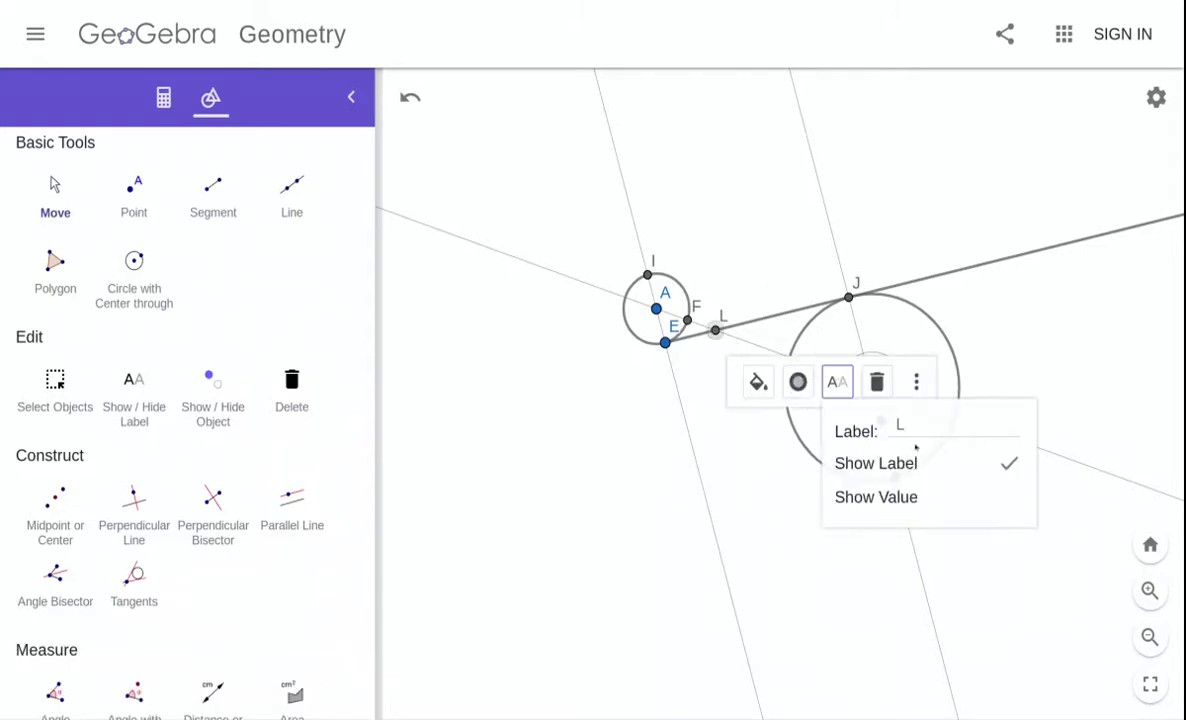
{"action": "type", "text": "C1"}
{"action": "left_click", "coordinate": [907, 425]}
{"action": "type", "text": "_"}
{"action": "left_click", "coordinate": [739, 521]}
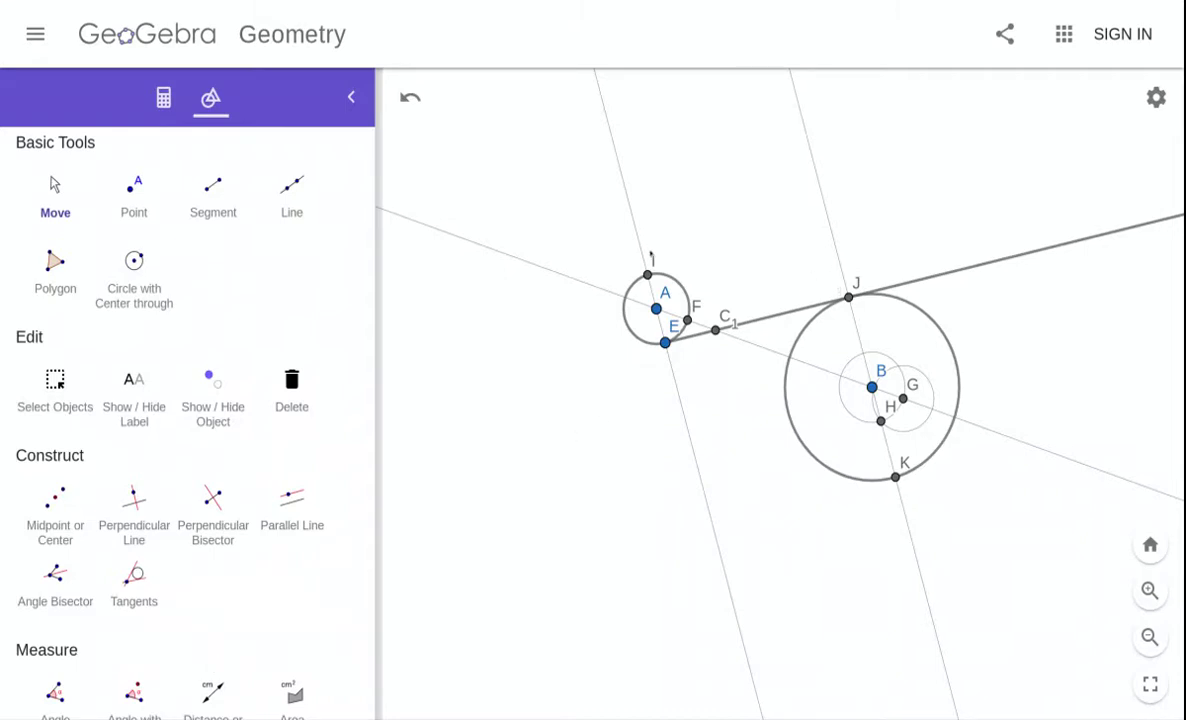
- Draw a ray starting at J and passing through I
{"action": "scroll", "coordinate": [298, 456], "scroll_direction": "down", "scroll_amount": 3}
{"action": "left_click", "coordinate": [291, 605]}
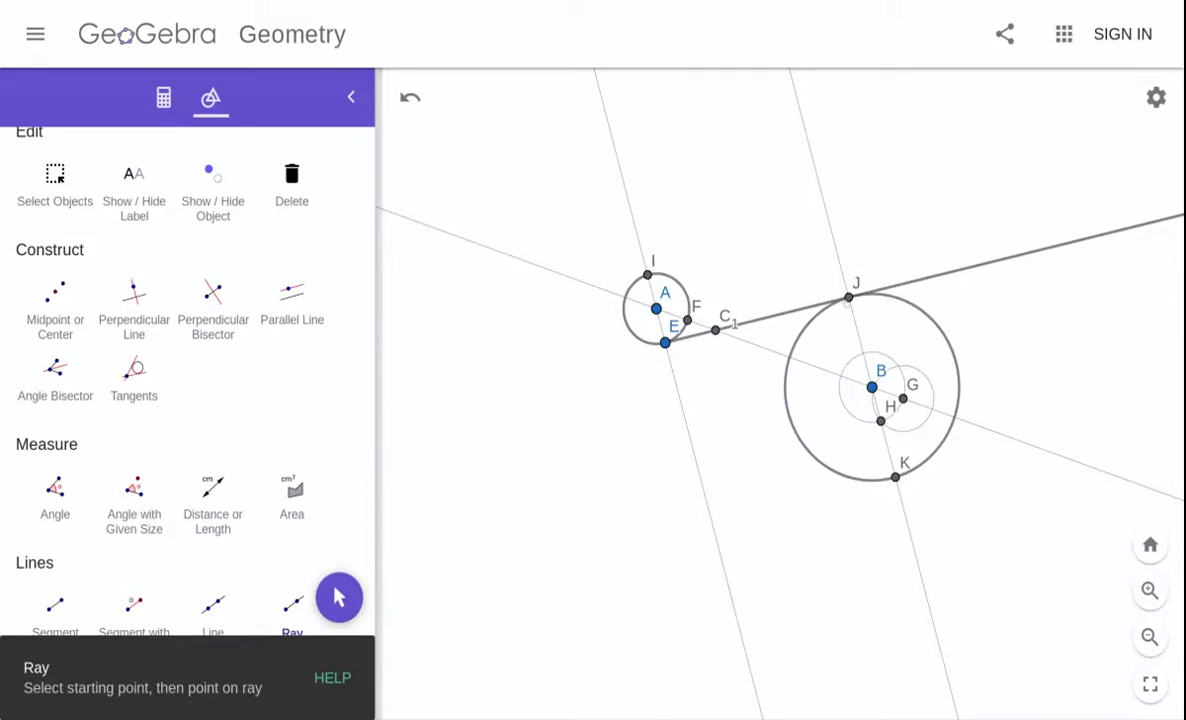
{"action": "left_click", "coordinate": [848, 297]}
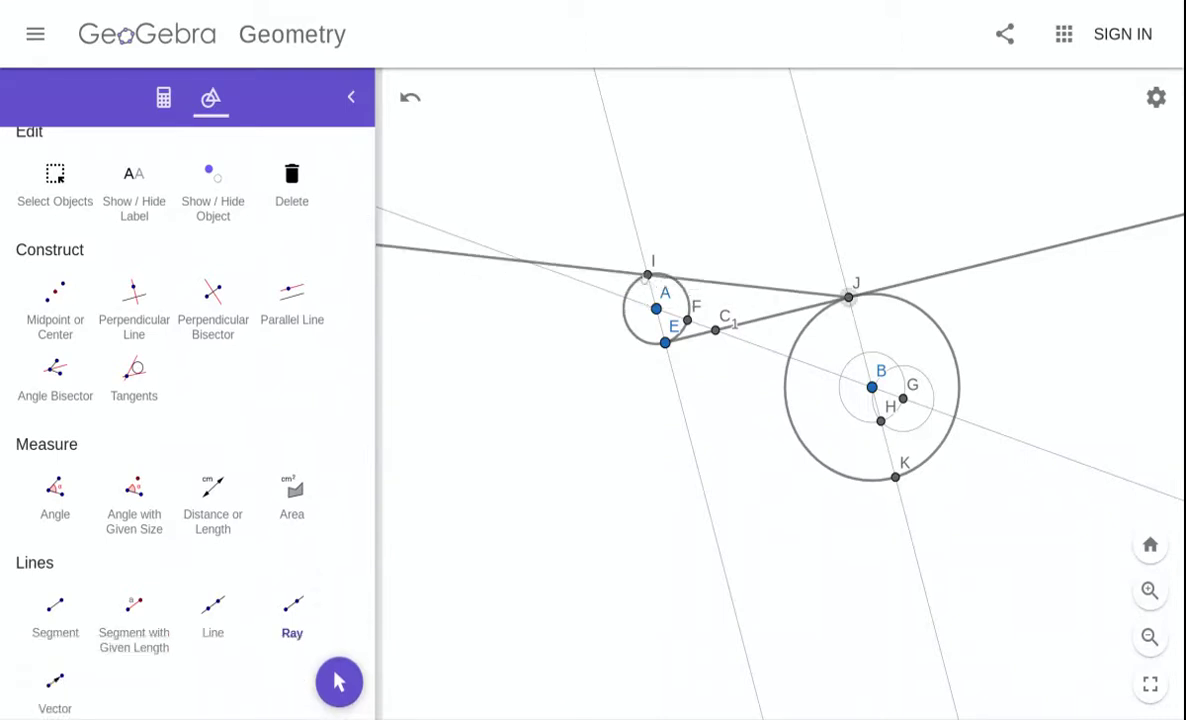
{"action": "left_click", "coordinate": [648, 275]}
- Place a point where ray JI crosses line AB
{"action": "scroll", "coordinate": [141, 233], "scroll_direction": "up", "scroll_amount": 2}
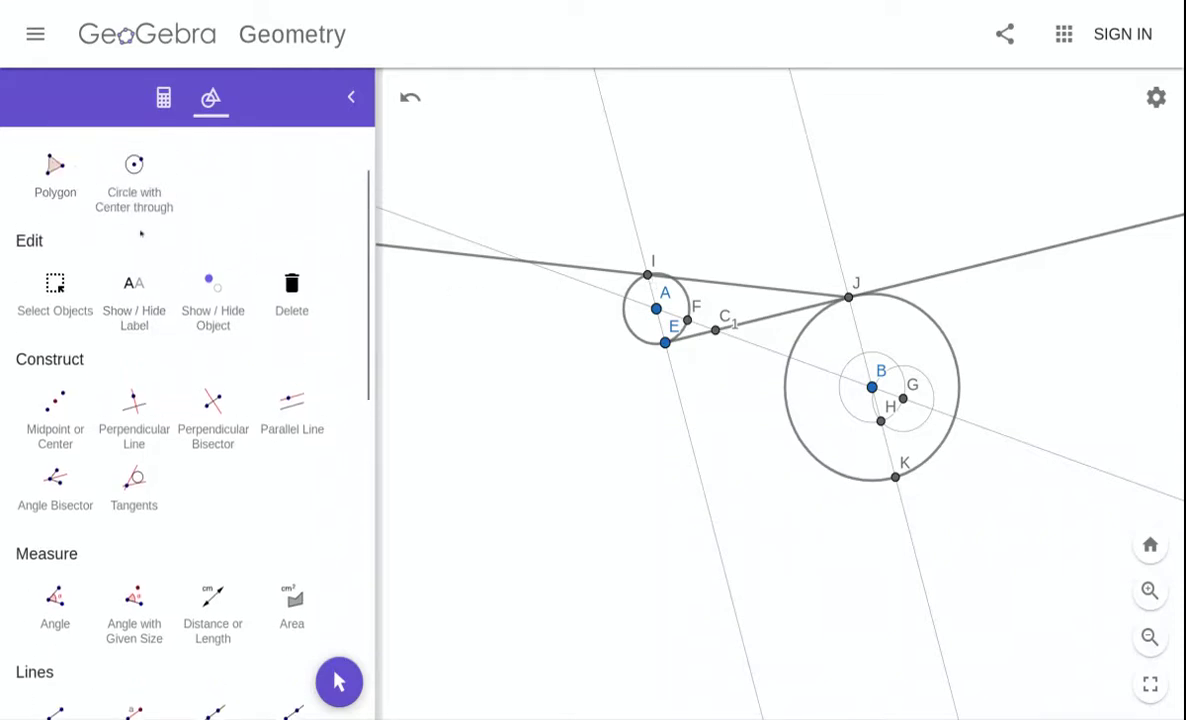
{"action": "scroll", "coordinate": [141, 233], "scroll_direction": "up", "scroll_amount": 1}
{"action": "left_click", "coordinate": [134, 163]}
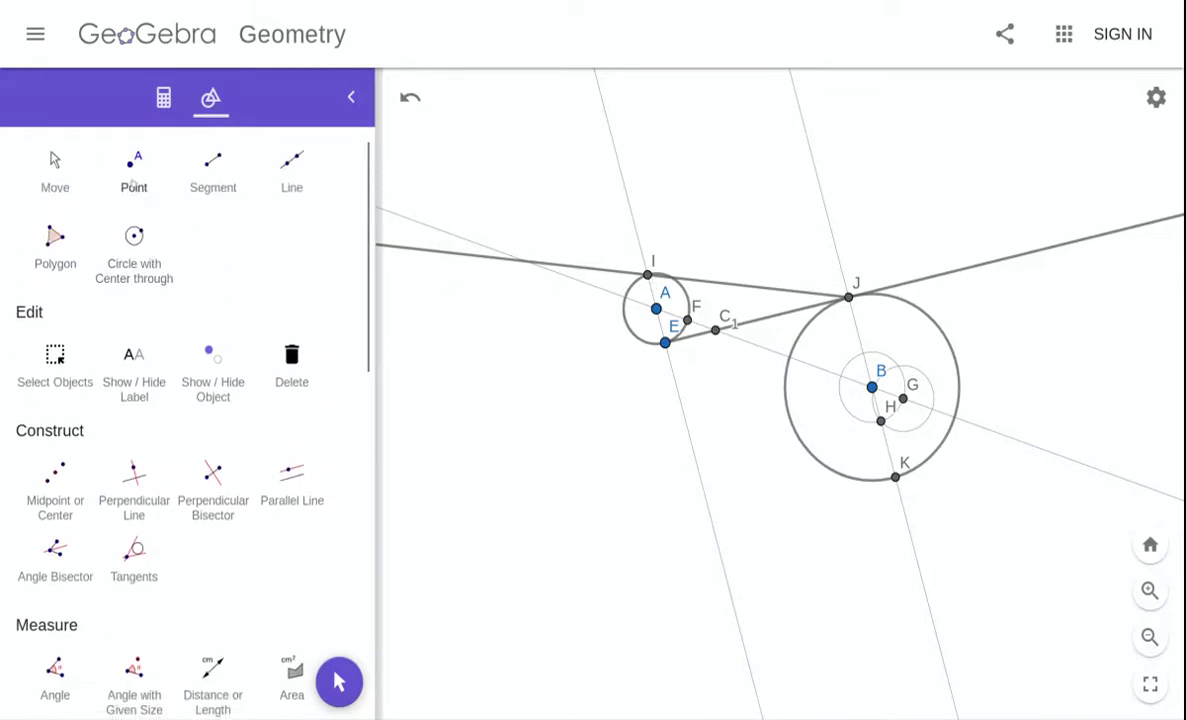
{"action": "left_click", "coordinate": [525, 261]}
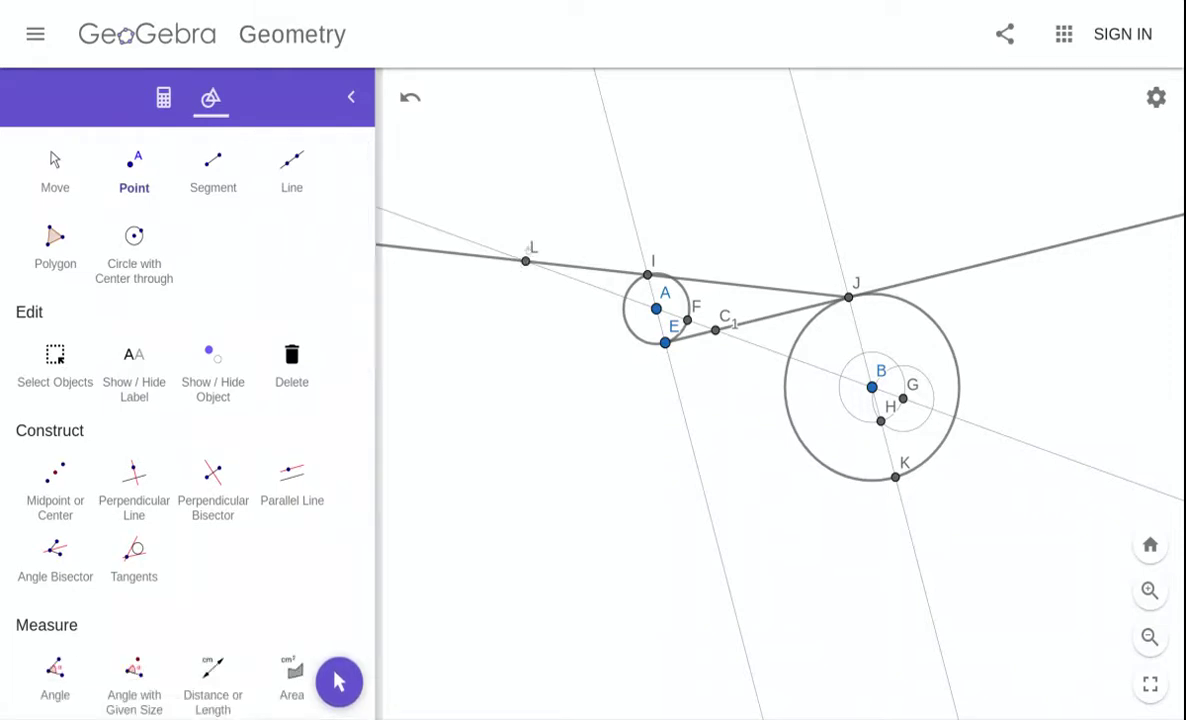
{"action": "key", "text": "Escape"}
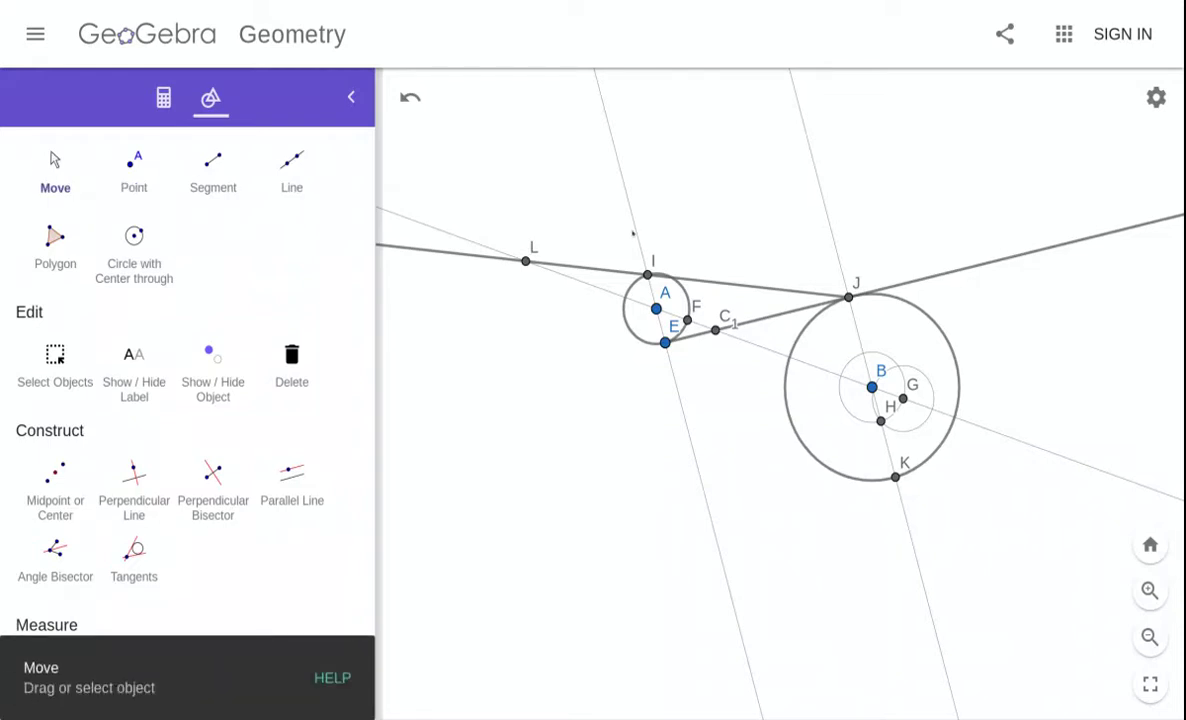
- Rename the intersection point of ray JI and line AB as C_2
{"action": "left_click", "coordinate": [525, 262]}
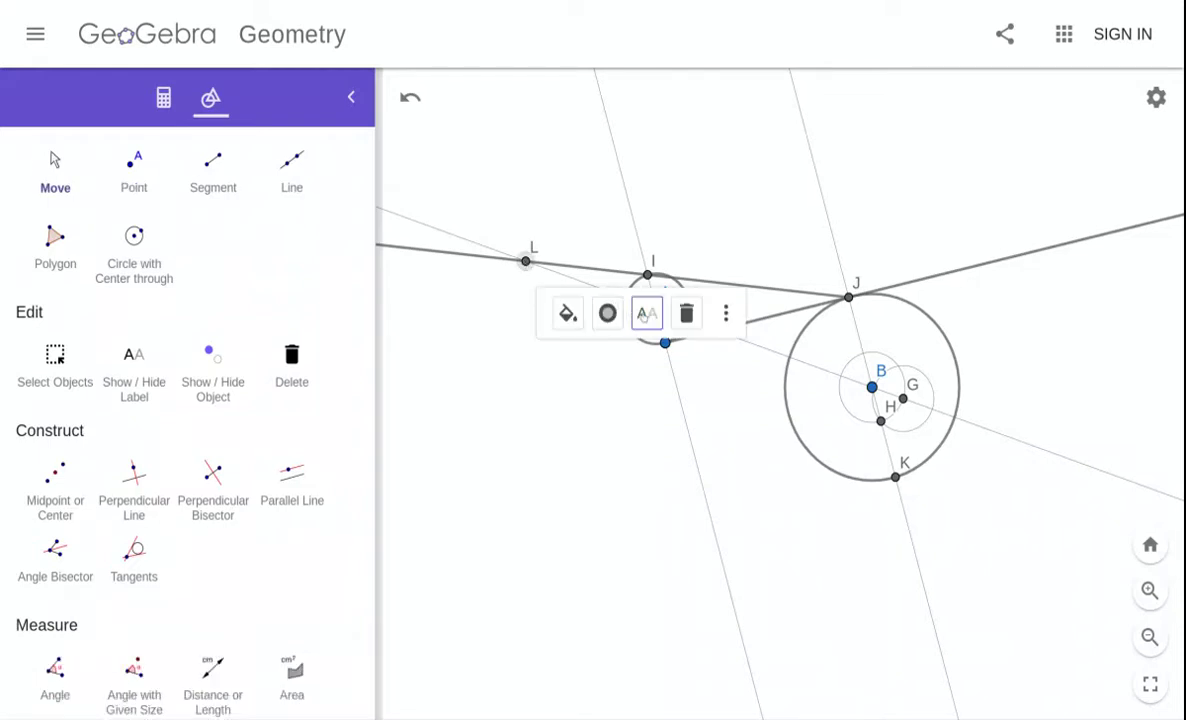
{"action": "left_click", "coordinate": [647, 314]}
{"action": "key", "text": "BackSpace"}
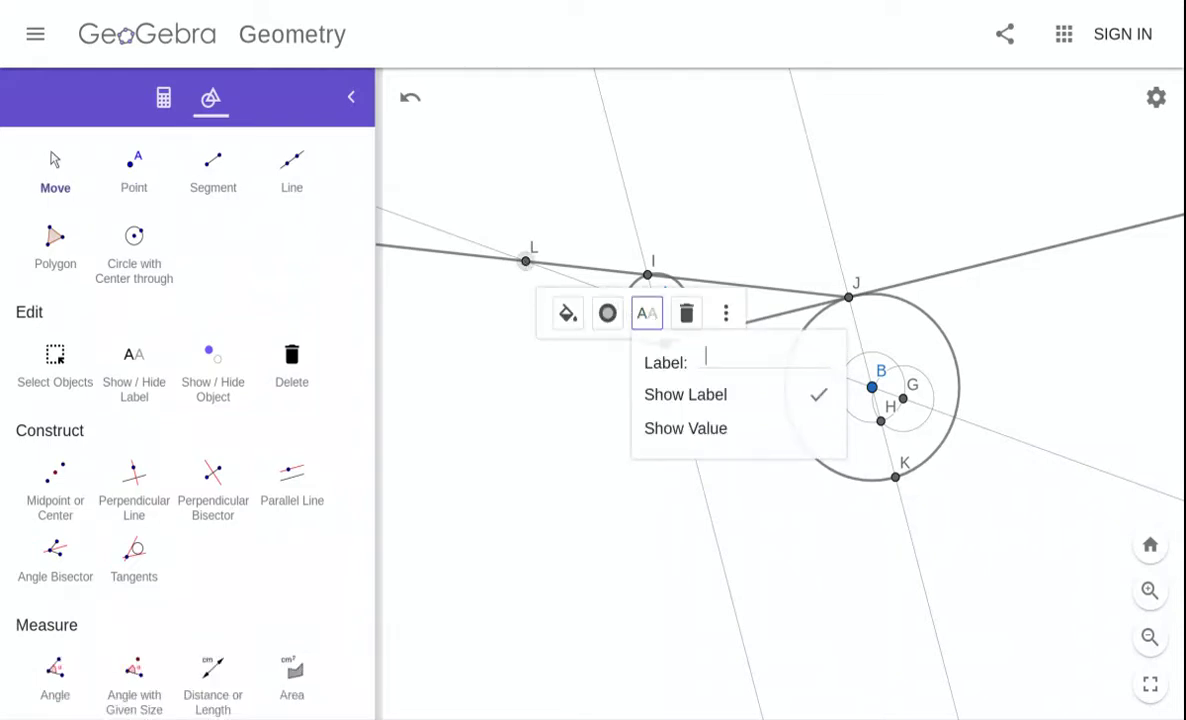
{"action": "type", "text": "C_2"}
{"action": "left_click", "coordinate": [435, 481]}
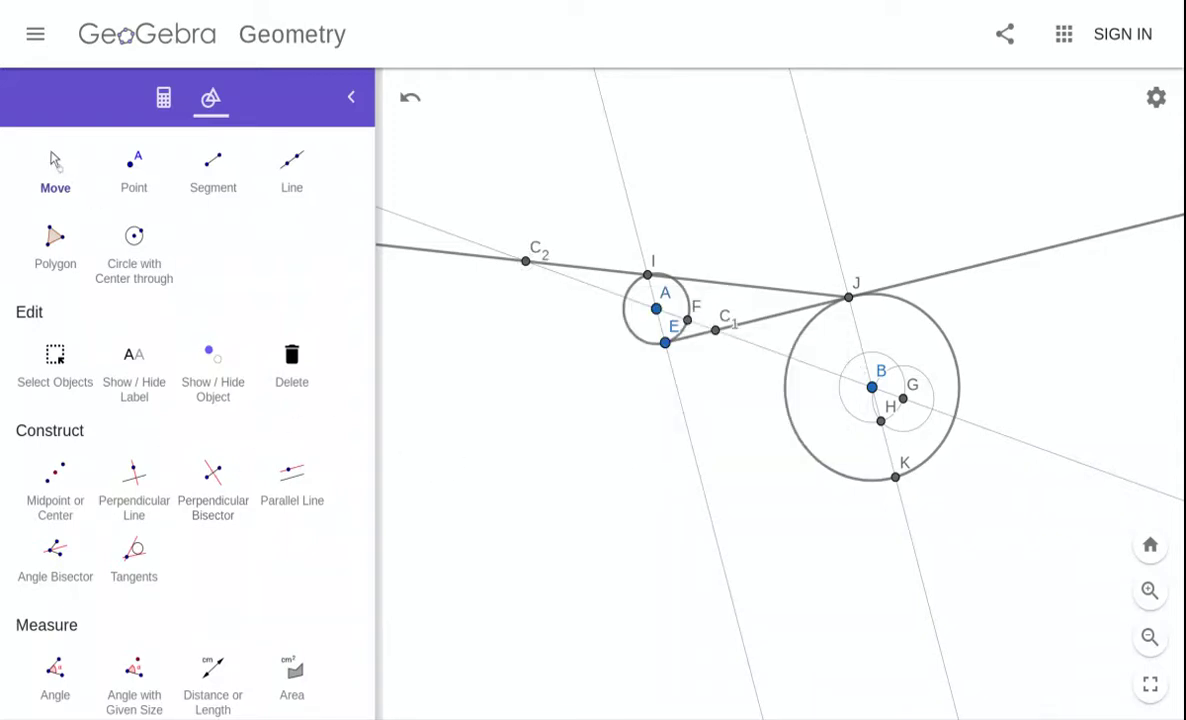
- Set the line thickness of the ray from J through I to 1
{"action": "left_click", "coordinate": [74, 172]}
{"action": "left_click", "coordinate": [455, 253]}
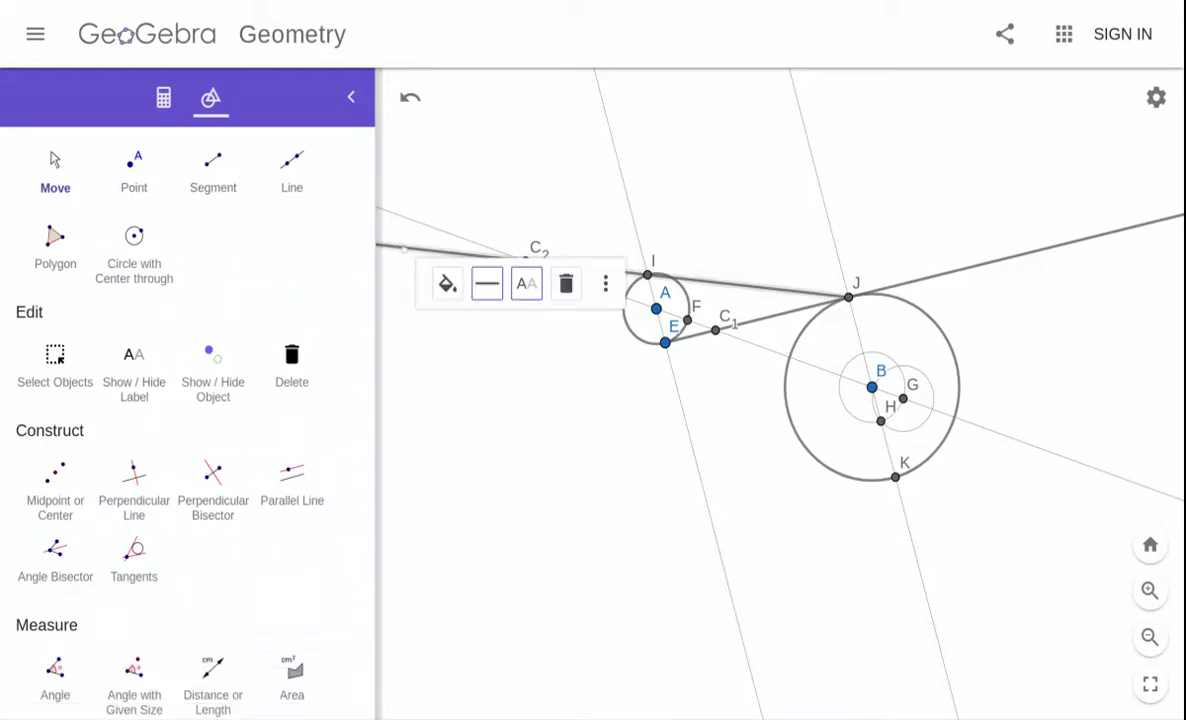
{"action": "left_click", "coordinate": [487, 284]}
{"action": "left_click_drag", "start_coordinate": [527, 363], "coordinate": [491, 363]}
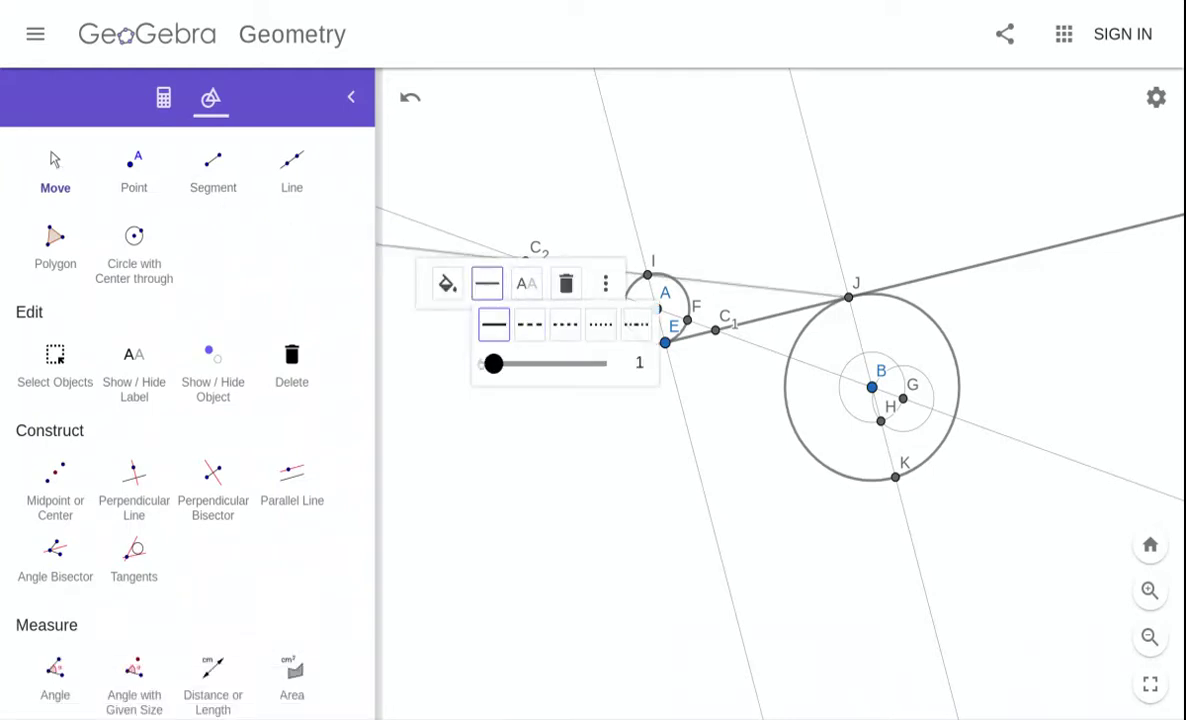
- Set the line thickness of the ray from E through J to 1
{"action": "left_click", "coordinate": [880, 289]}
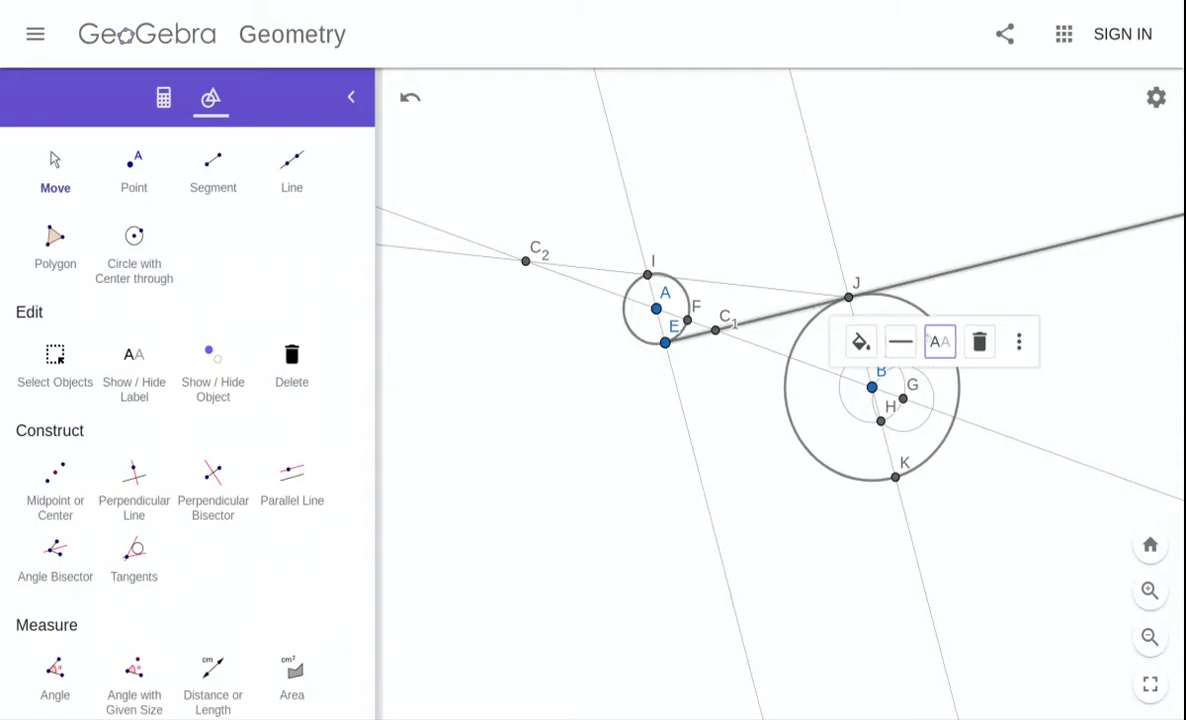
{"action": "left_click", "coordinate": [900, 341]}
{"action": "left_click_drag", "start_coordinate": [941, 421], "coordinate": [905, 421]}
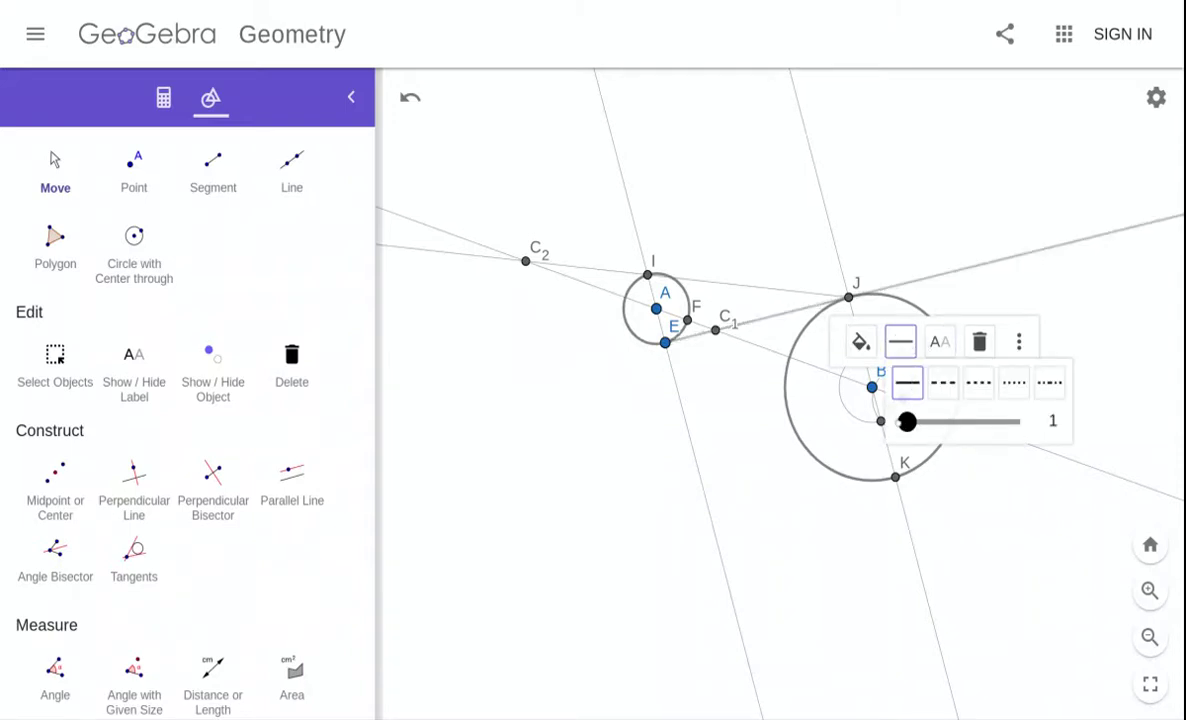
{"action": "left_click", "coordinate": [726, 394]}
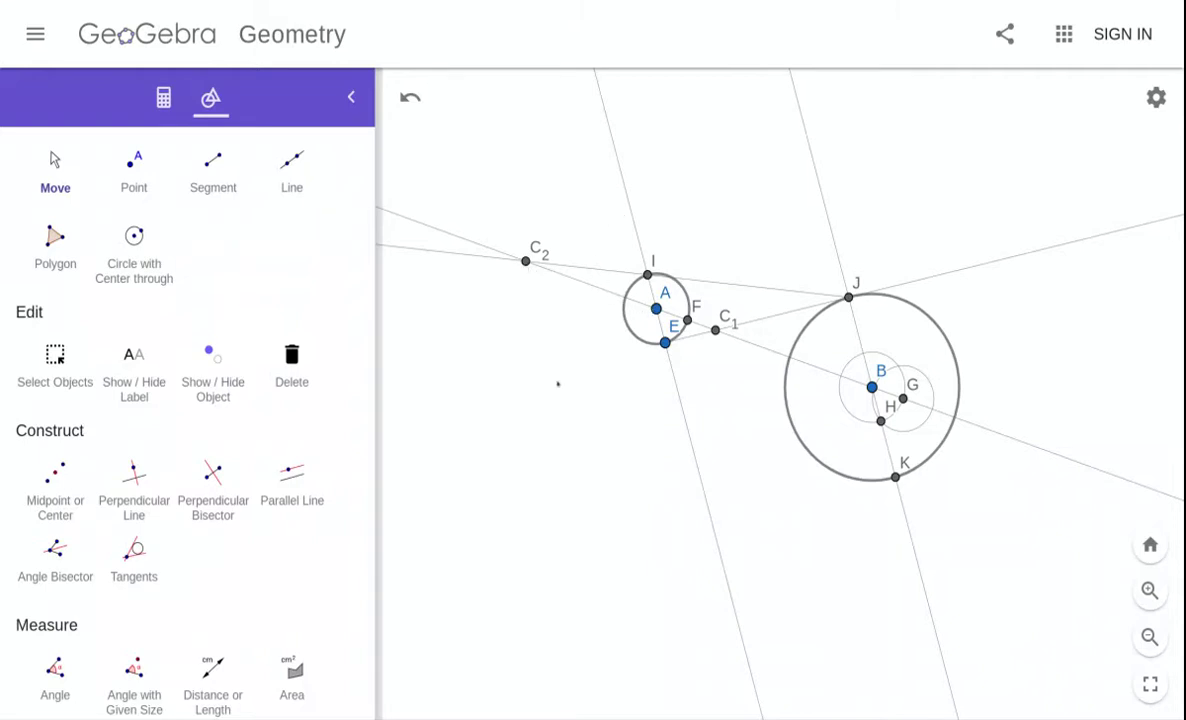
- Draw two compass circles with radius AC_2, one centered at A and the other centered at C_2
{"action": "scroll", "coordinate": [212, 409], "scroll_direction": "down", "scroll_amount": 3}
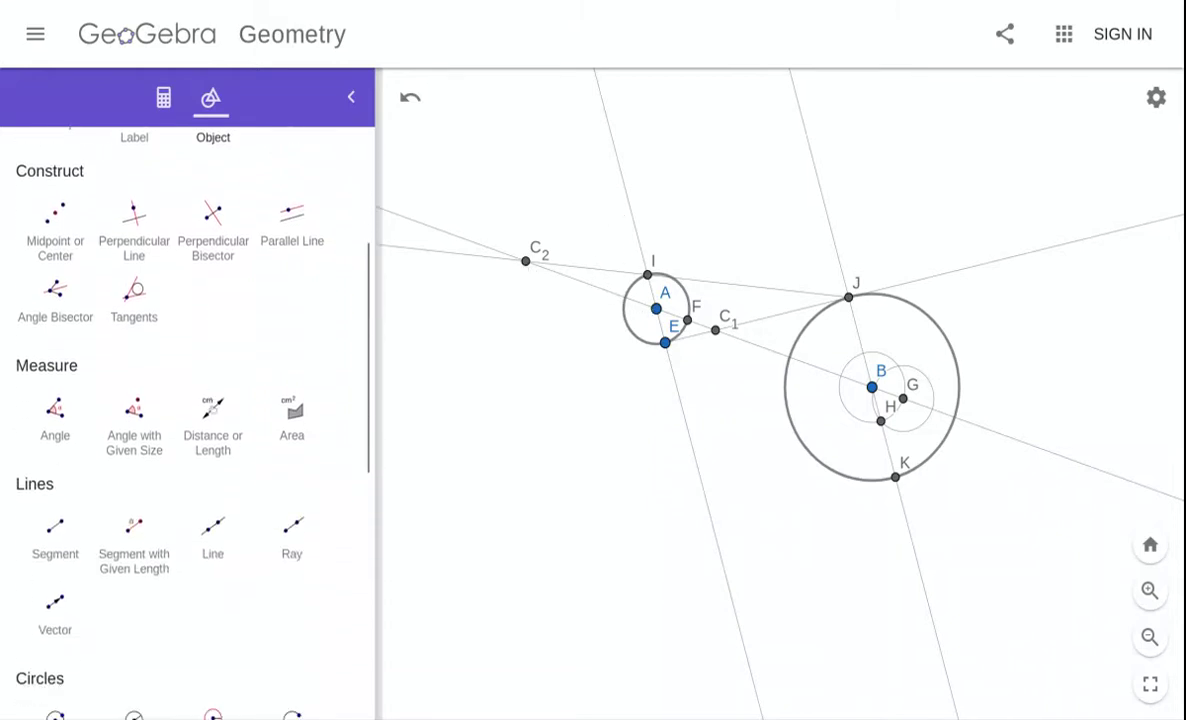
{"action": "left_click", "coordinate": [212, 645]}
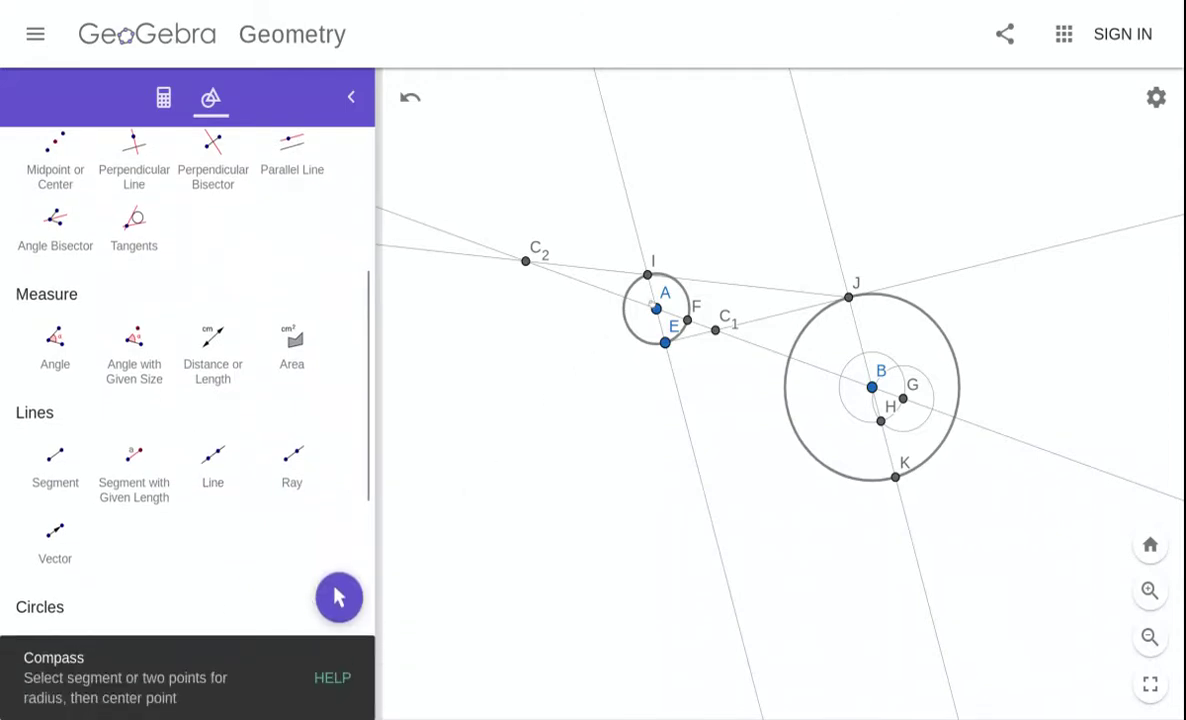
{"action": "left_click", "coordinate": [656, 308]}
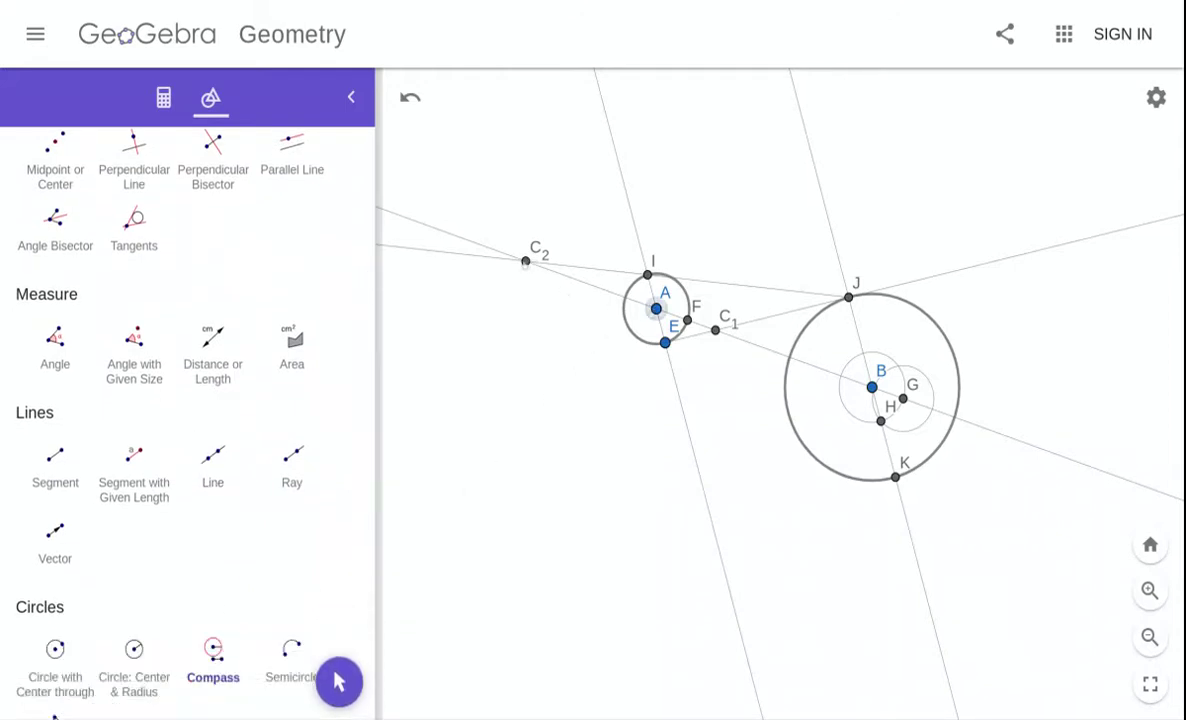
{"action": "left_click", "coordinate": [525, 261]}
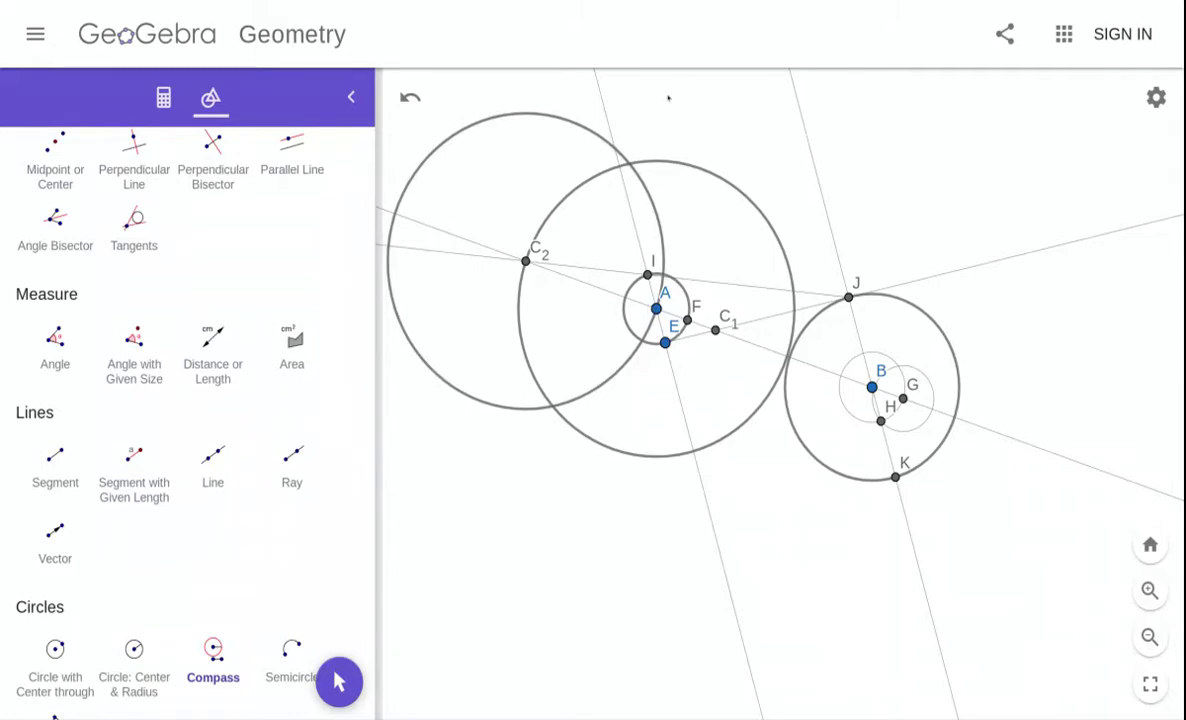
- Draw a line through the two intersection points of the large circles centered at A and C_2
{"action": "left_click", "coordinate": [210, 455]}
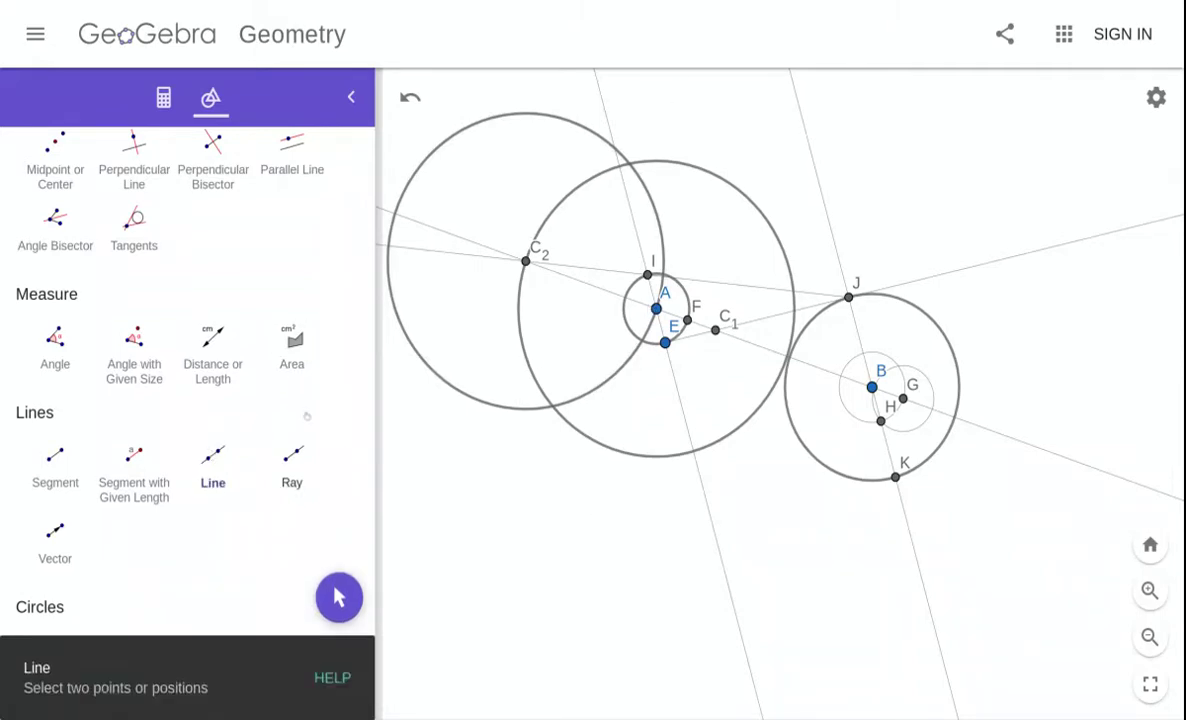
{"action": "left_click", "coordinate": [629, 162]}
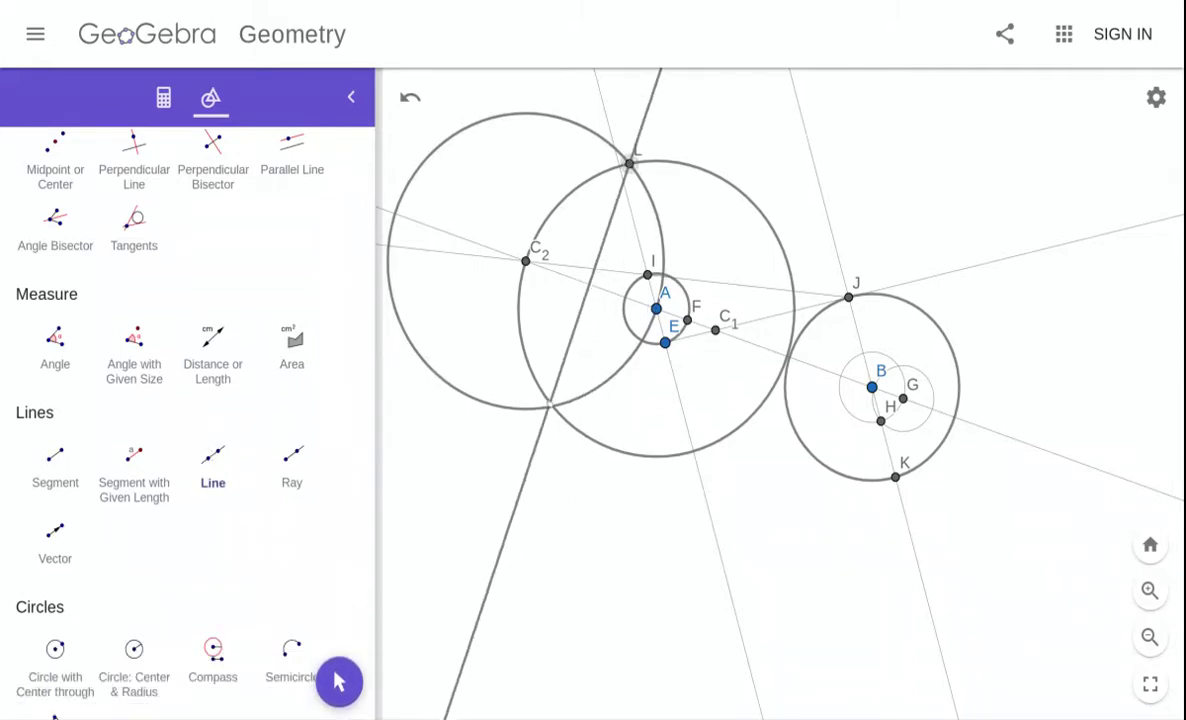
{"action": "left_click", "coordinate": [553, 405]}
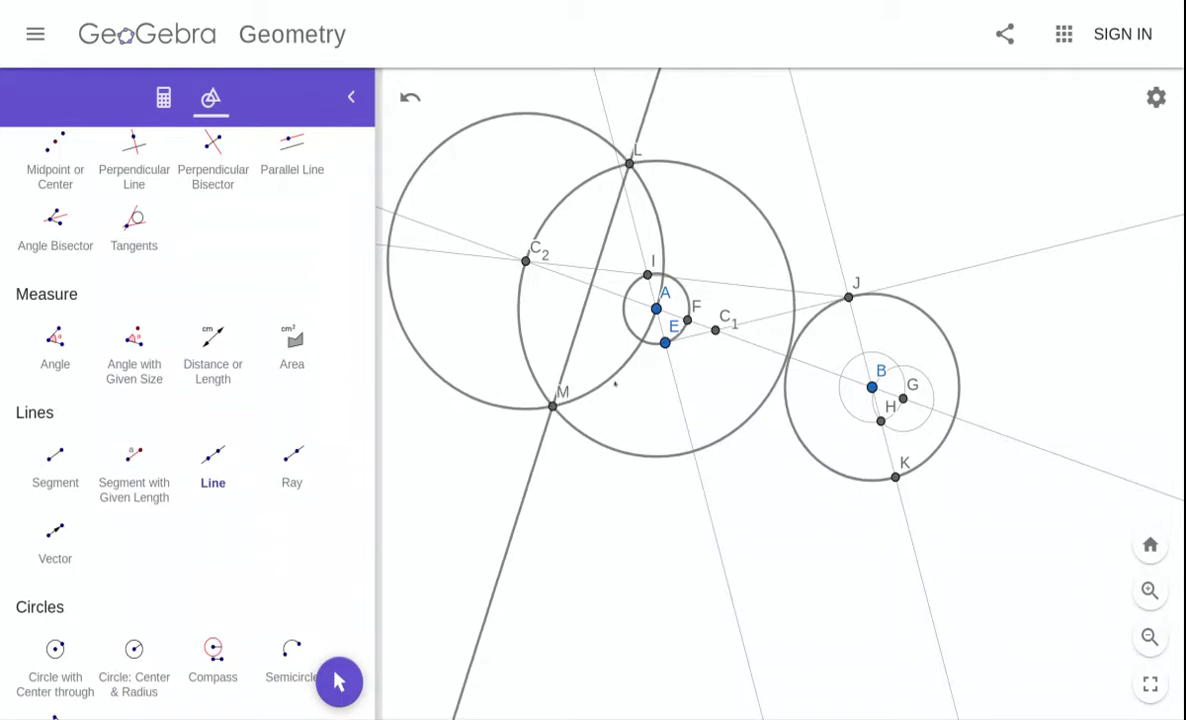
- Set the line thickness of the circle centered at C_2 and the large circle centered at A to 1
{"action": "scroll", "coordinate": [251, 241], "scroll_direction": "up", "scroll_amount": 5}
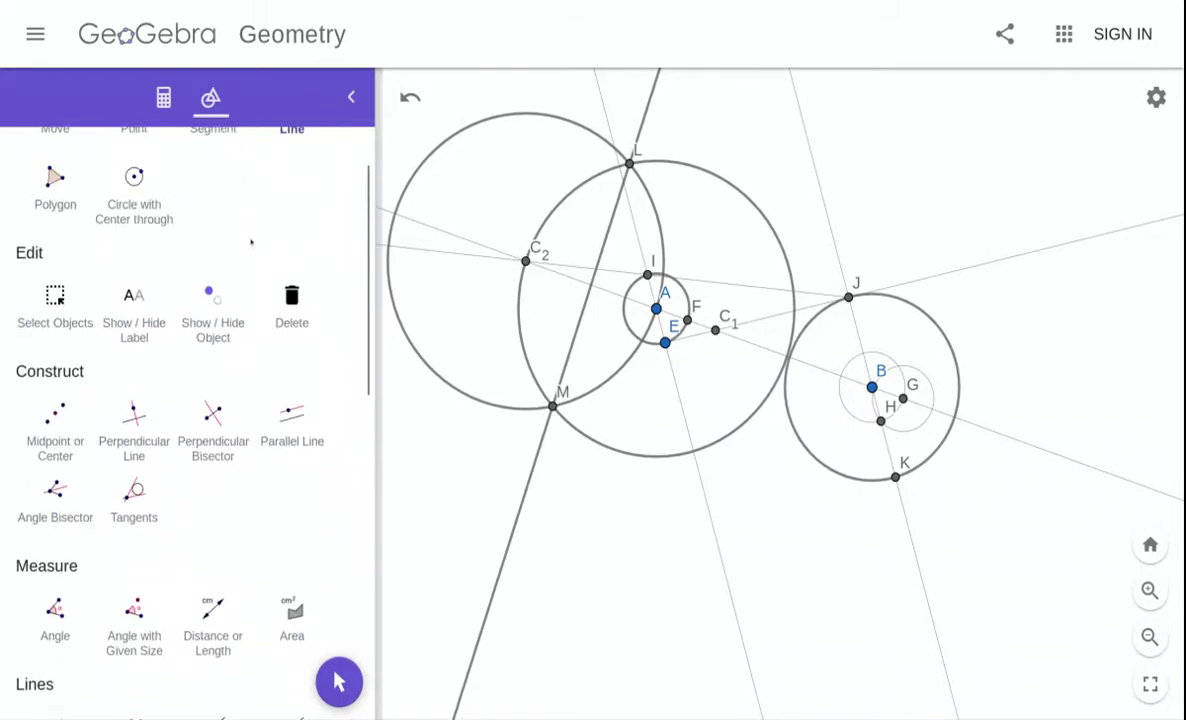
{"action": "left_click", "coordinate": [55, 200]}
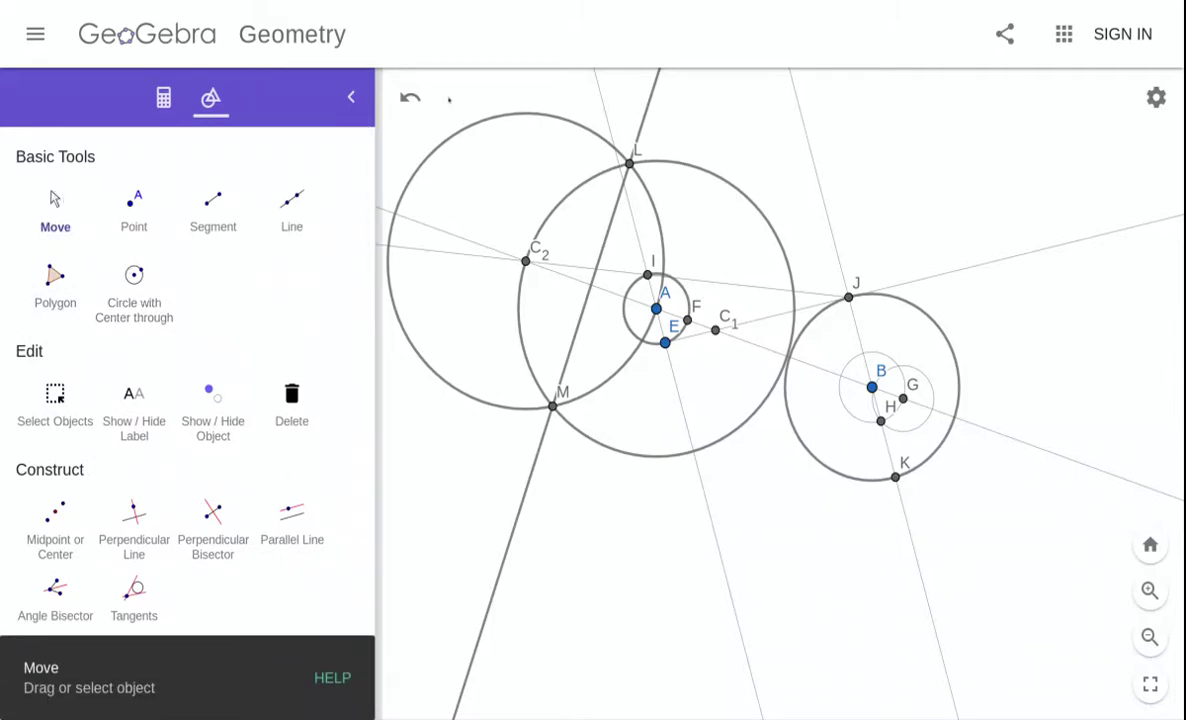
{"action": "left_click", "coordinate": [463, 124]}
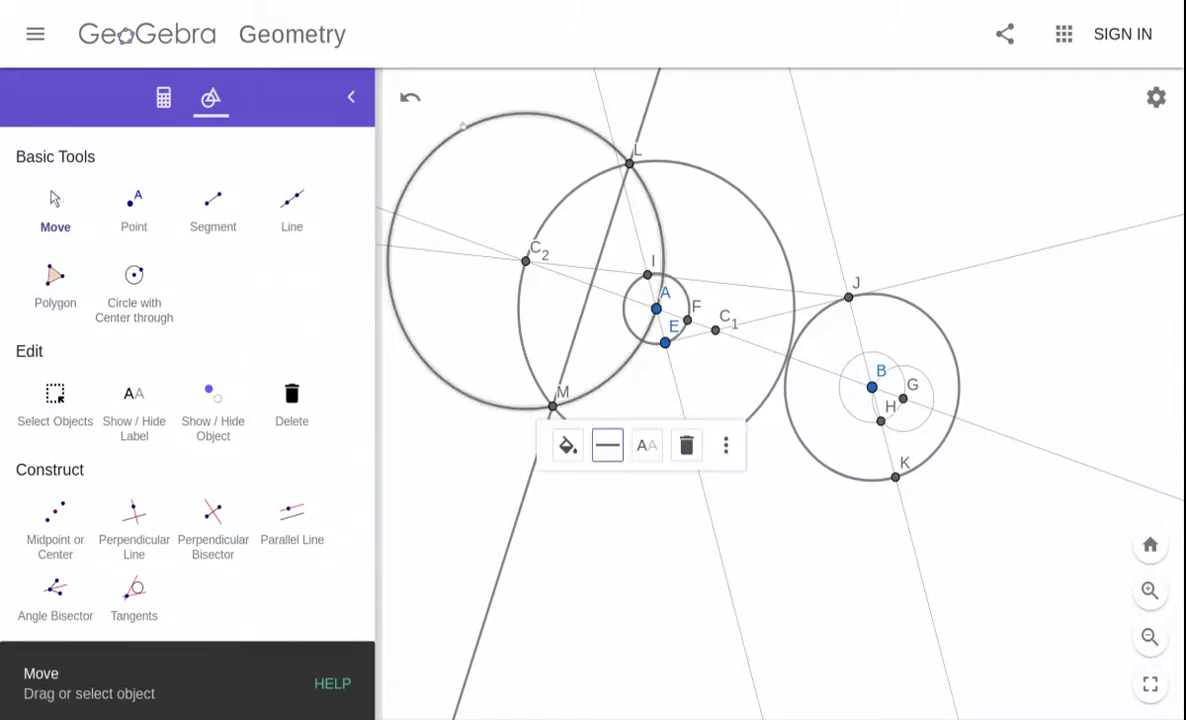
{"action": "left_click", "coordinate": [607, 445]}
{"action": "left_click_drag", "start_coordinate": [648, 525], "coordinate": [605, 525]}
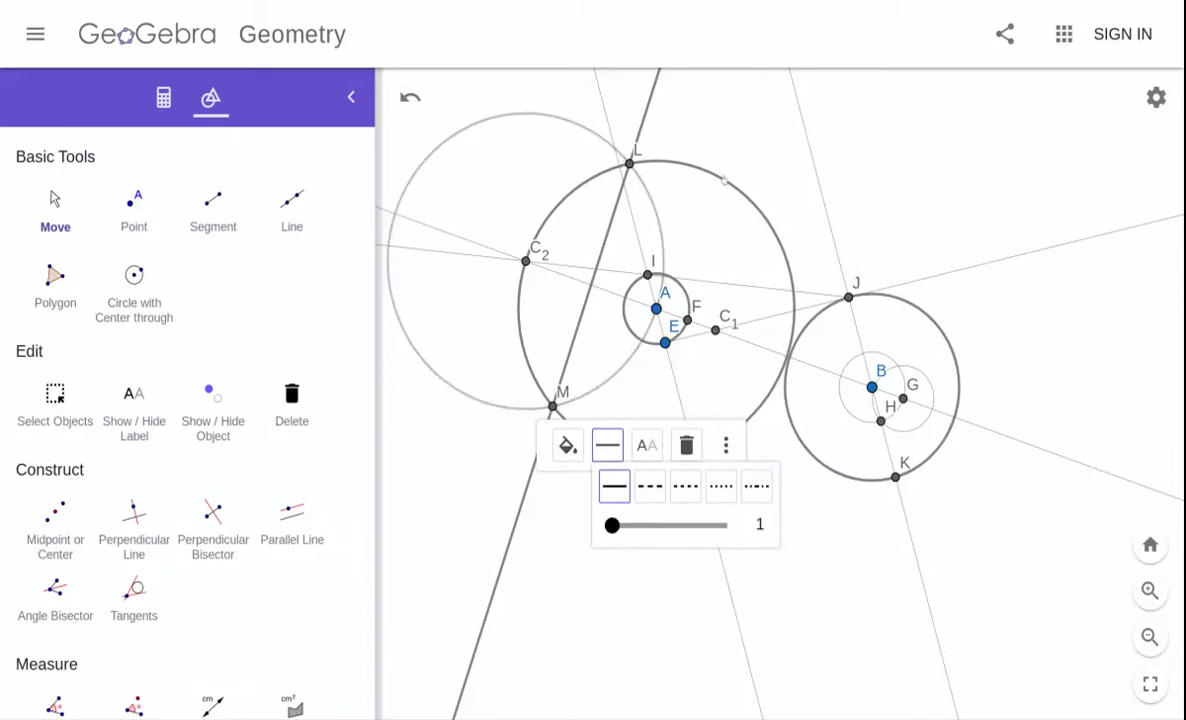
{"action": "left_click", "coordinate": [725, 183]}
{"action": "left_click", "coordinate": [738, 124]}
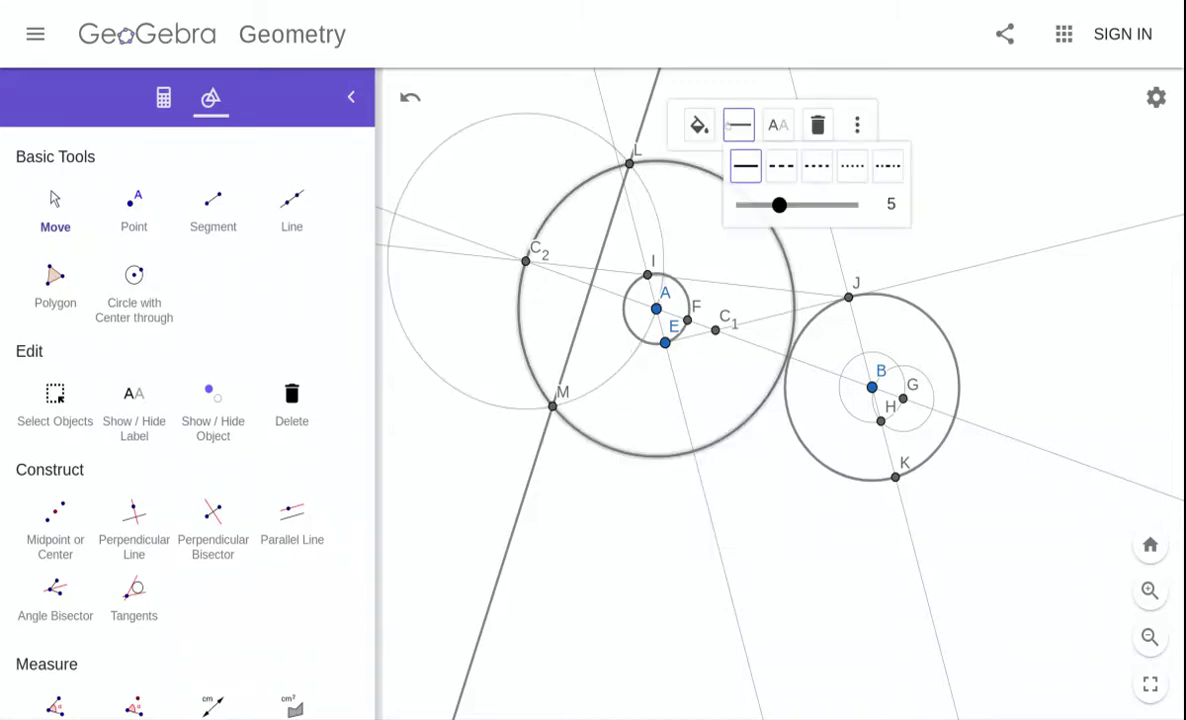
{"action": "left_click_drag", "start_coordinate": [776, 205], "coordinate": [743, 205]}
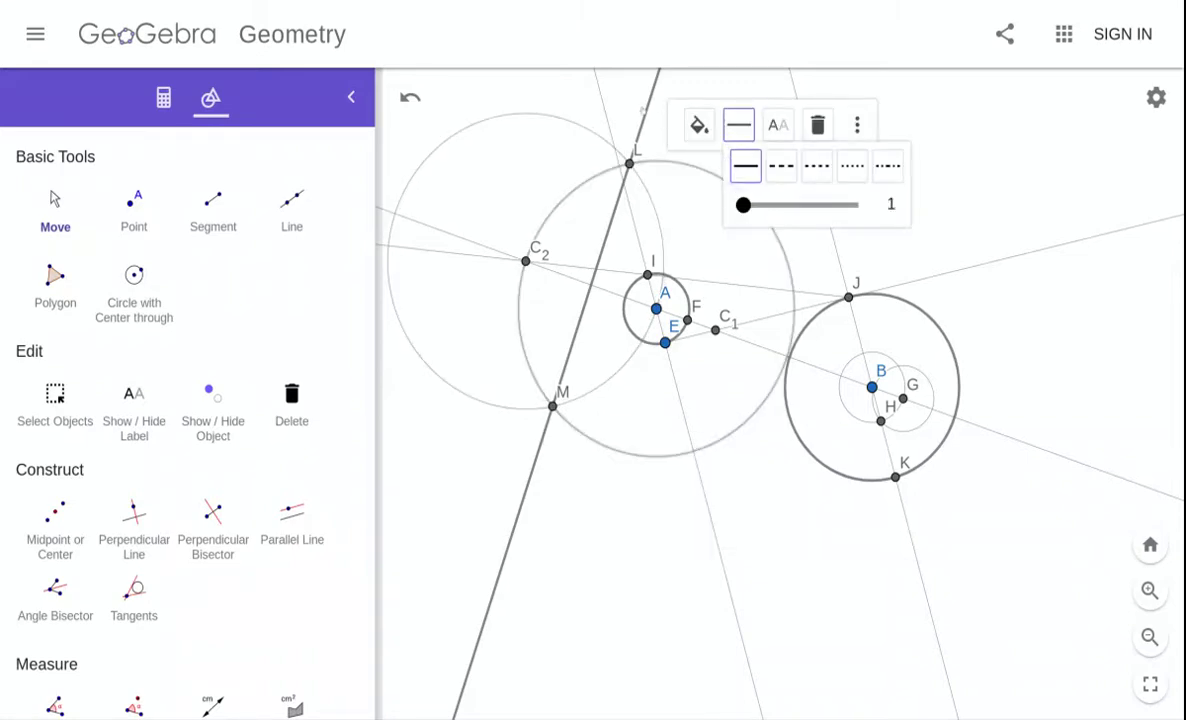
- Set the line thickness of line LM to 1
{"action": "left_click", "coordinate": [640, 130]}
{"action": "left_click", "coordinate": [727, 146]}
{"action": "left_click", "coordinate": [724, 225]}
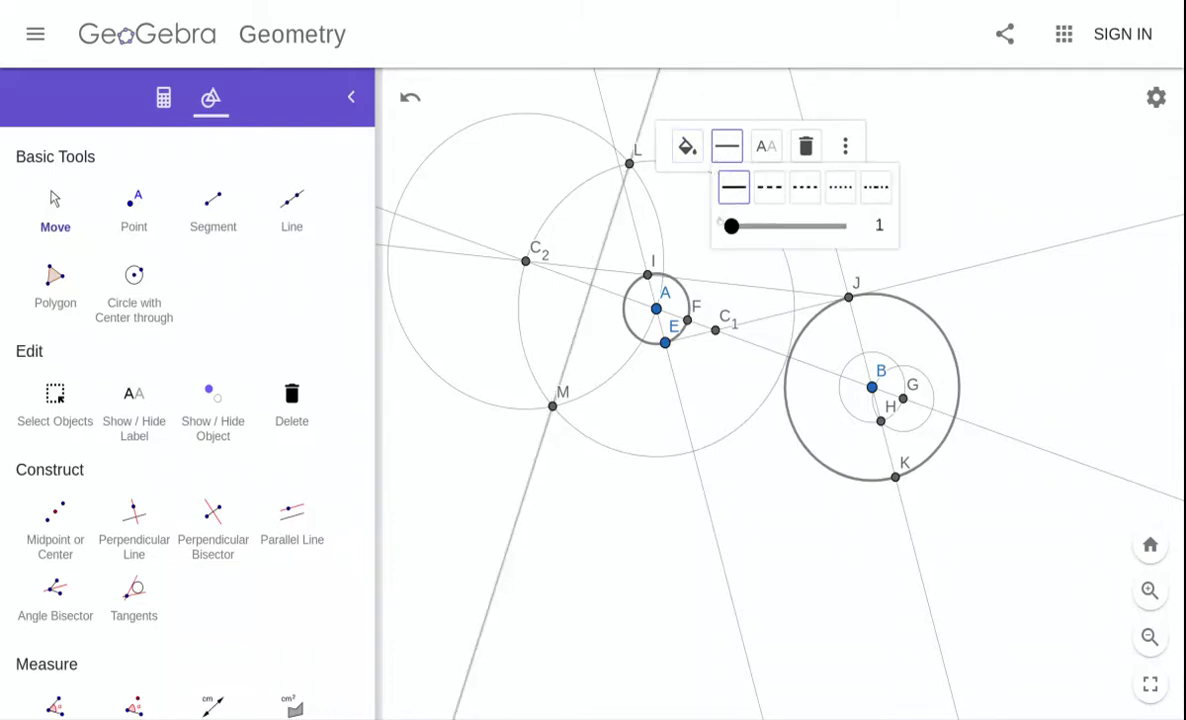
- Color the small circle centered at A and the large circle centered at B red
{"action": "left_click", "coordinate": [676, 284]}
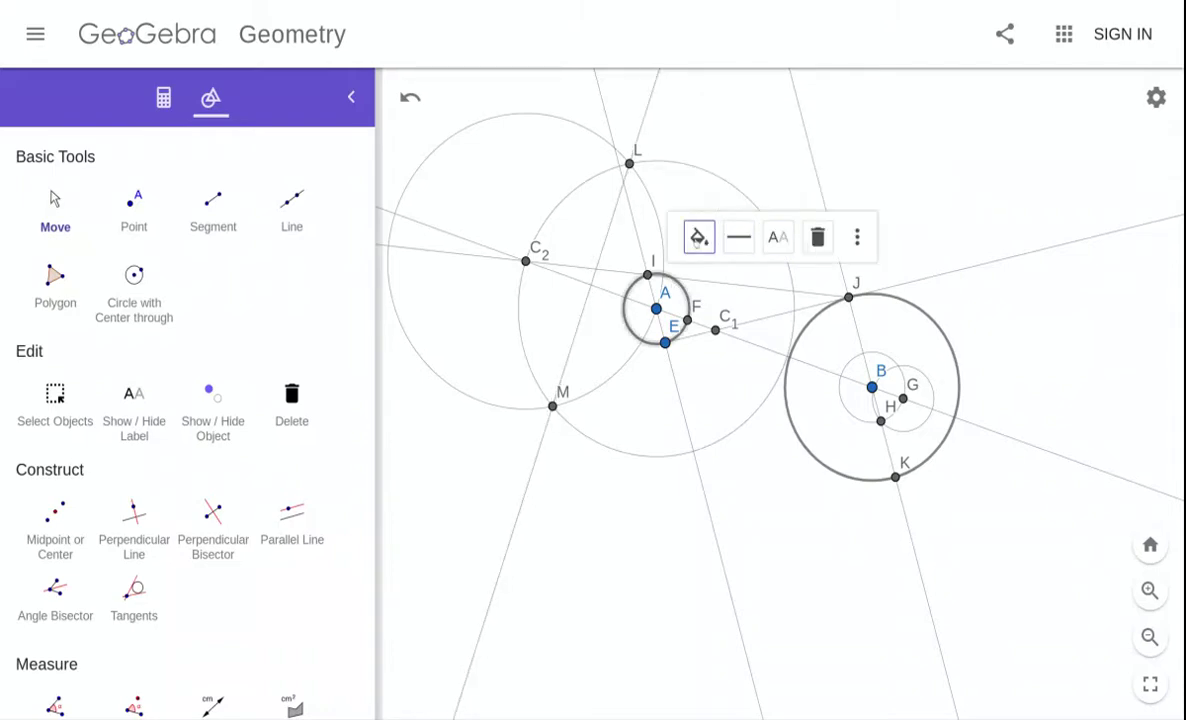
{"action": "left_click", "coordinate": [699, 237]}
{"action": "left_click", "coordinate": [830, 300]}
{"action": "left_click", "coordinate": [945, 265]}
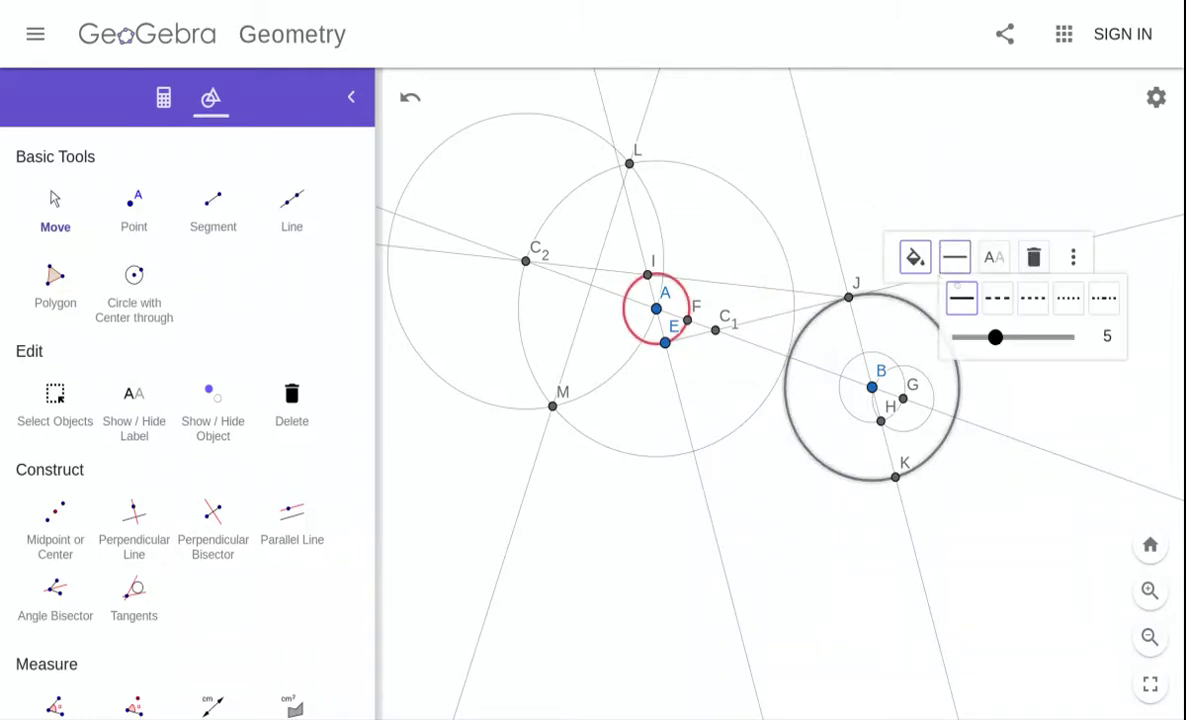
{"action": "left_click", "coordinate": [915, 258]}
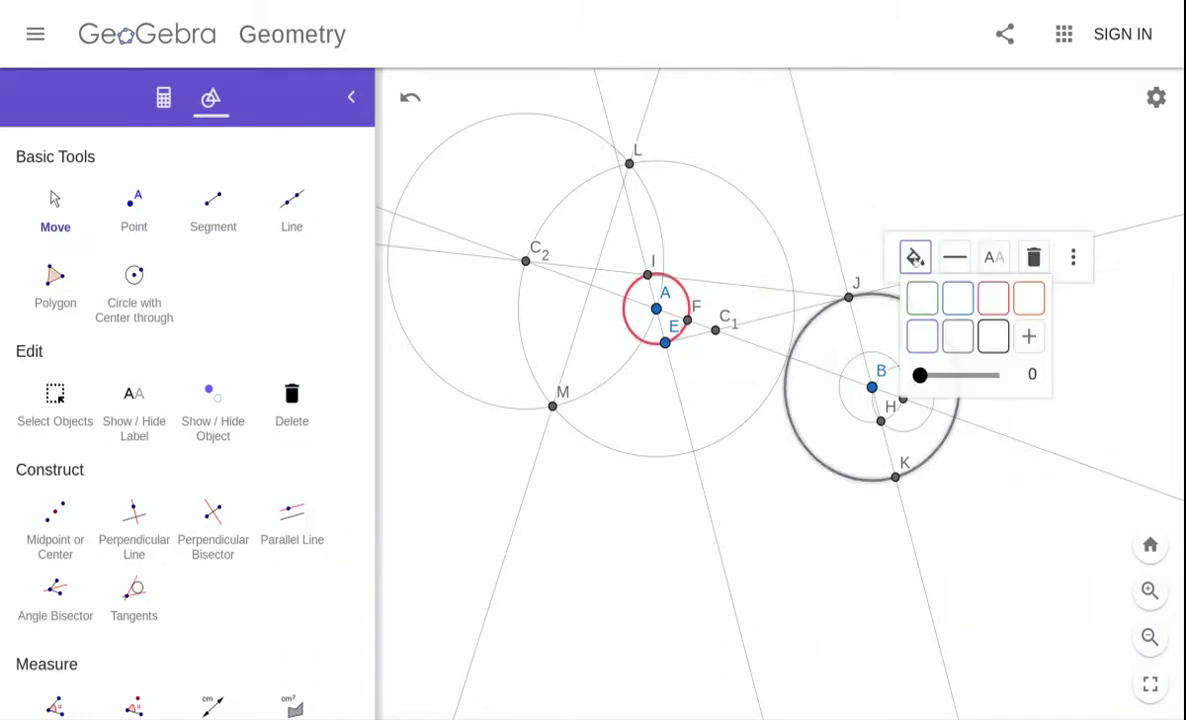
{"action": "left_click", "coordinate": [993, 298]}
{"action": "left_click", "coordinate": [821, 479]}
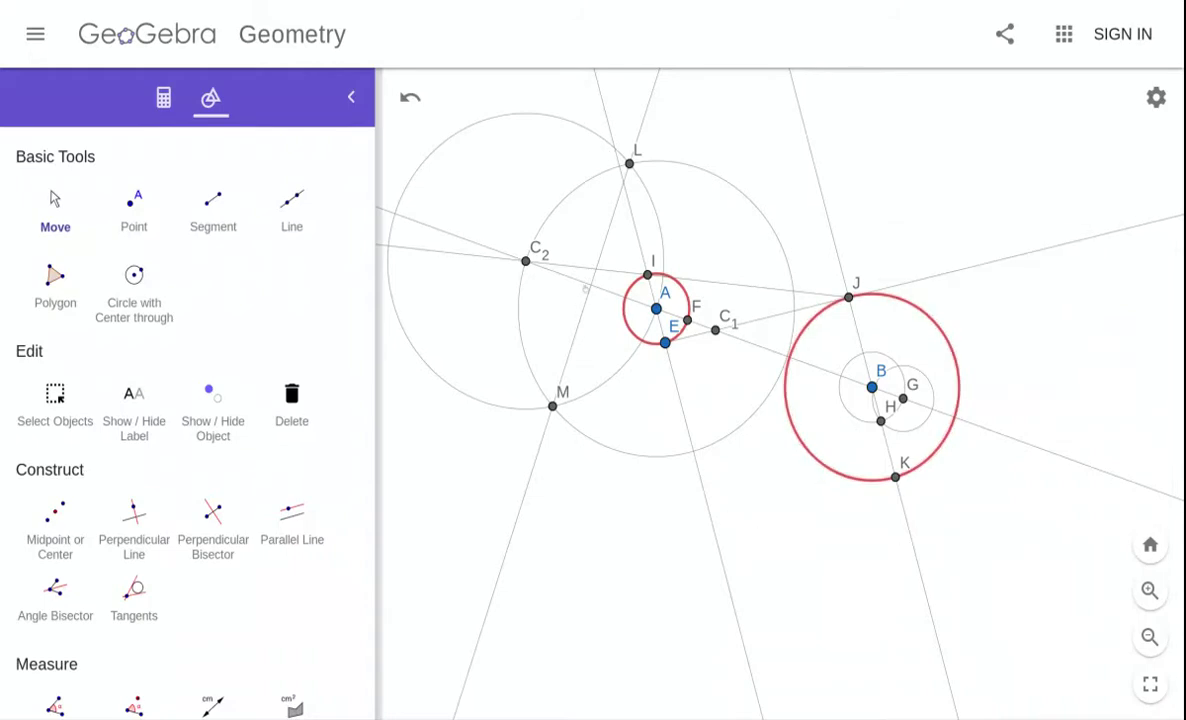
- Place an intersection point where line LM crosses line AB
{"action": "left_click", "coordinate": [134, 205]}
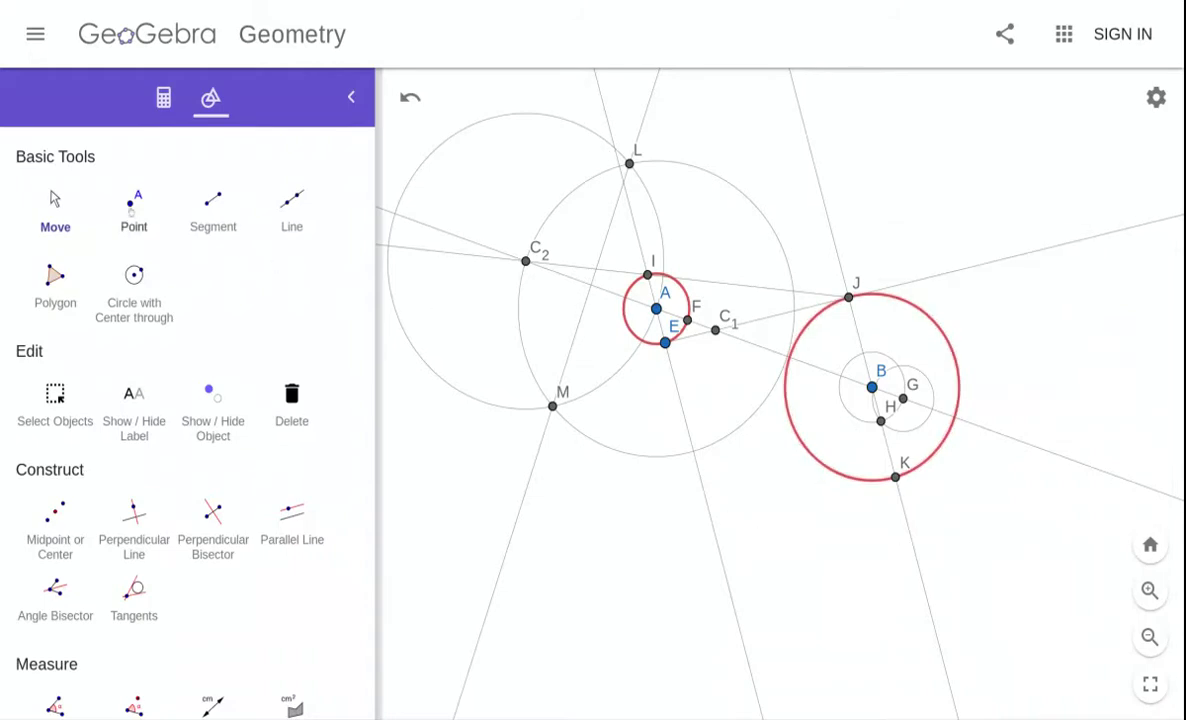
{"action": "left_click", "coordinate": [589, 289]}
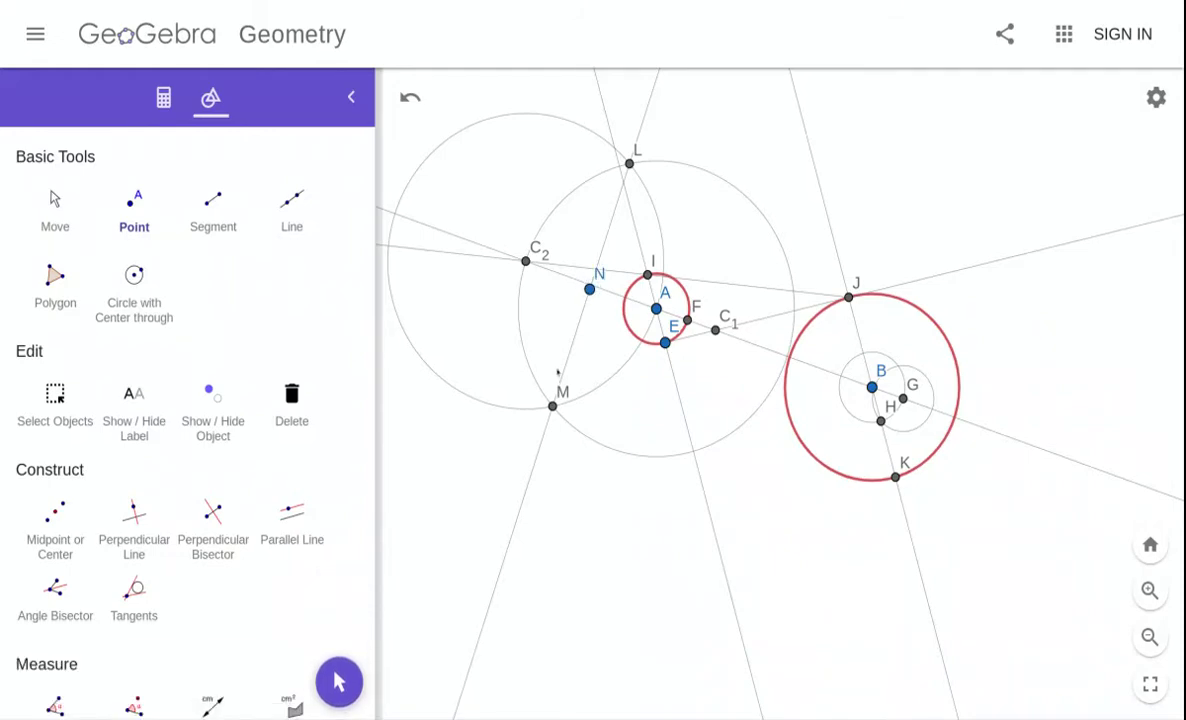
{"action": "key", "text": "ctrl+z"}
{"action": "left_click", "coordinate": [588, 289]}
- Draw a compass circle centered at N with radius NC_2
{"action": "scroll", "coordinate": [194, 430], "scroll_direction": "down", "scroll_amount": 4}
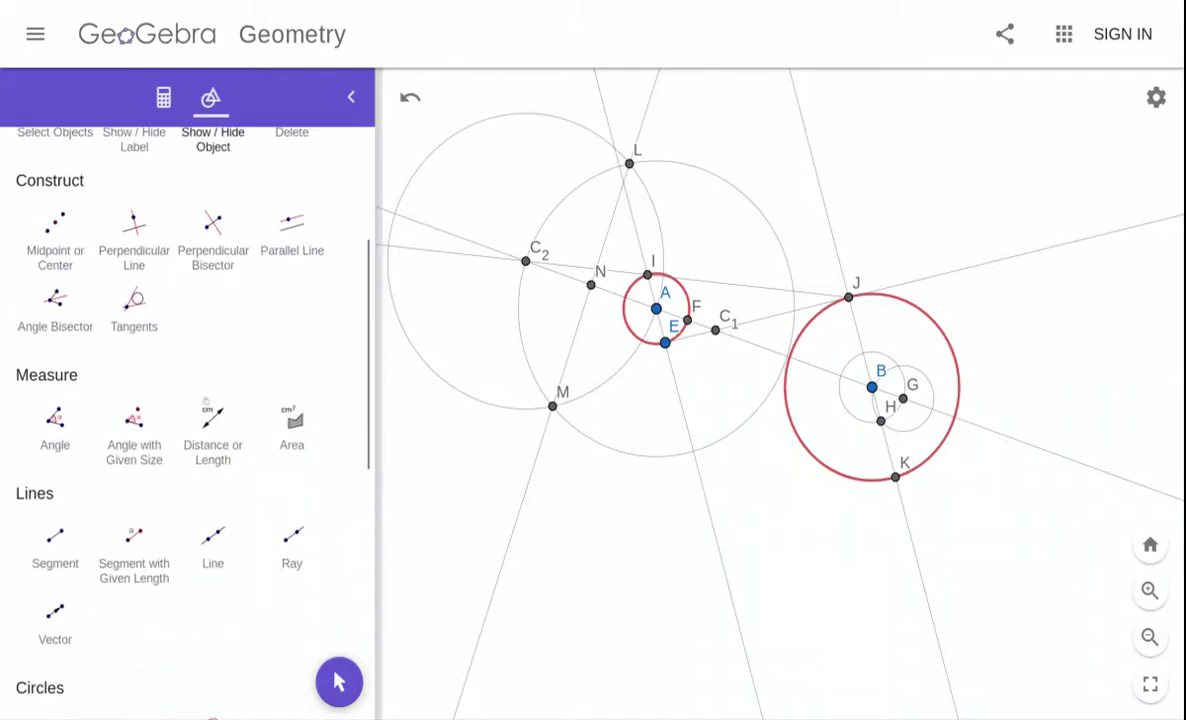
{"action": "scroll", "coordinate": [193, 455], "scroll_direction": "down", "scroll_amount": 3}
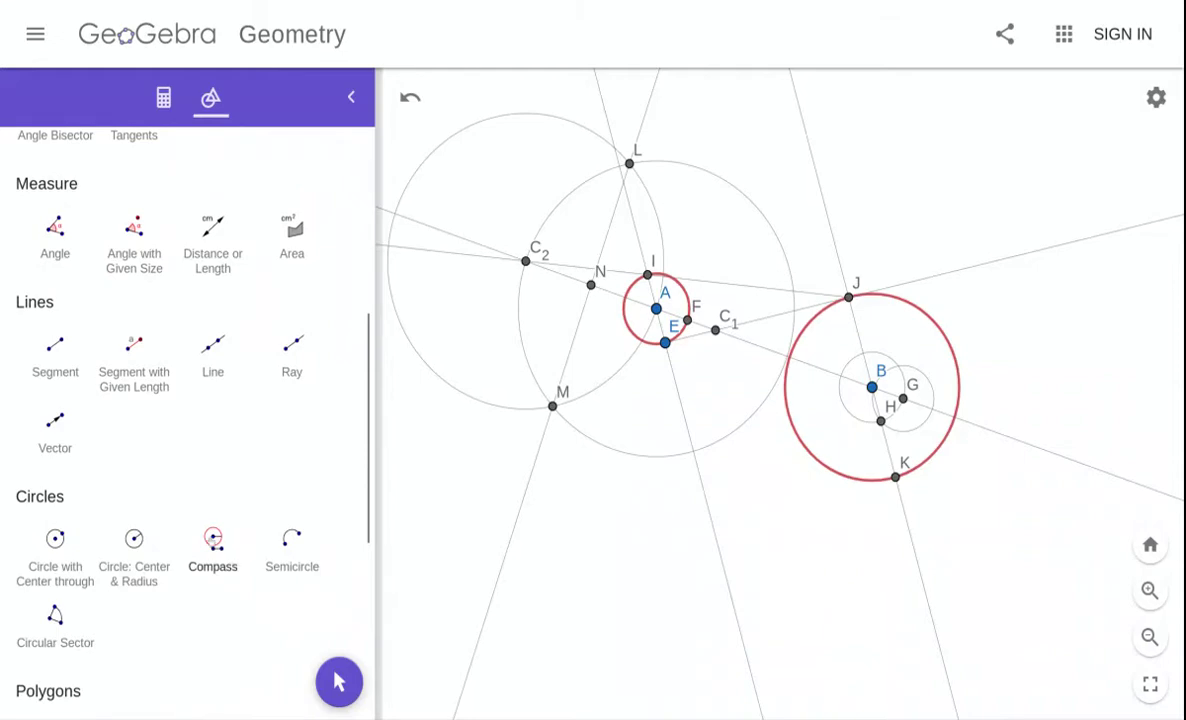
{"action": "left_click", "coordinate": [213, 540]}
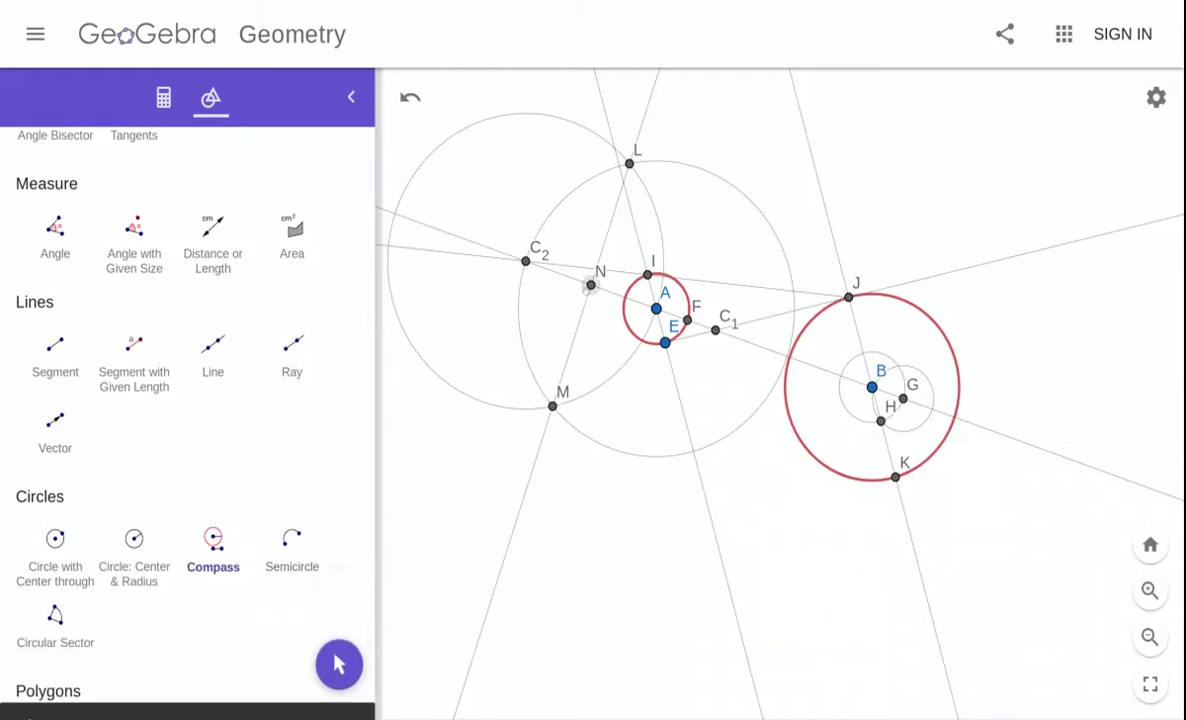
{"action": "left_click", "coordinate": [591, 285]}
{"action": "left_click", "coordinate": [525, 261]}
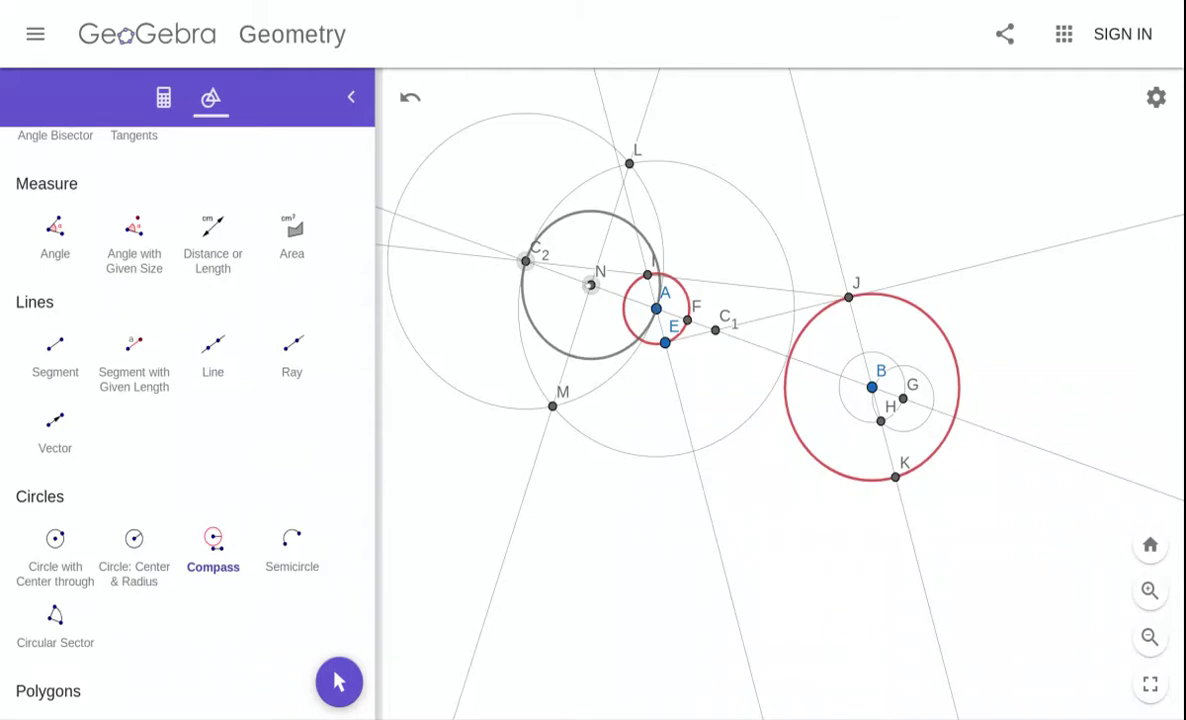
{"action": "left_click", "coordinate": [591, 285]}
- Set the line thickness of the circle centered at N to 1
{"action": "scroll", "coordinate": [104, 190], "scroll_direction": "up", "scroll_amount": 3}
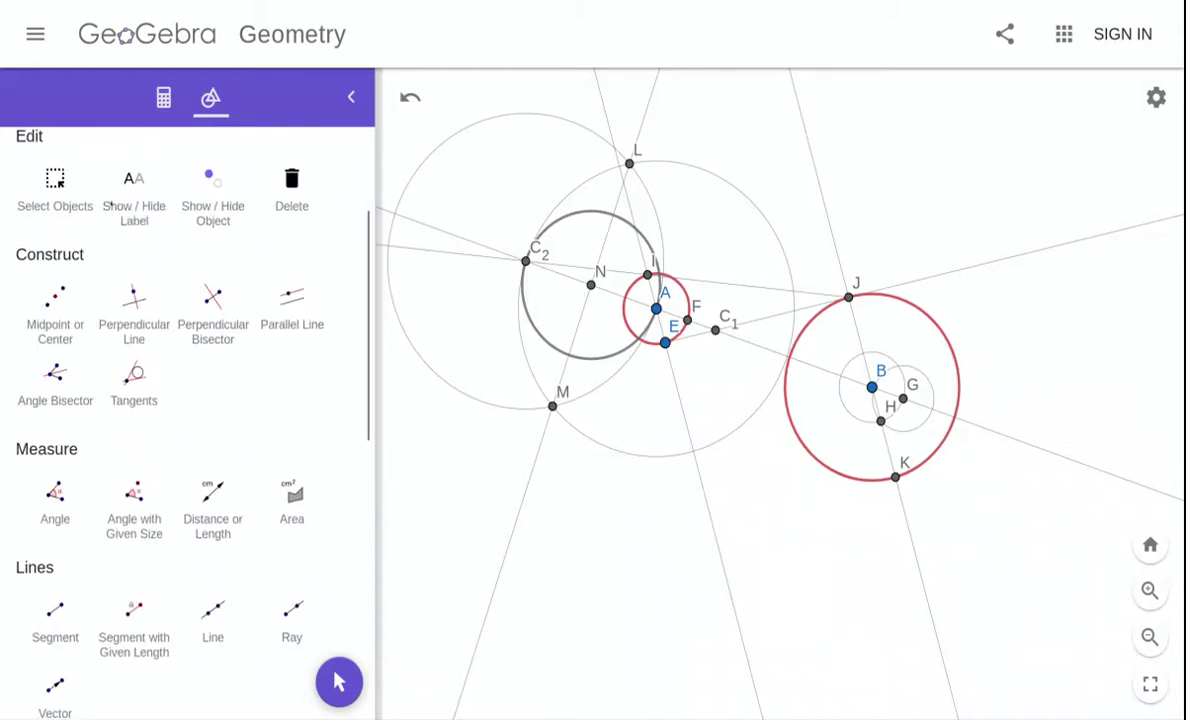
{"action": "scroll", "coordinate": [92, 196], "scroll_direction": "up", "scroll_amount": 2}
{"action": "left_click", "coordinate": [55, 197]}
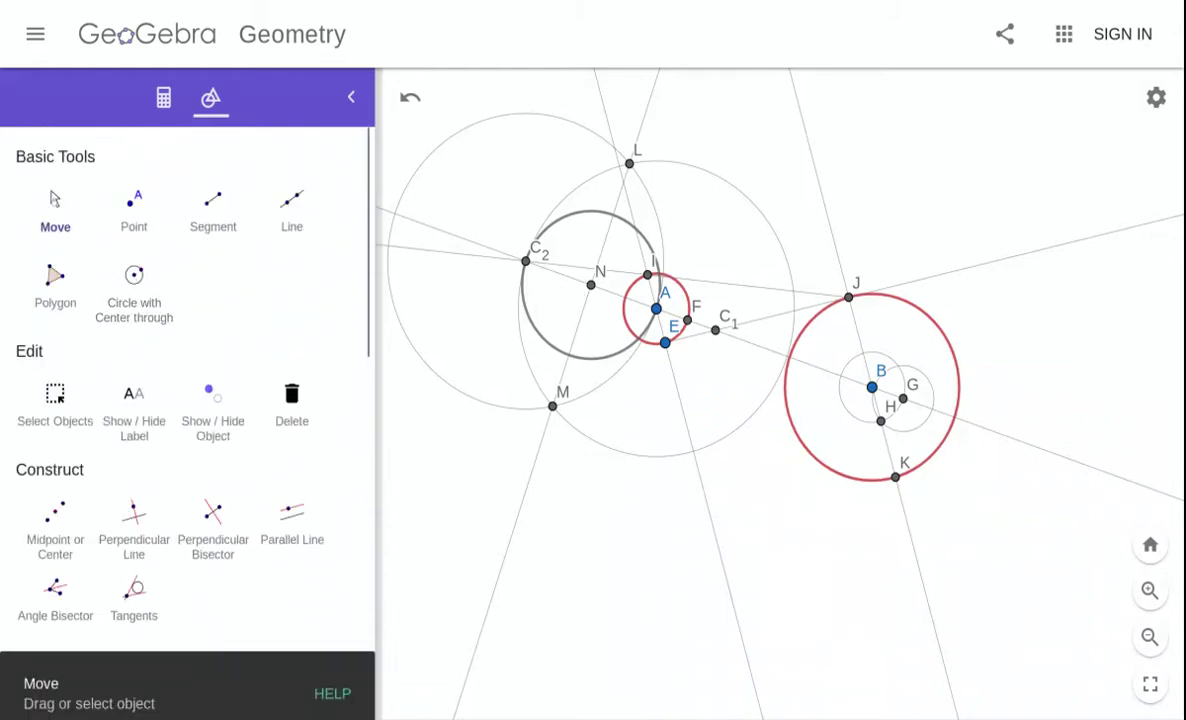
{"action": "left_click", "coordinate": [553, 222]}
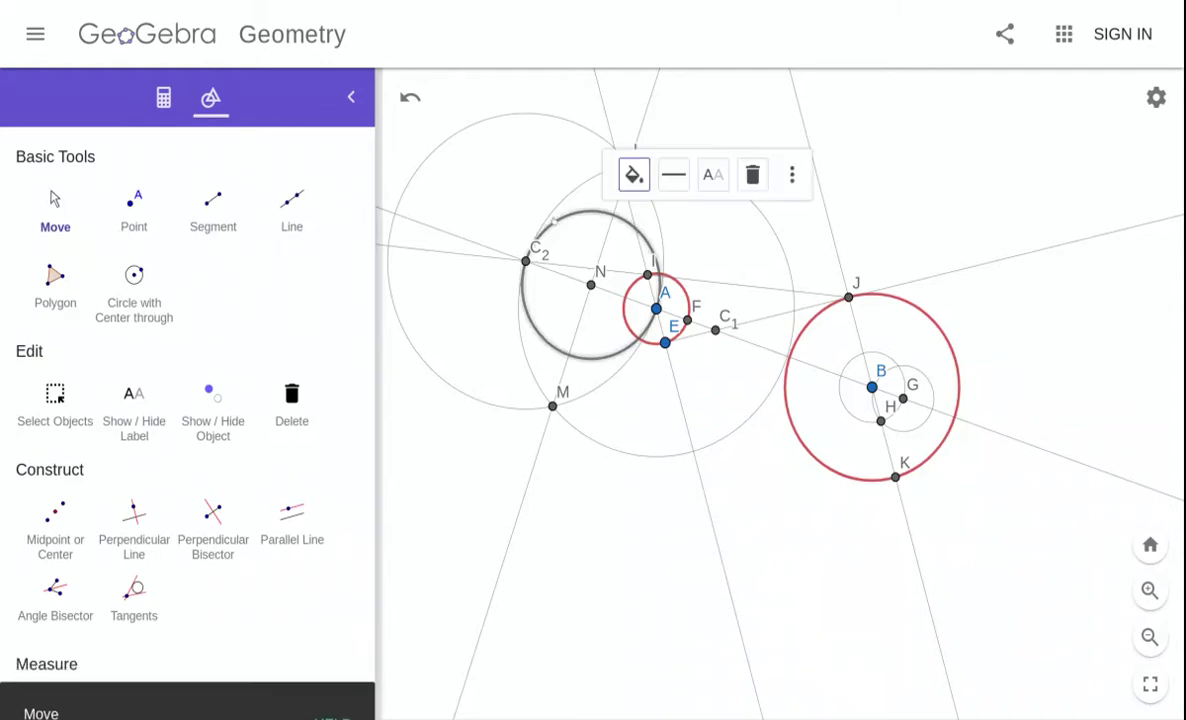
{"action": "left_click", "coordinate": [673, 174]}
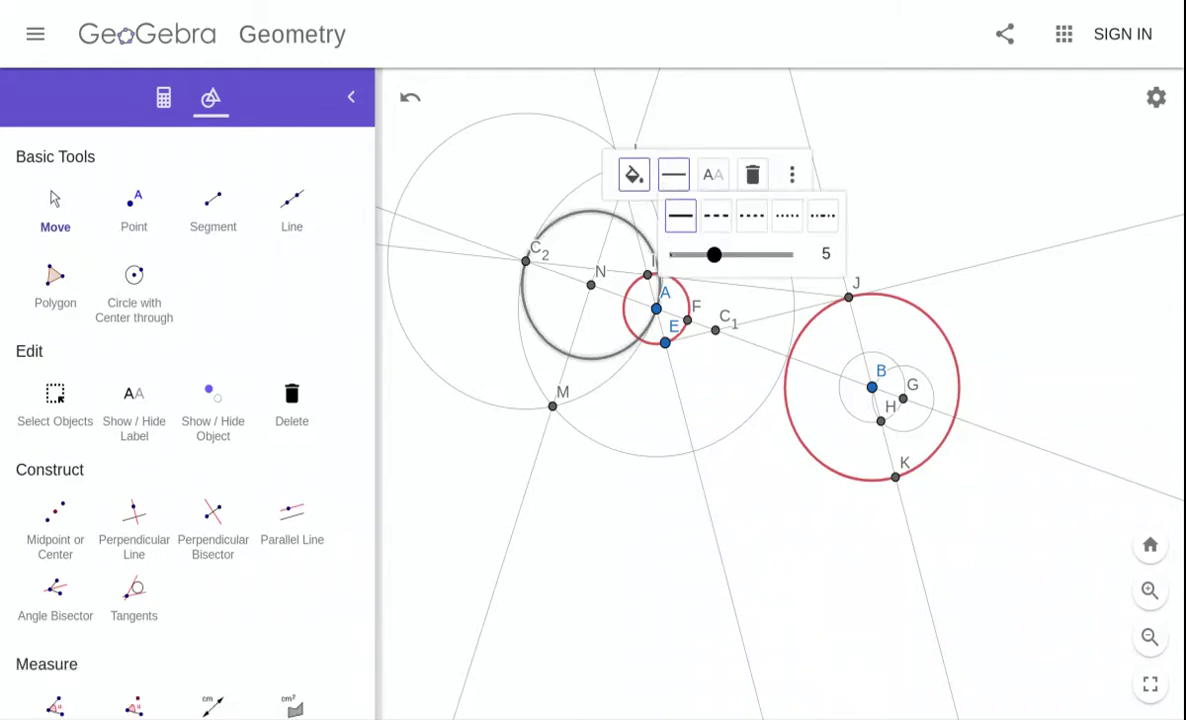
{"action": "left_click", "coordinate": [672, 257]}
{"action": "left_click", "coordinate": [468, 405]}
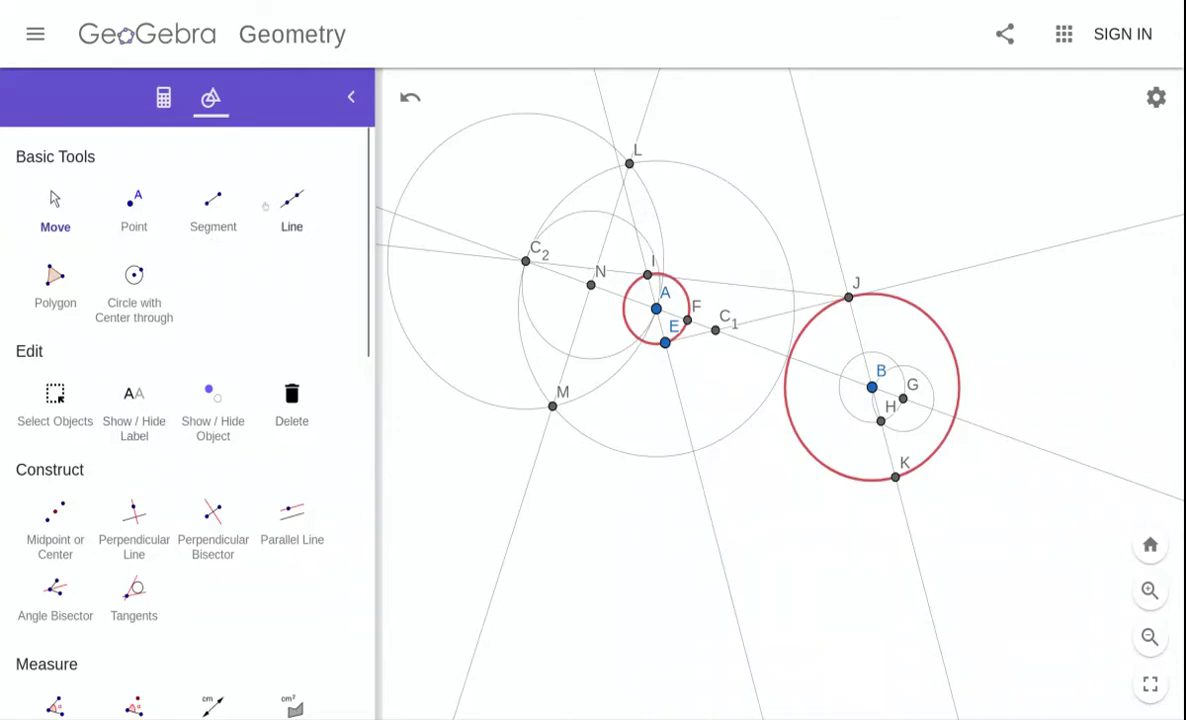
{"action": "scroll", "coordinate": [229, 405], "scroll_direction": "down", "scroll_amount": 3}
{"action": "left_click", "coordinate": [286, 580]}
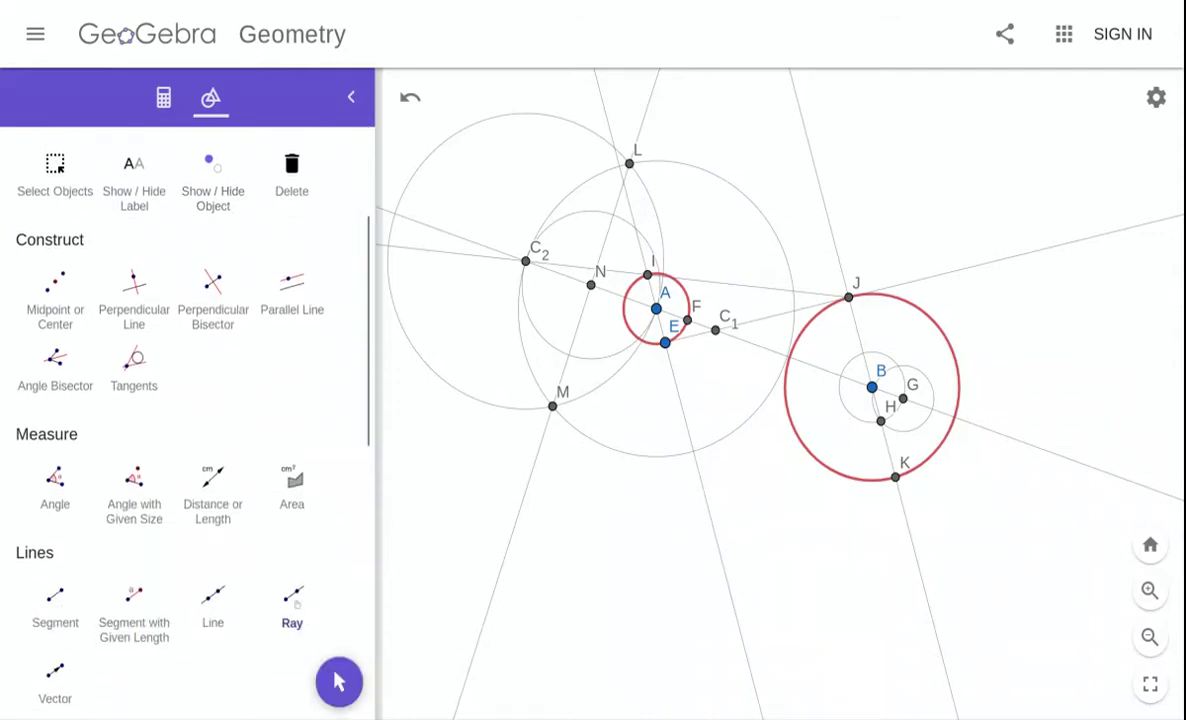
{"action": "left_click", "coordinate": [526, 262]}
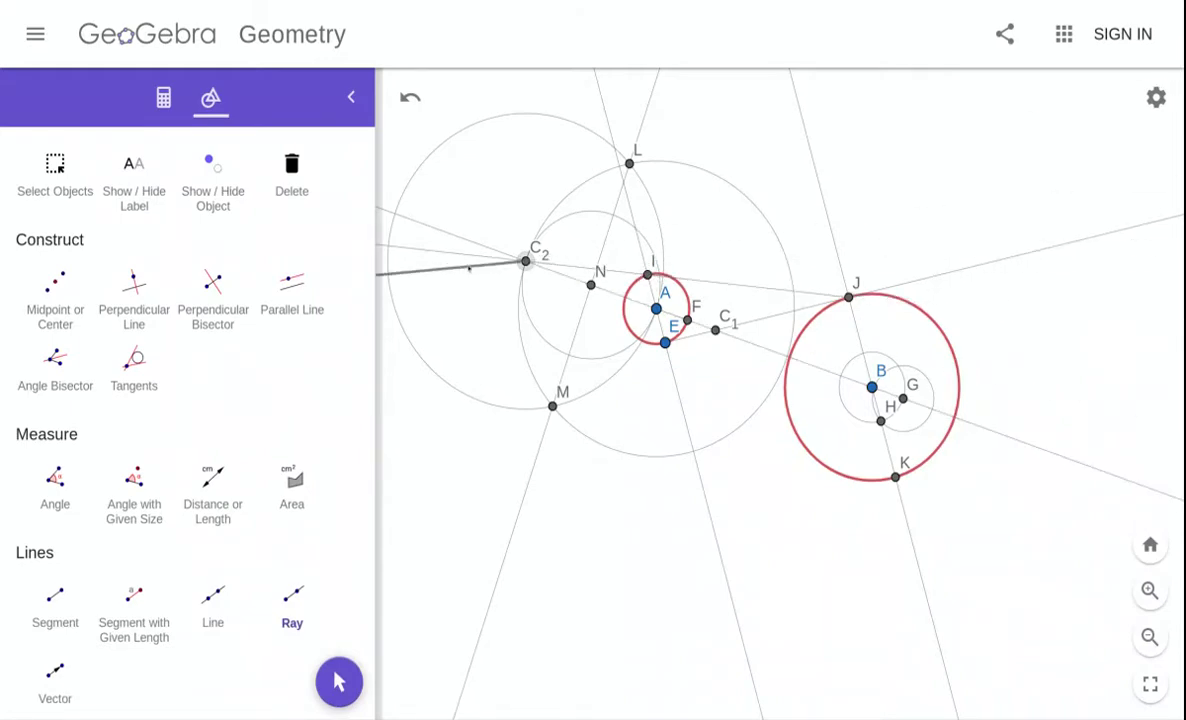
{"action": "scroll", "coordinate": [190, 185], "scroll_direction": "up", "scroll_amount": 3}
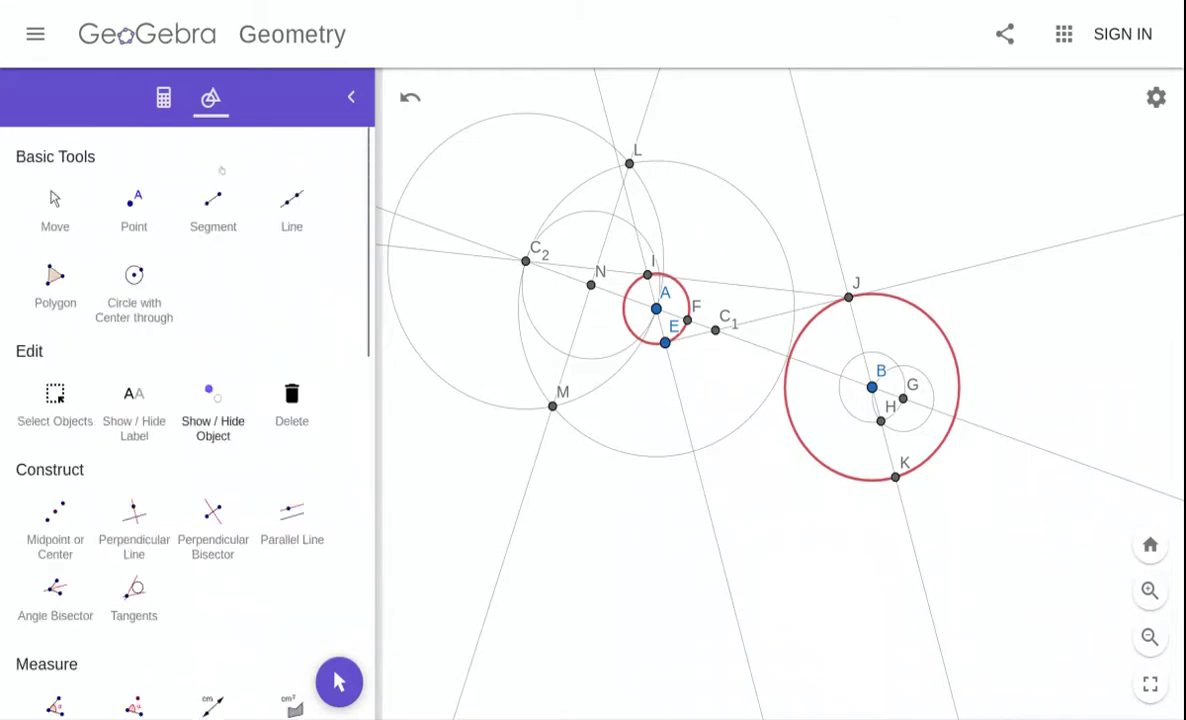
- Place a point at the lower intersection of the red circle centered at A and the circle centered at N
{"action": "left_click", "coordinate": [130, 198]}
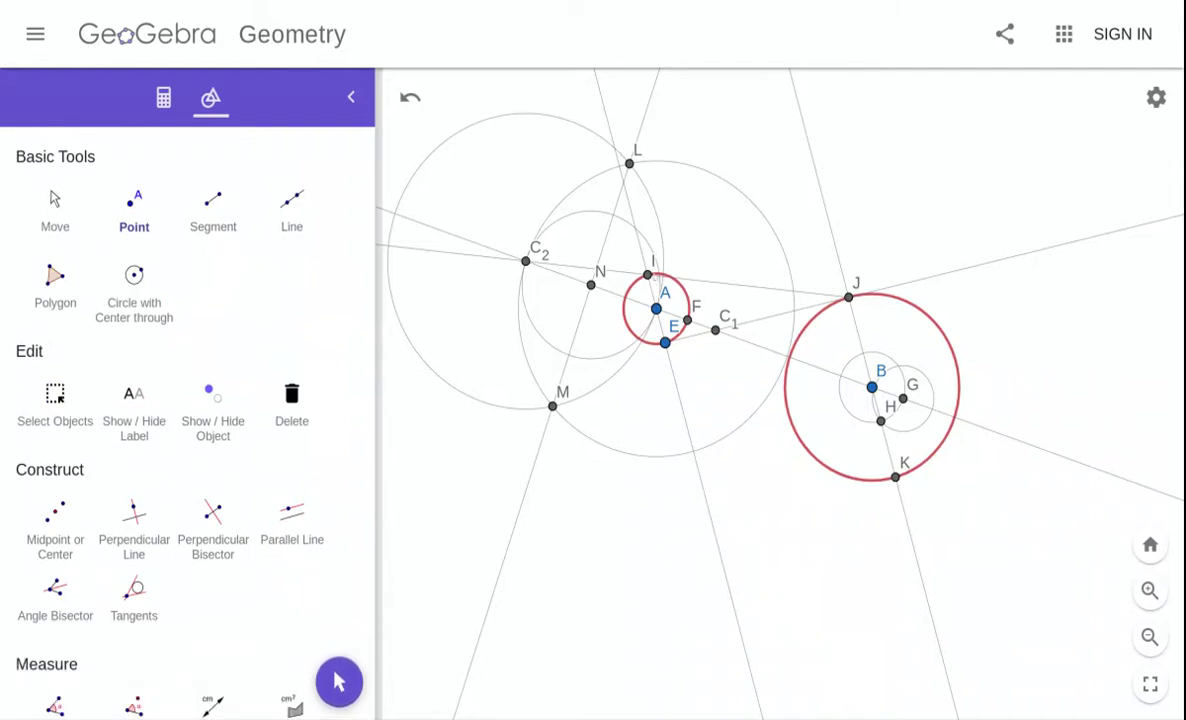
{"action": "right_click", "coordinate": [657, 274]}
{"action": "left_click", "coordinate": [610, 256]}
{"action": "left_click", "coordinate": [123, 204]}
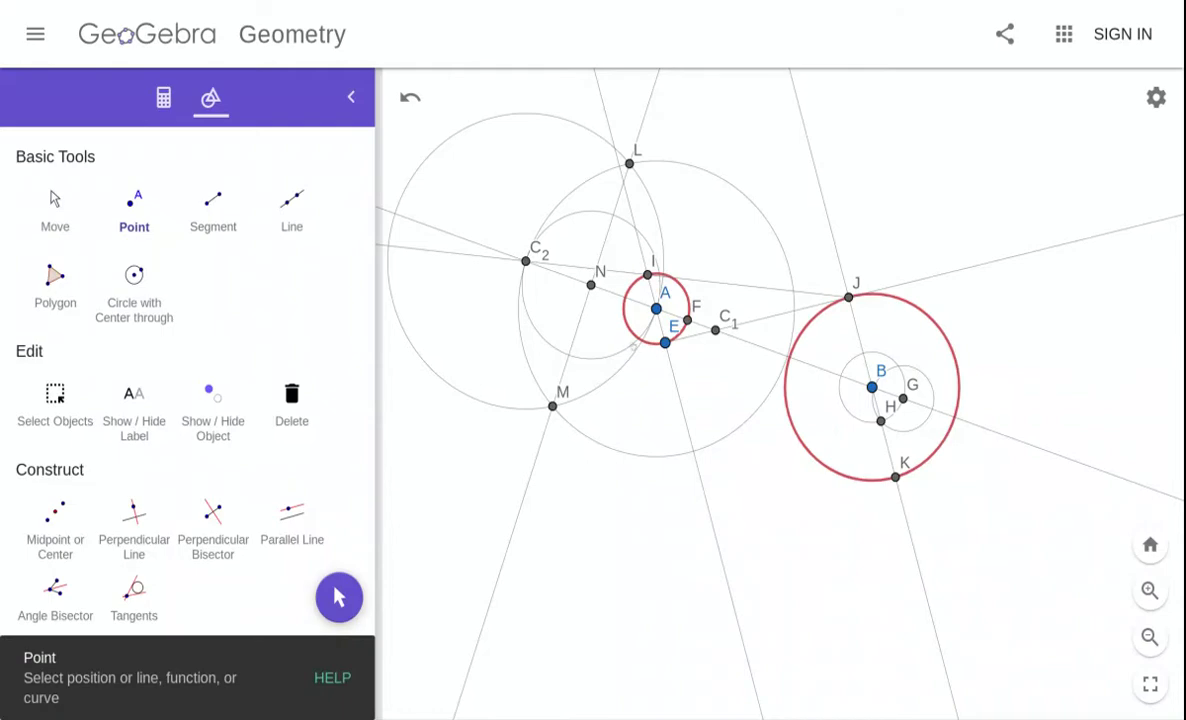
{"action": "left_click", "coordinate": [642, 341]}
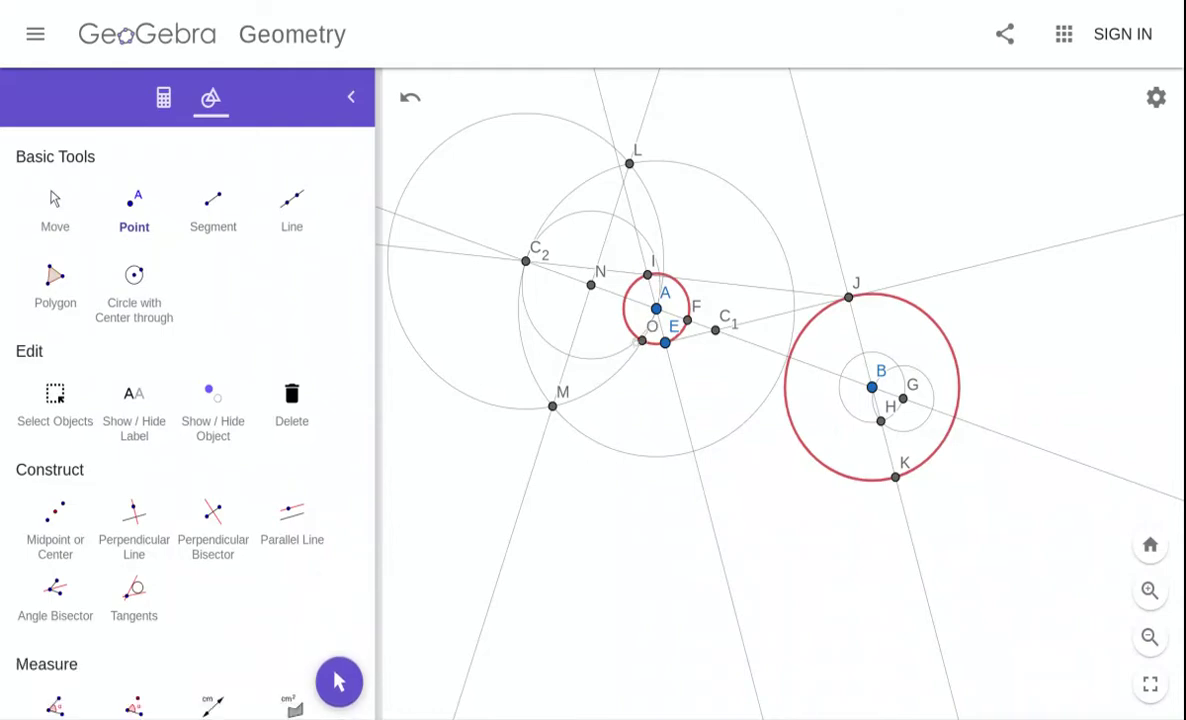
{"action": "key", "text": "ctrl+z"}
{"action": "left_click", "coordinate": [639, 338]}
- Hide the line through C_2, I and J
{"action": "left_click", "coordinate": [58, 205]}
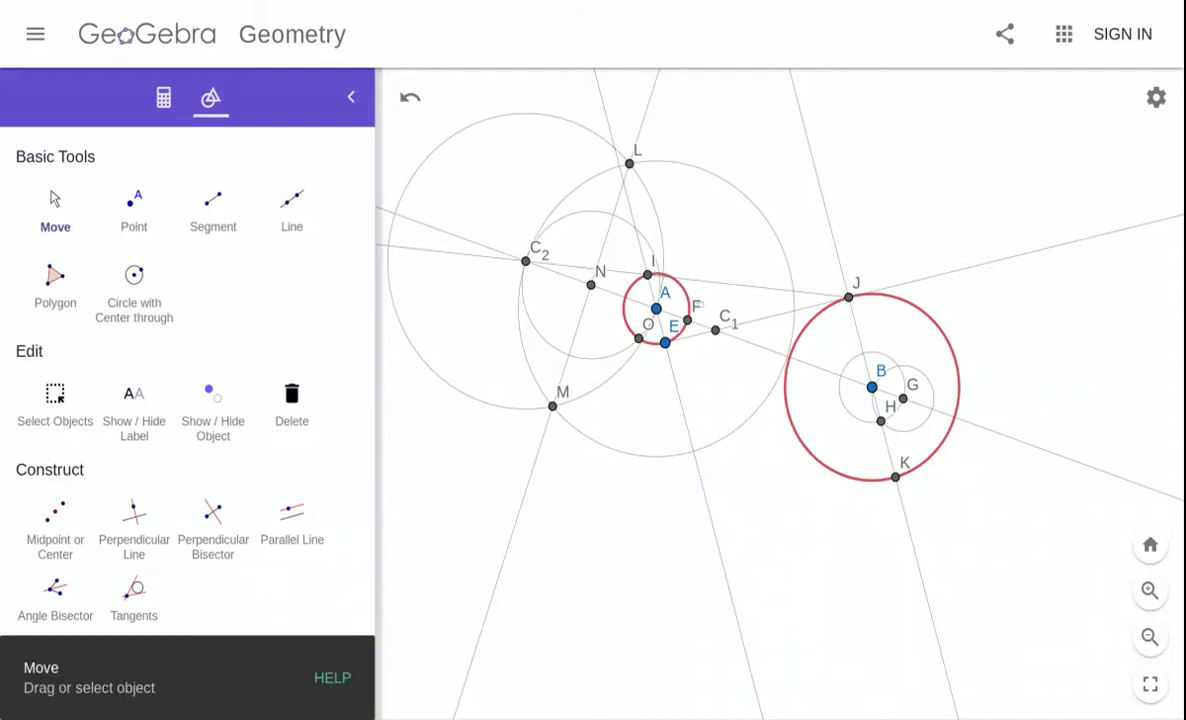
{"action": "left_click", "coordinate": [719, 285]}
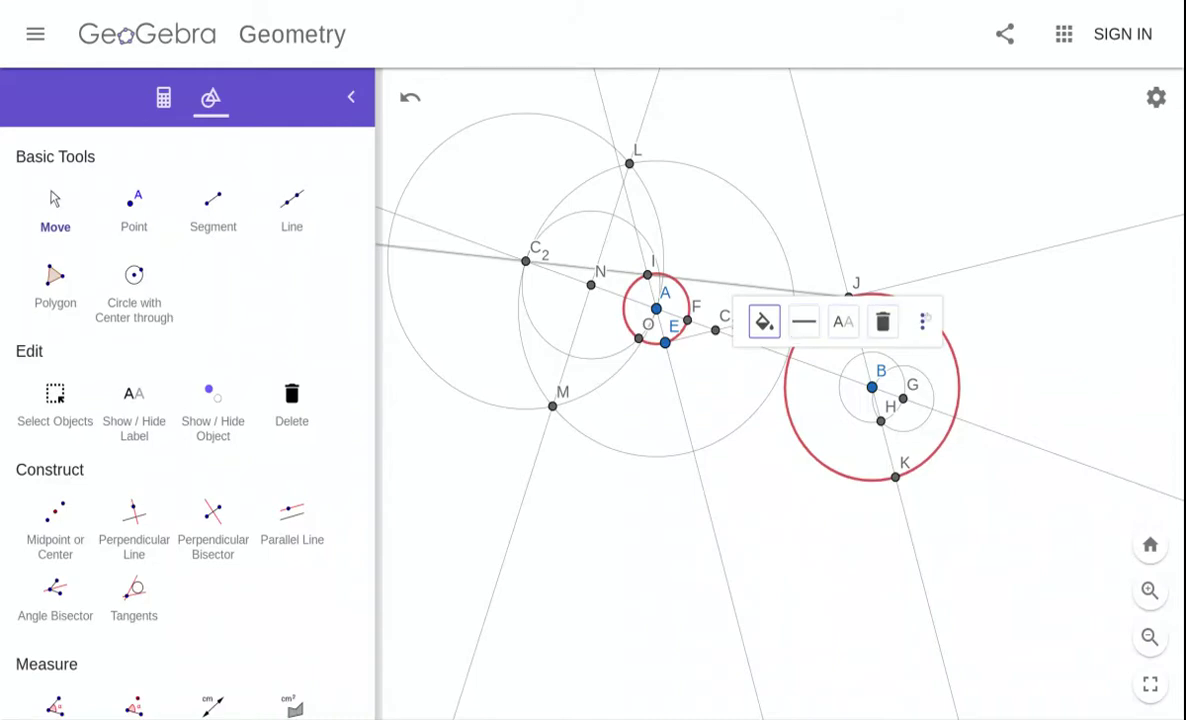
{"action": "left_click", "coordinate": [922, 320]}
{"action": "left_click", "coordinate": [922, 320]}
{"action": "left_click", "coordinate": [922, 320]}
{"action": "left_click", "coordinate": [922, 320]}
{"action": "left_click", "coordinate": [250, 423]}
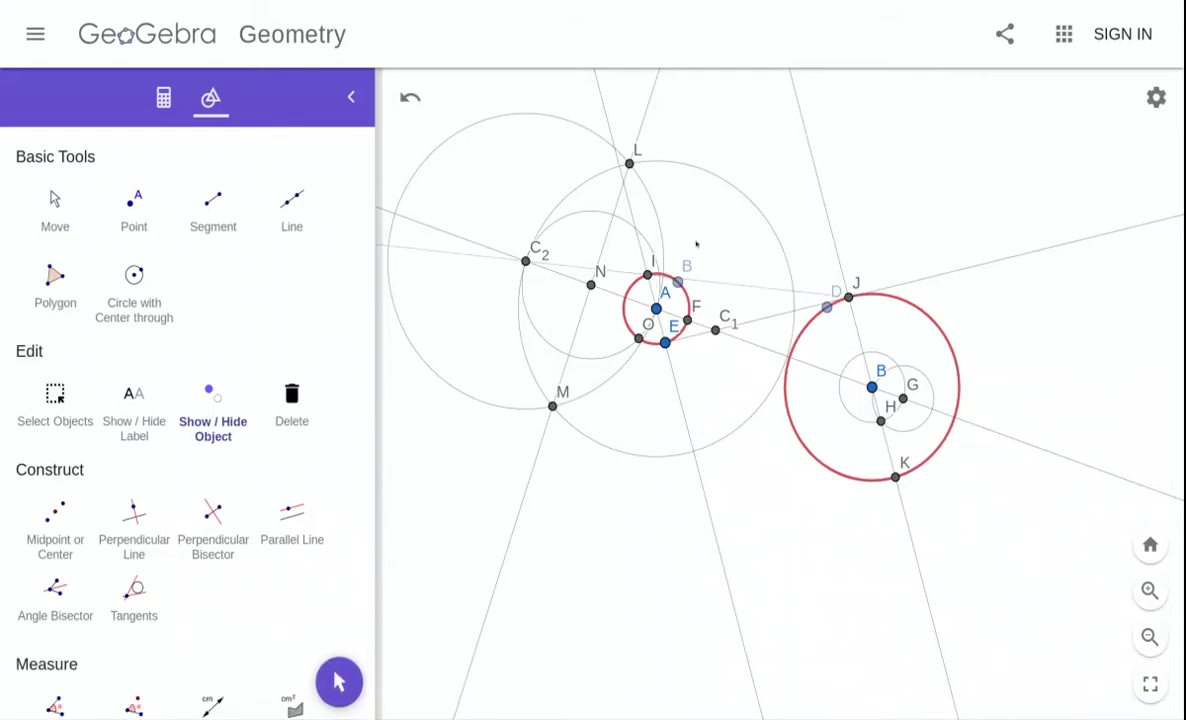
{"action": "left_click", "coordinate": [134, 205]}
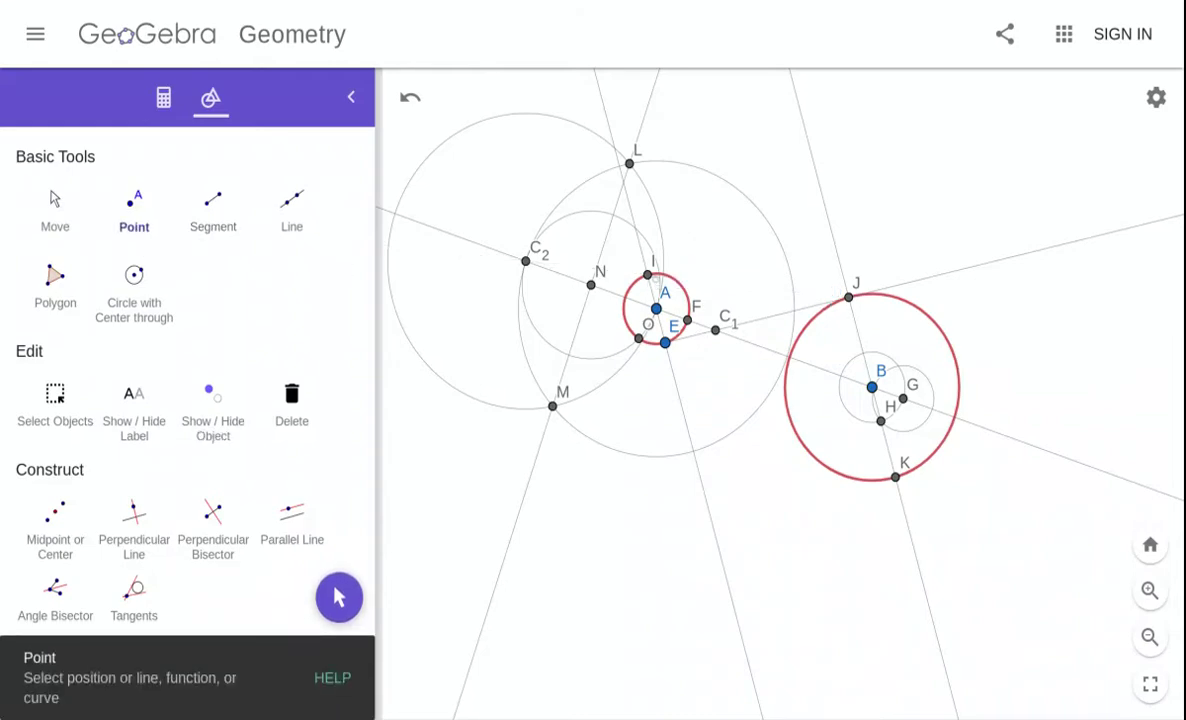
{"action": "double_click", "coordinate": [648, 275]}
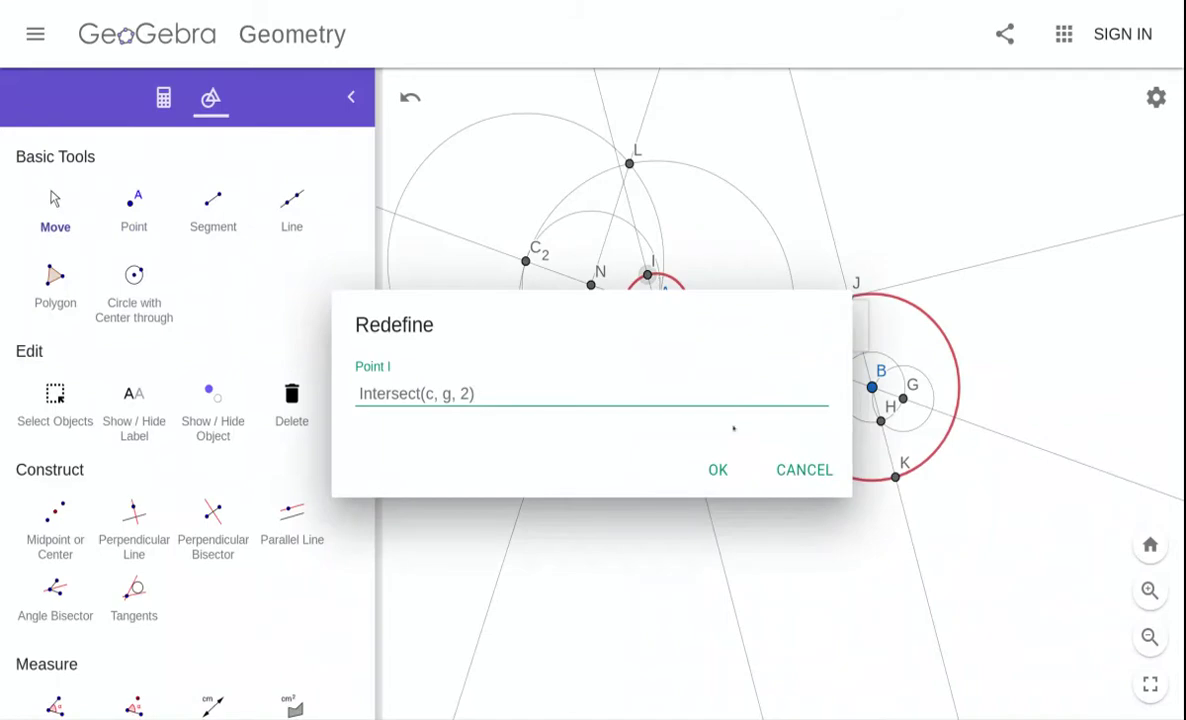
{"action": "left_click", "coordinate": [790, 472]}
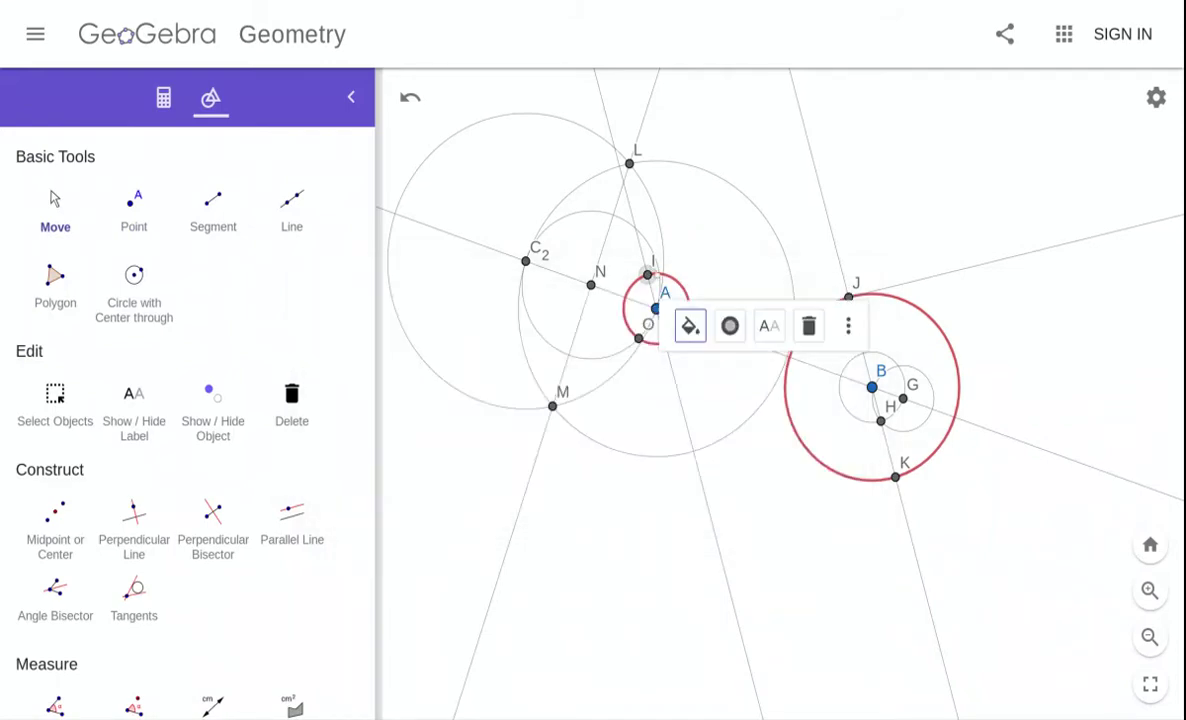
{"action": "left_click", "coordinate": [751, 264]}
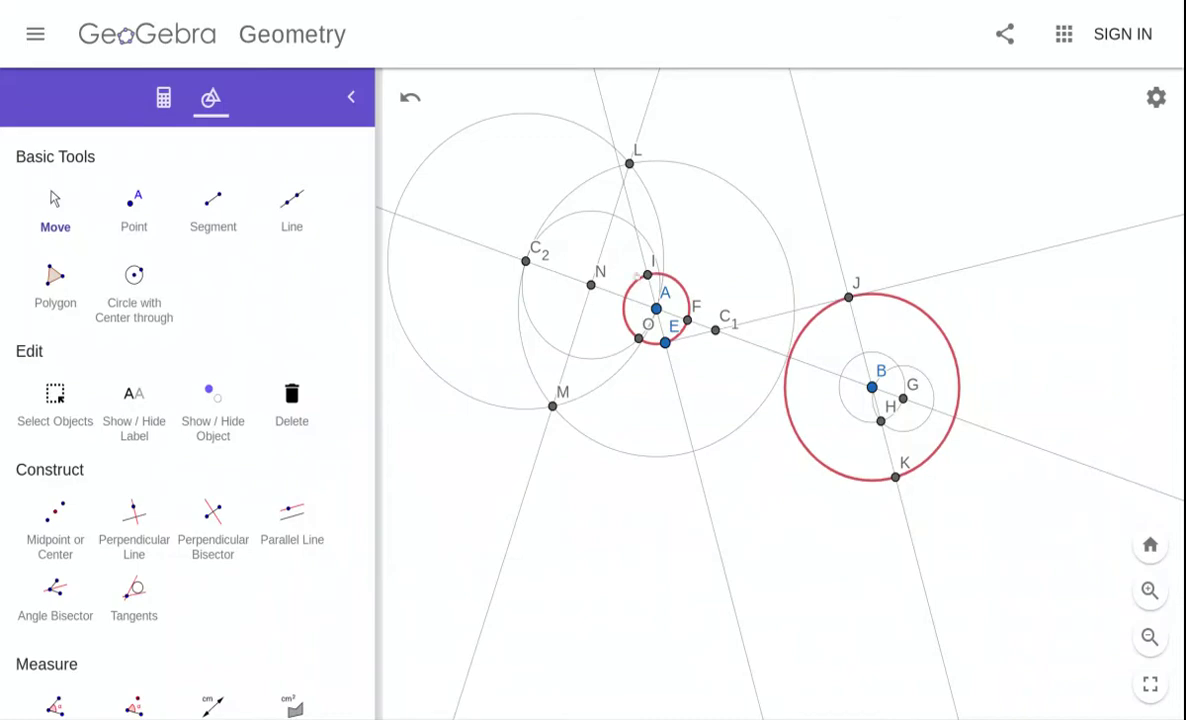
- Hide point I and the line through A and E, and place a point at the upper intersection of the circles centered at A and N
{"action": "left_click", "coordinate": [210, 395]}
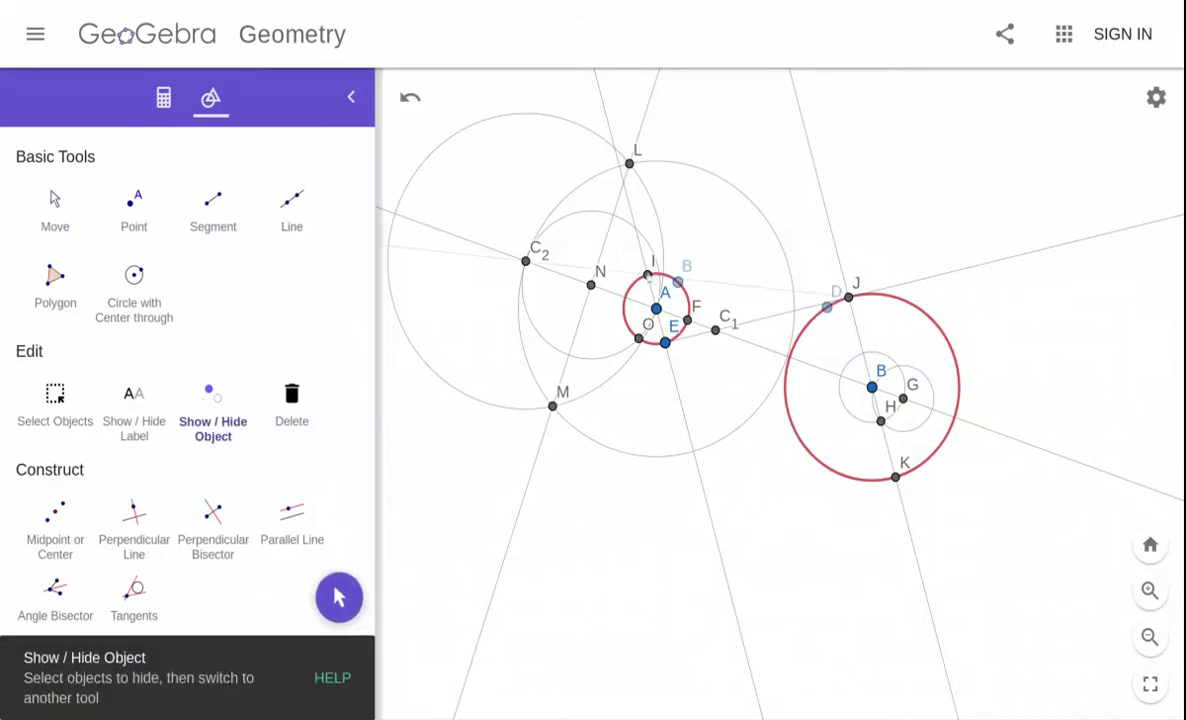
{"action": "left_click", "coordinate": [648, 276]}
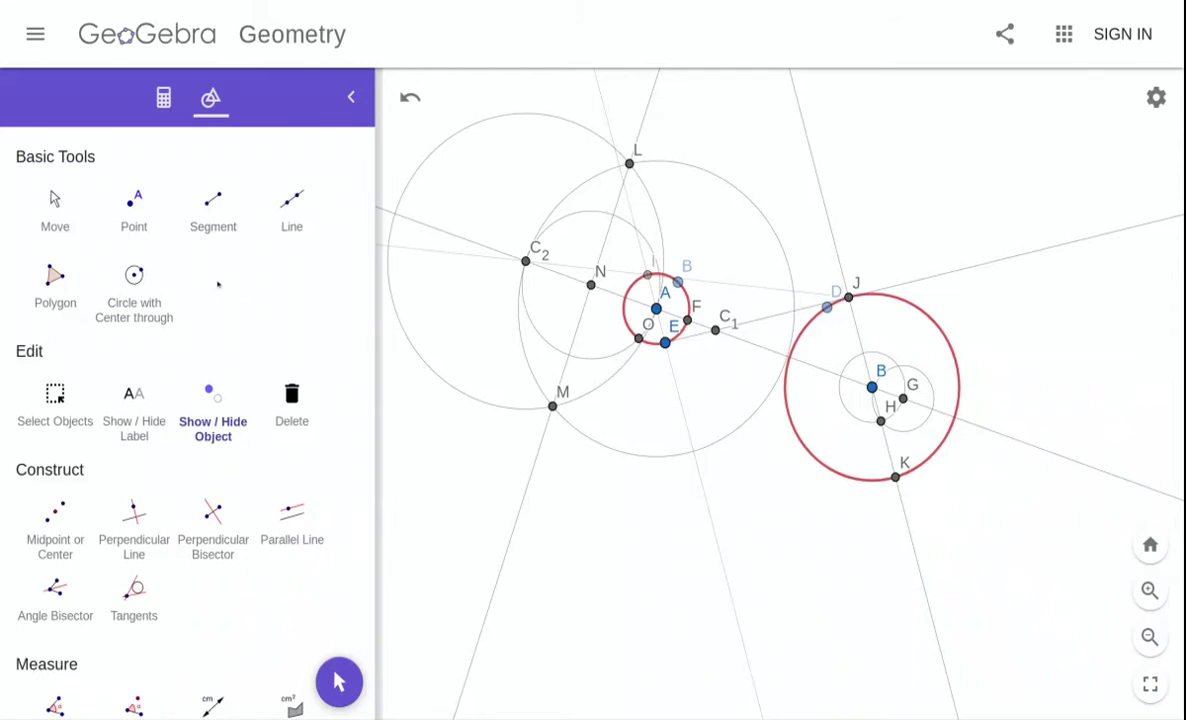
{"action": "left_click", "coordinate": [54, 204]}
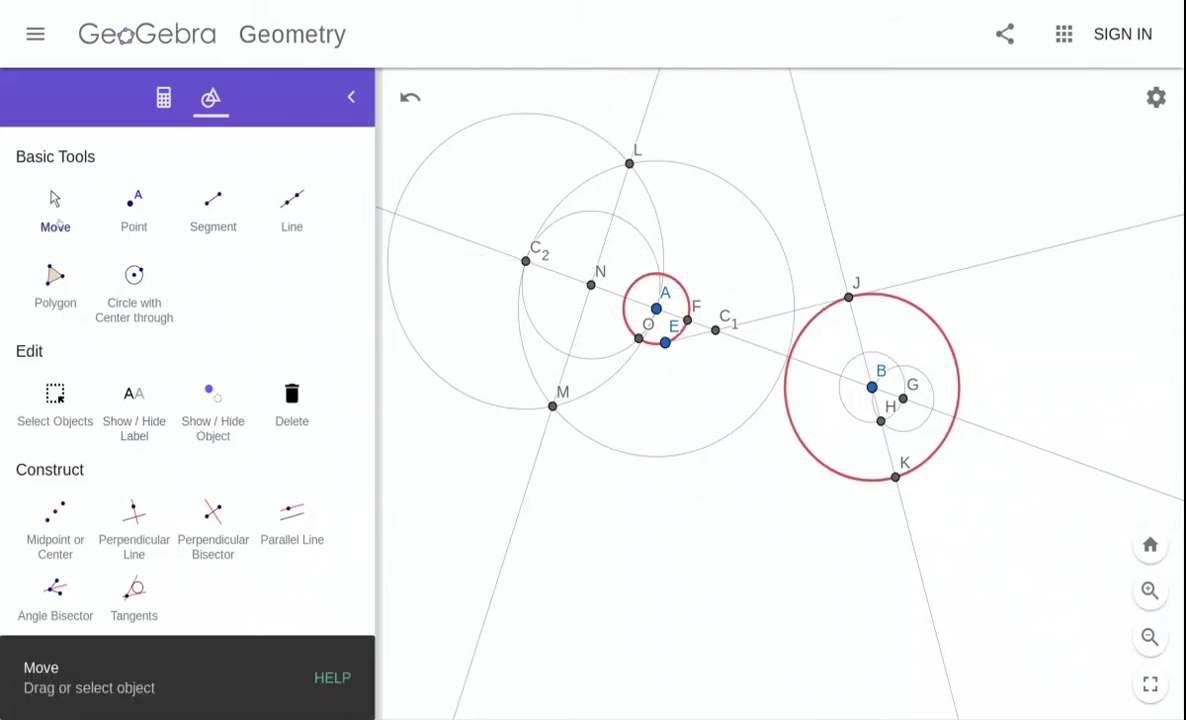
{"action": "left_click", "coordinate": [145, 226]}
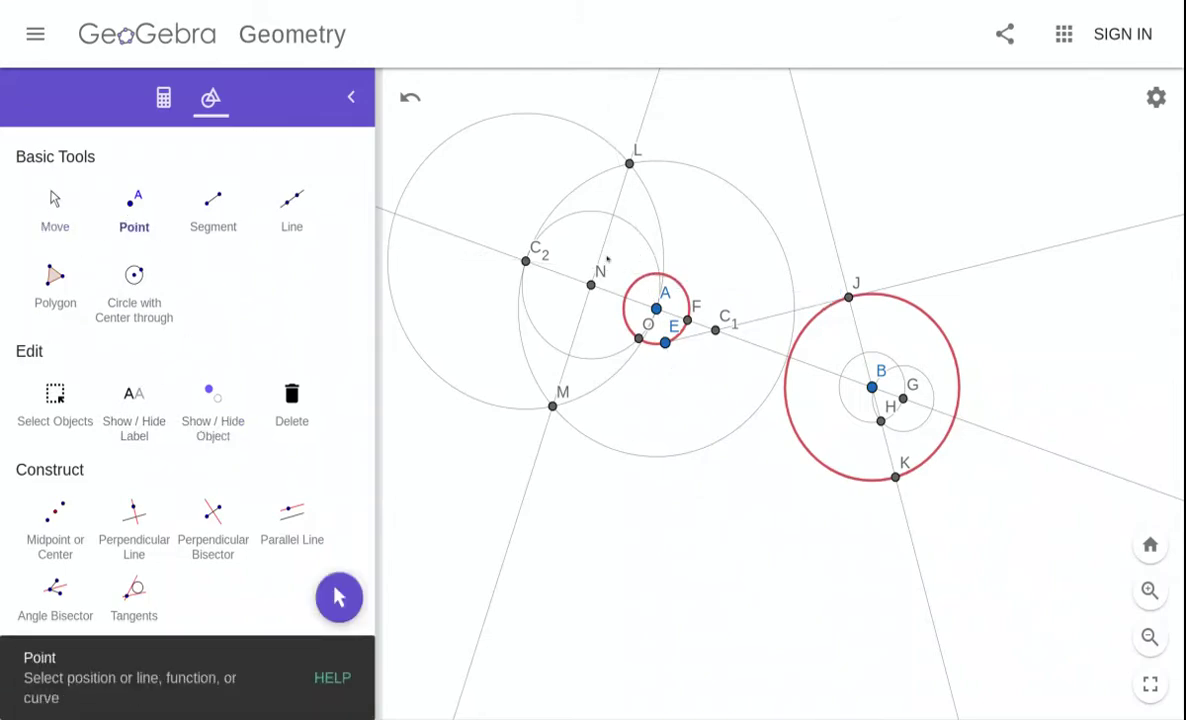
{"action": "left_click", "coordinate": [659, 273]}
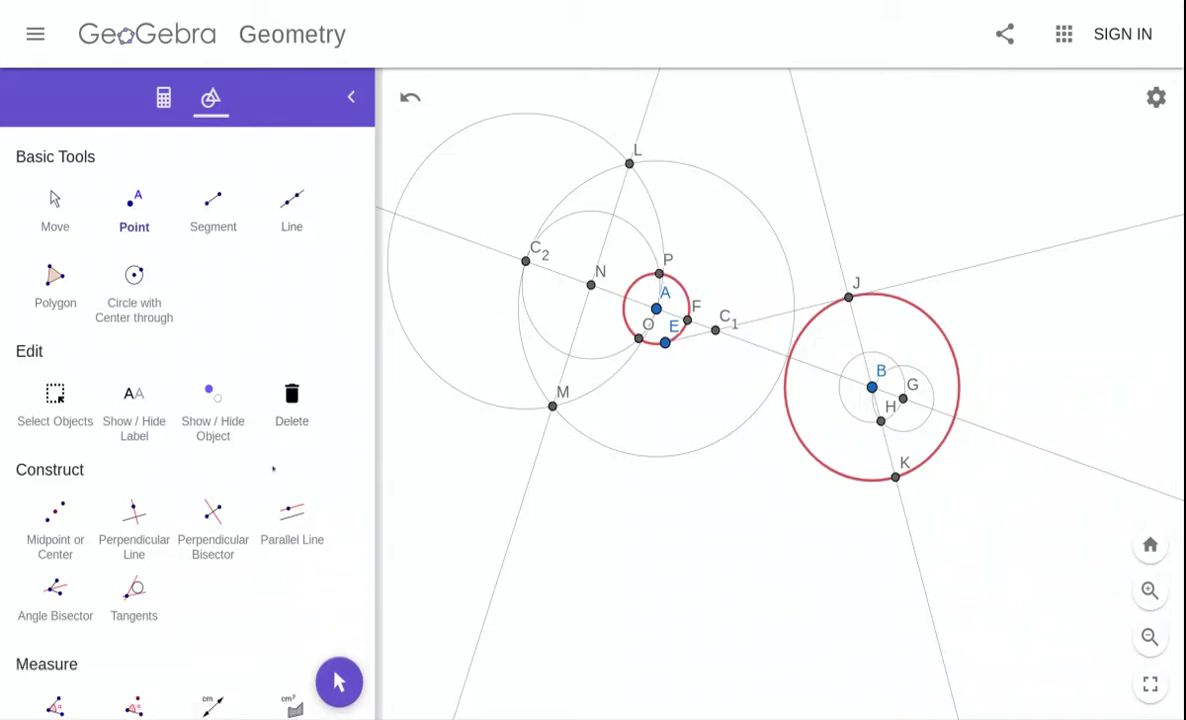
- Draw two rays starting at C_2, one through P and one through O
{"action": "scroll", "coordinate": [269, 588], "scroll_direction": "down", "scroll_amount": 1}
{"action": "scroll", "coordinate": [269, 588], "scroll_direction": "down", "scroll_amount": 1}
{"action": "scroll", "coordinate": [269, 588], "scroll_direction": "down", "scroll_amount": 3}
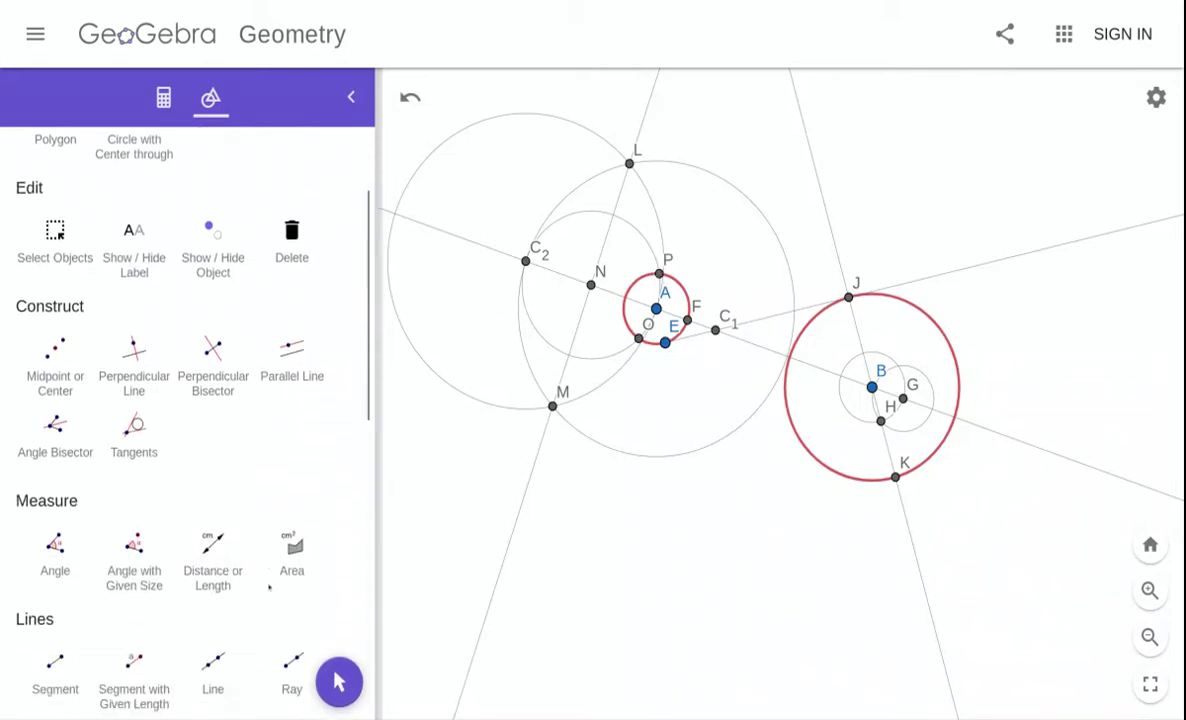
{"action": "left_click", "coordinate": [288, 530]}
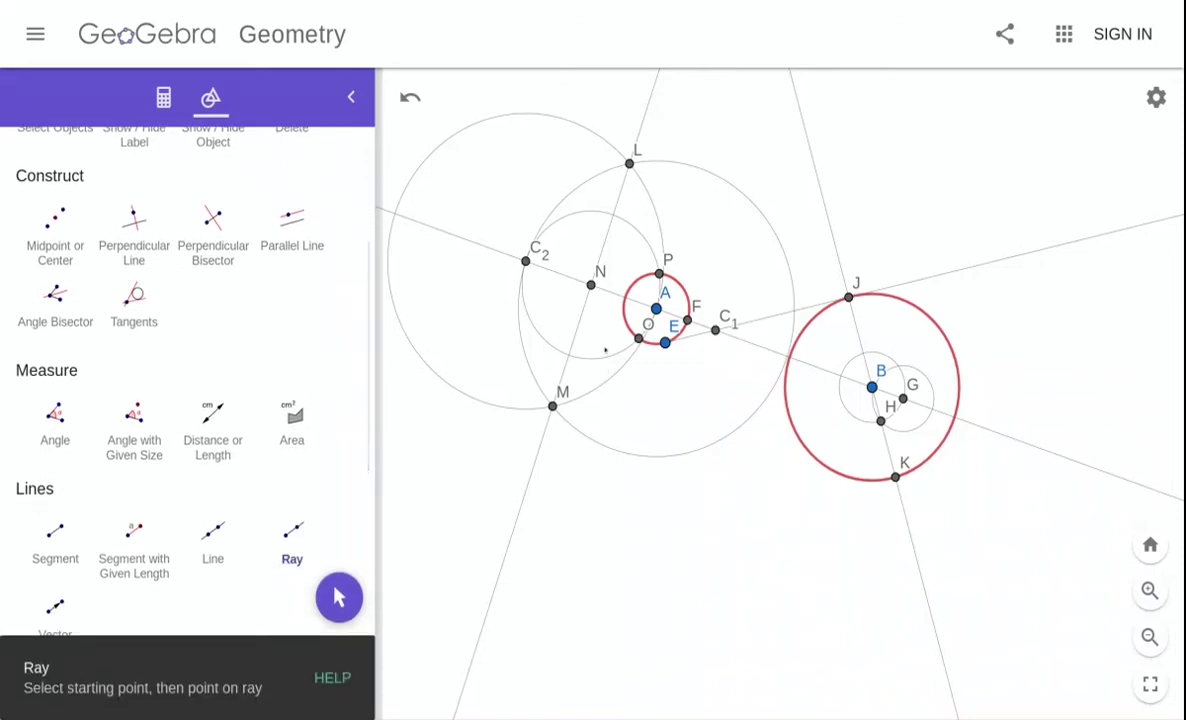
{"action": "left_click", "coordinate": [525, 261]}
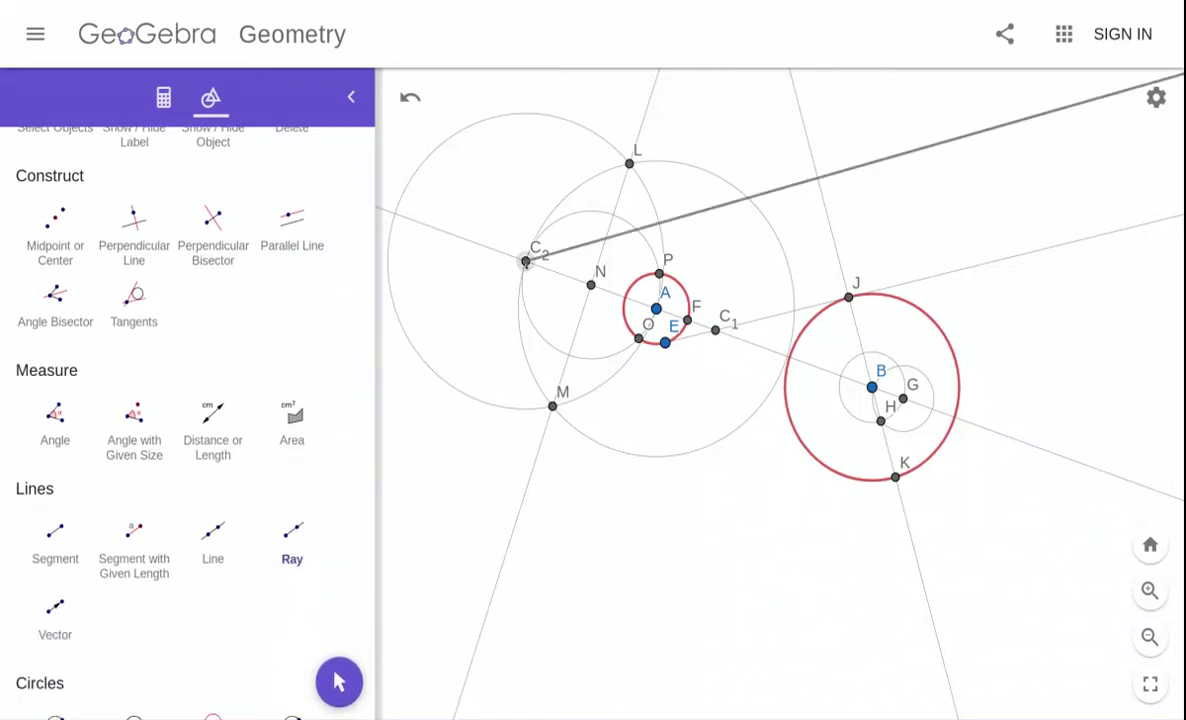
{"action": "left_click", "coordinate": [659, 275]}
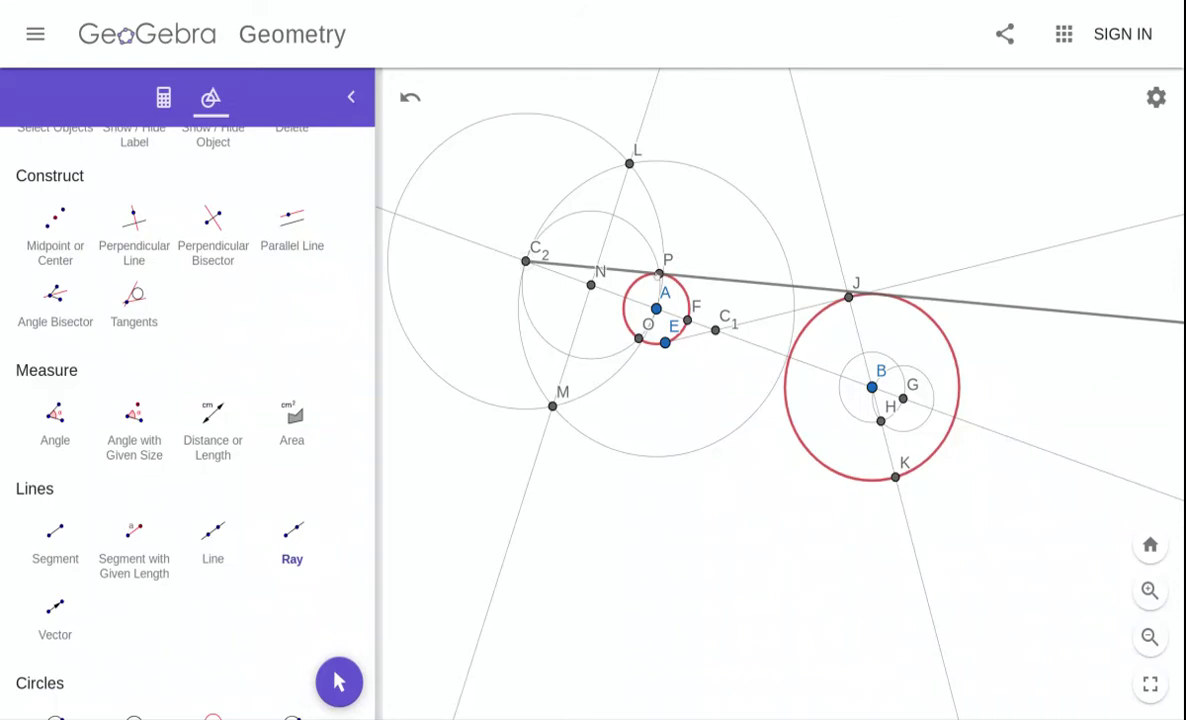
{"action": "left_click", "coordinate": [525, 261]}
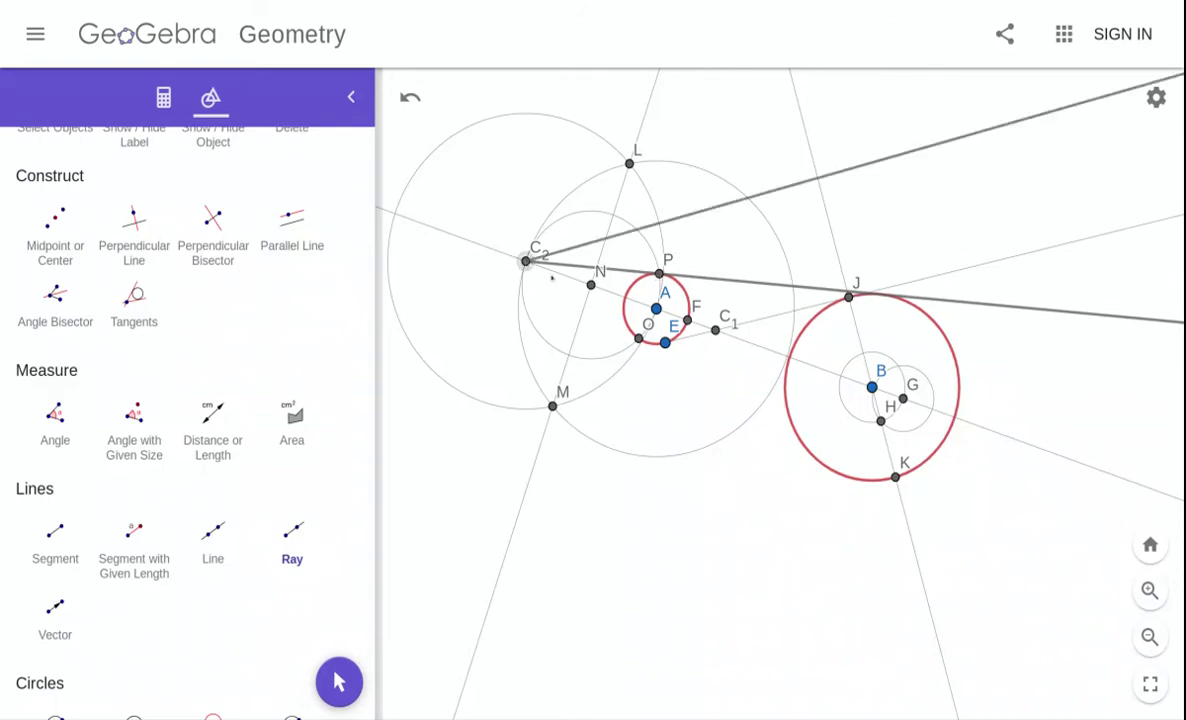
{"action": "left_click", "coordinate": [638, 339]}
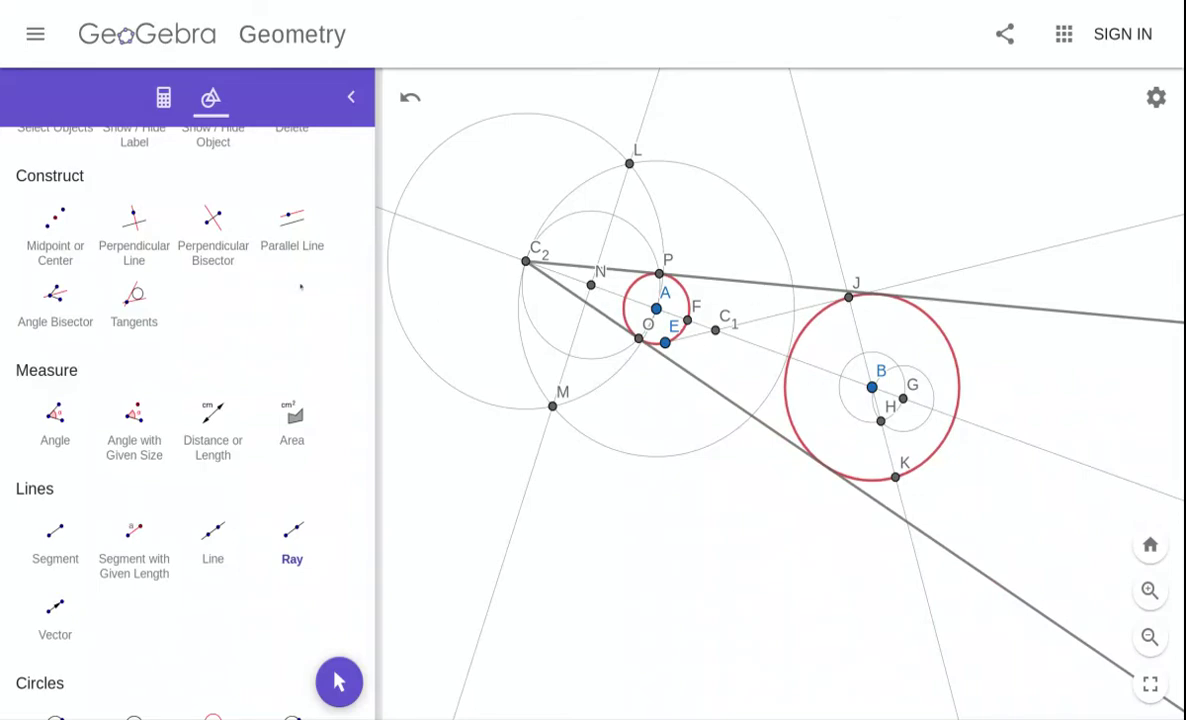
- Color the rays C_2P and C_2O blue
{"action": "scroll", "coordinate": [300, 287], "scroll_direction": "up", "scroll_amount": 3}
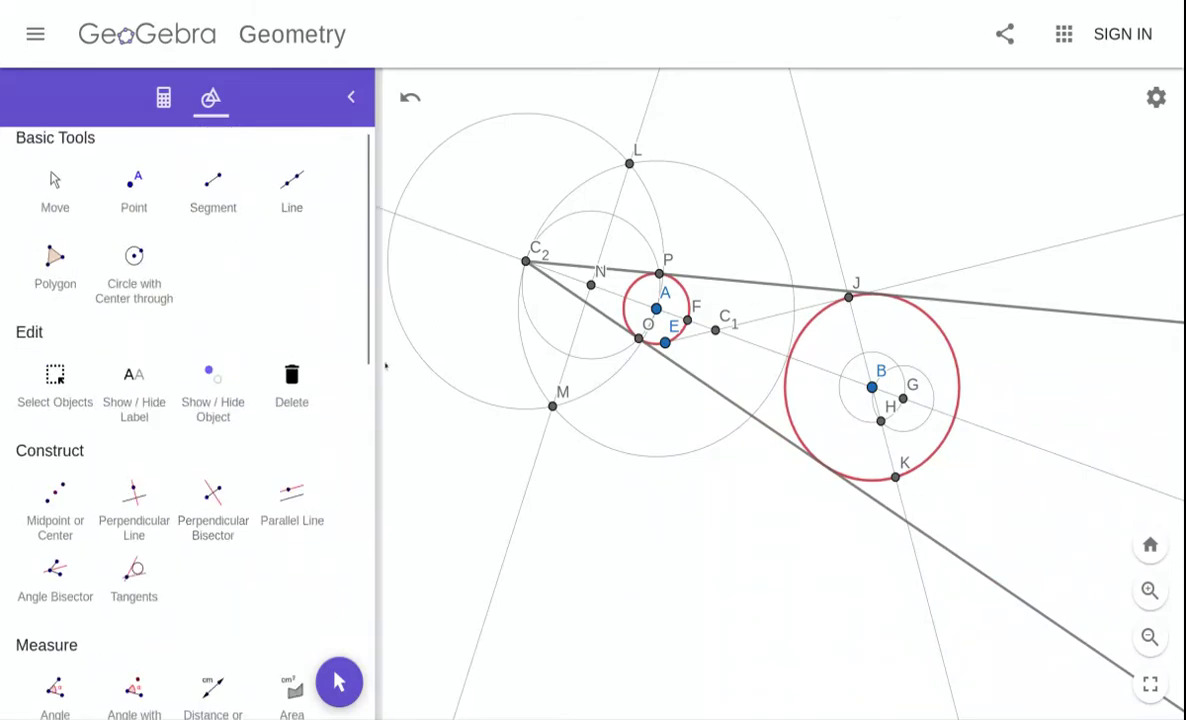
{"action": "scroll", "coordinate": [290, 262], "scroll_direction": "up", "scroll_amount": 1}
{"action": "left_click", "coordinate": [55, 200]}
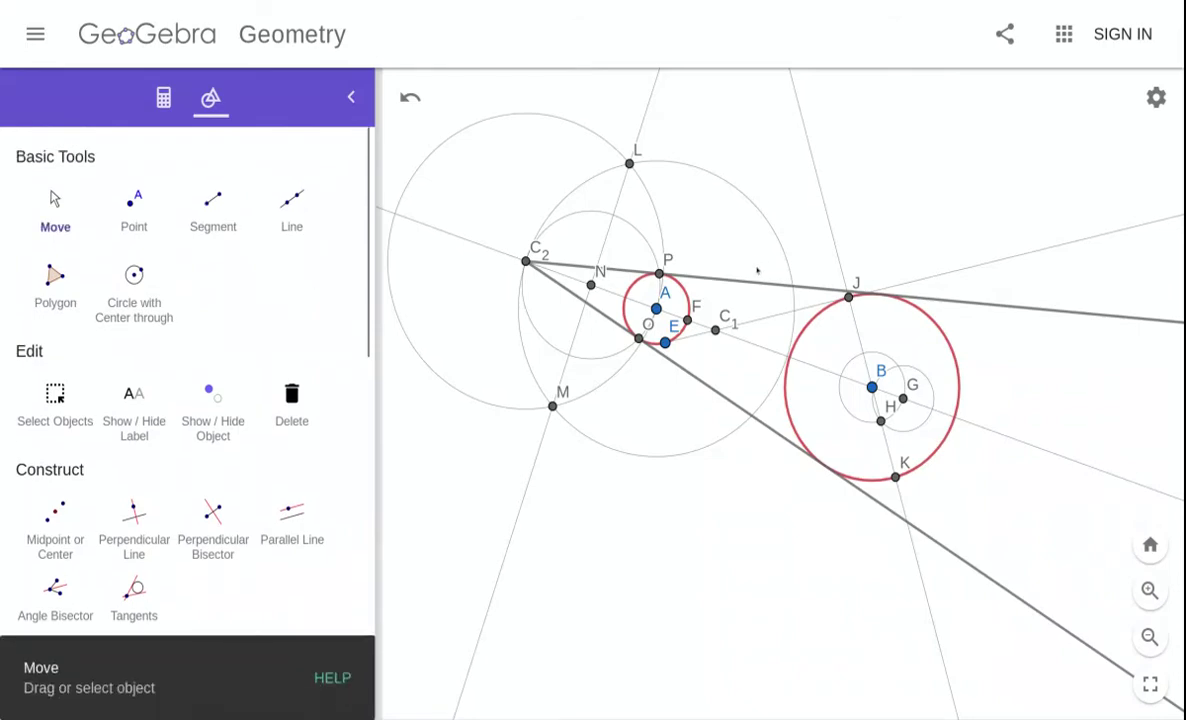
{"action": "left_click", "coordinate": [695, 277]}
{"action": "left_click", "coordinate": [832, 319]}
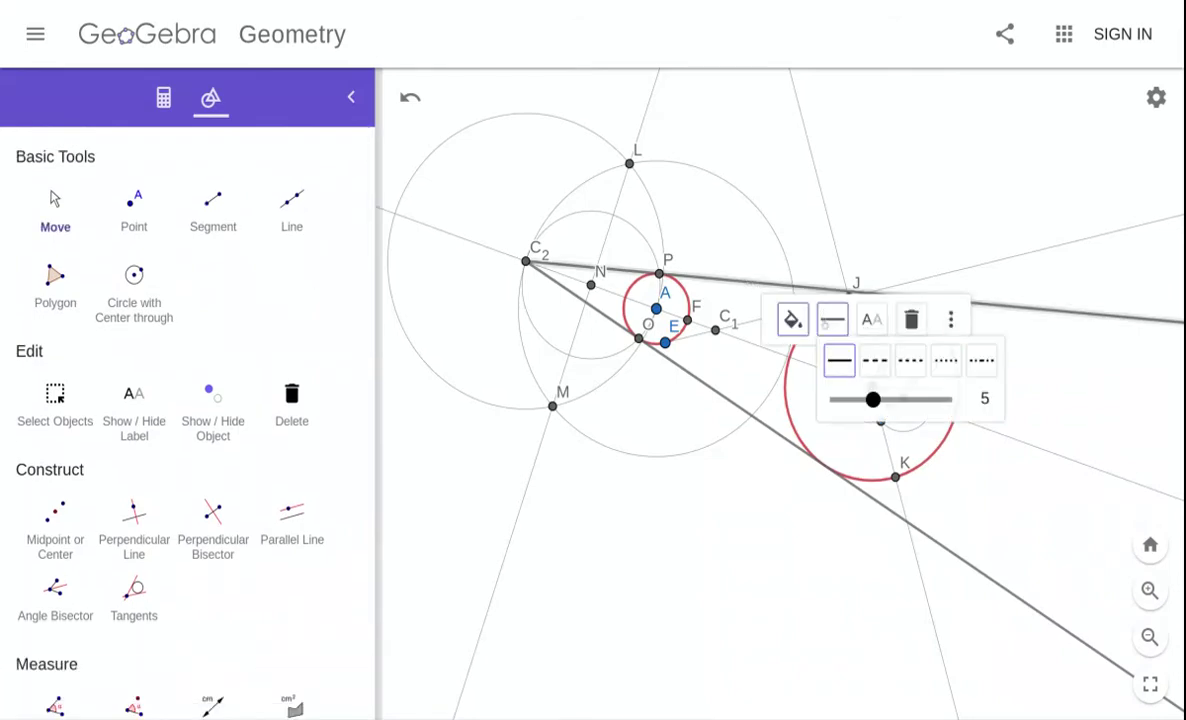
{"action": "left_click", "coordinate": [792, 319]}
{"action": "left_click", "coordinate": [835, 359]}
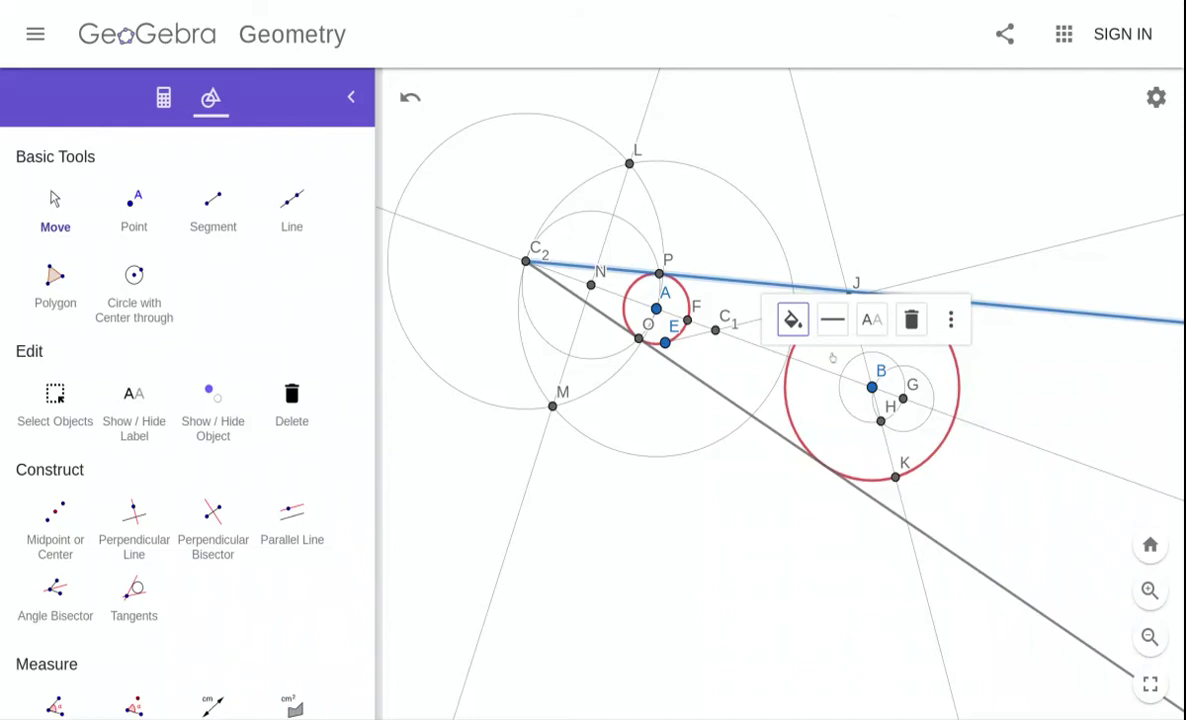
{"action": "left_click", "coordinate": [745, 405]}
{"action": "left_click", "coordinate": [819, 443]}
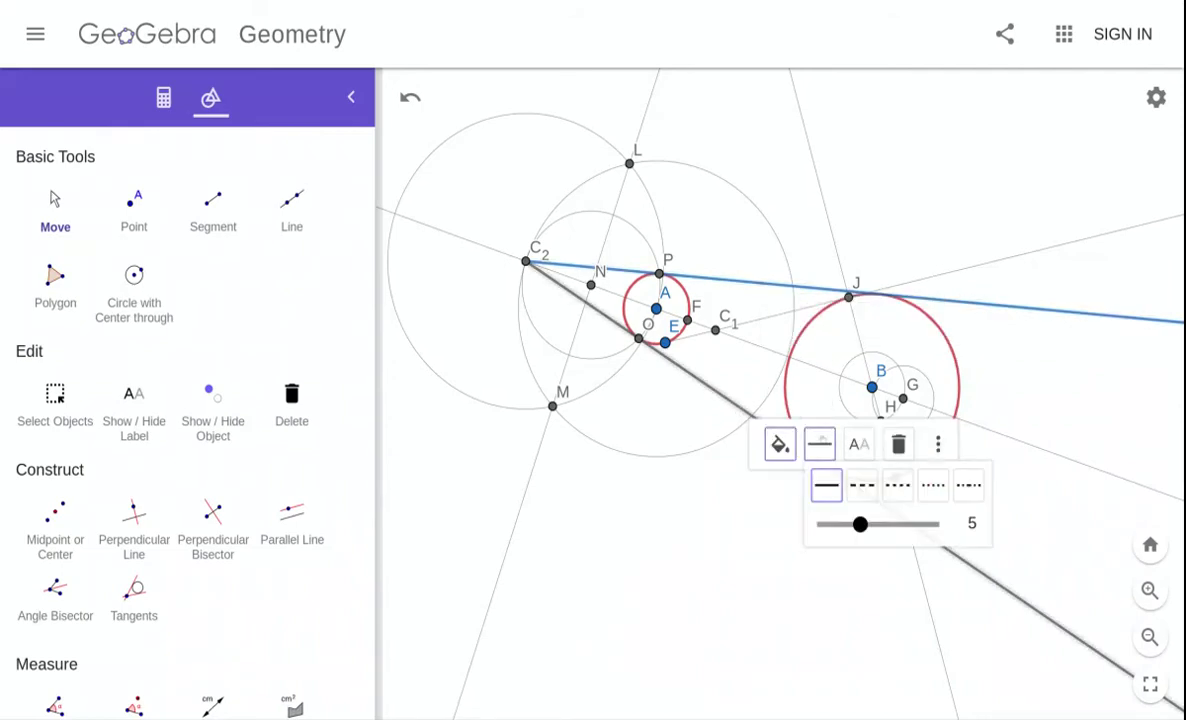
{"action": "left_click", "coordinate": [779, 444]}
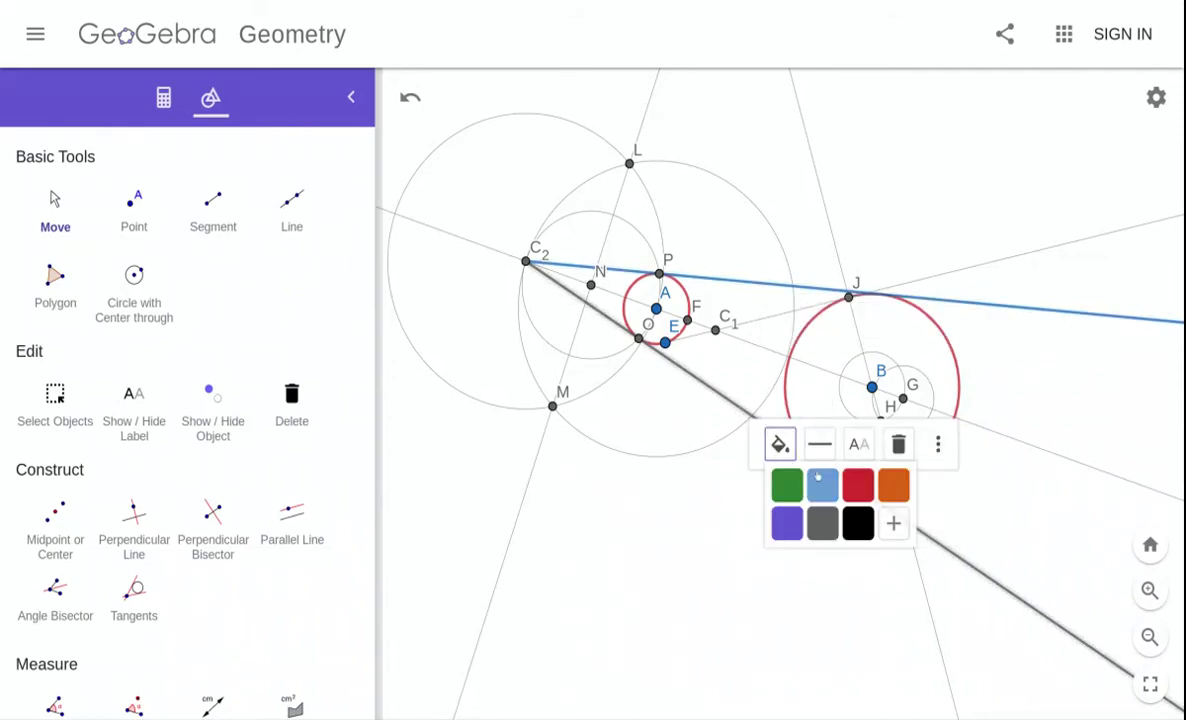
{"action": "left_click", "coordinate": [823, 483]}
{"action": "left_click", "coordinate": [777, 538]}
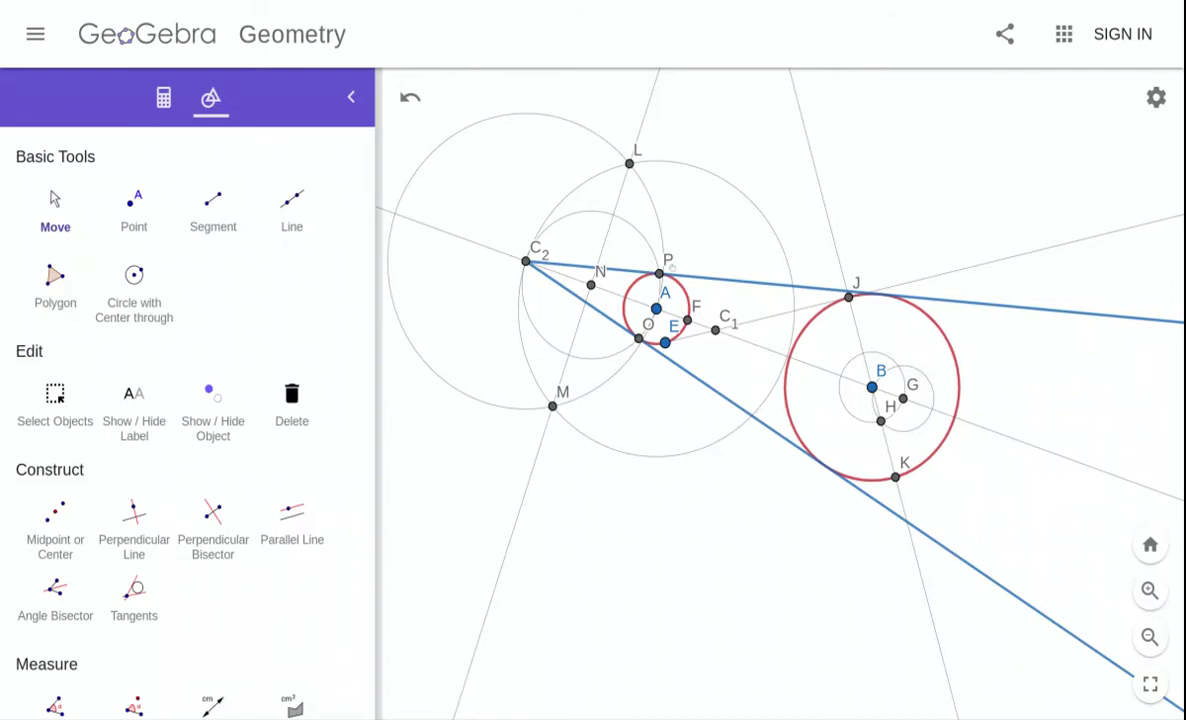
- Draw two compass circles with radius BC_1, one centered at B and the other at C_1
{"action": "scroll", "coordinate": [222, 635], "scroll_direction": "down", "scroll_amount": 4}
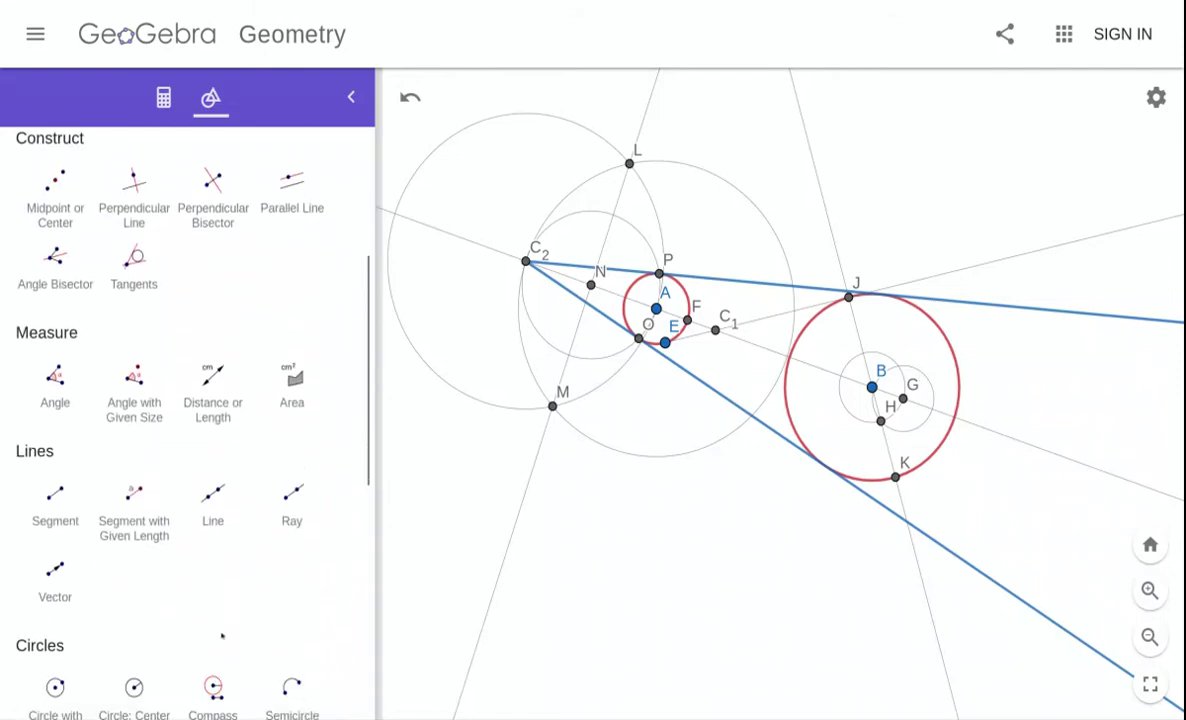
{"action": "left_click", "coordinate": [213, 650]}
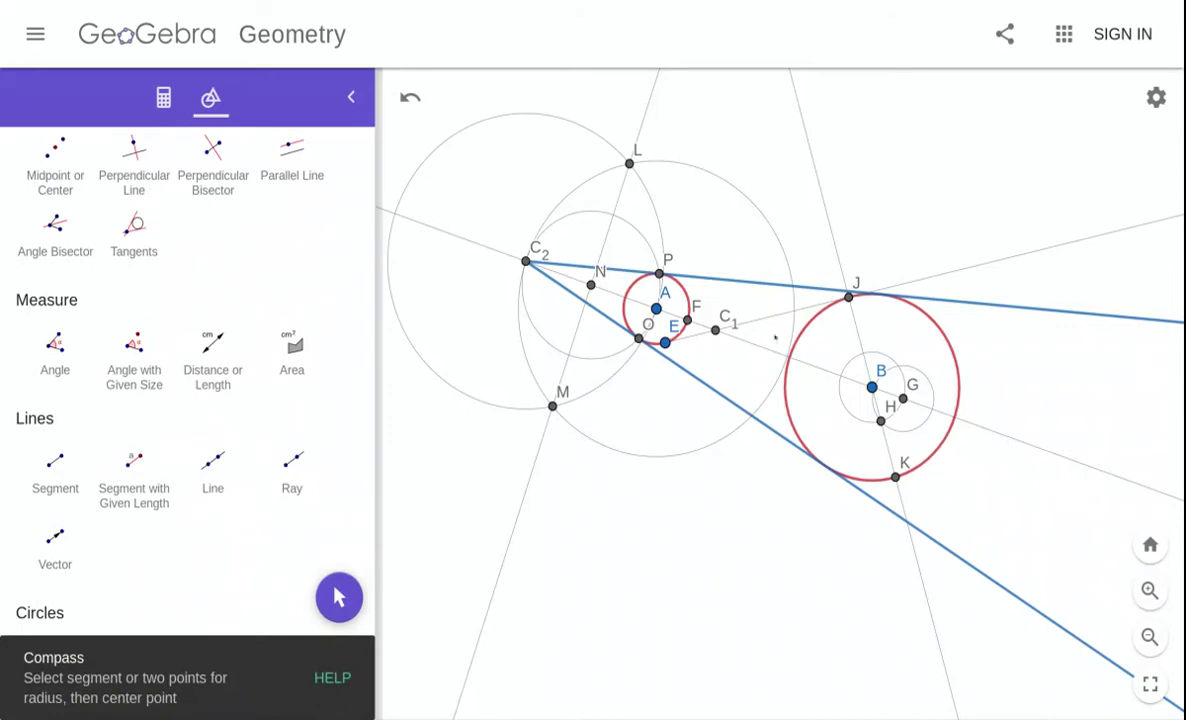
{"action": "left_click", "coordinate": [715, 330]}
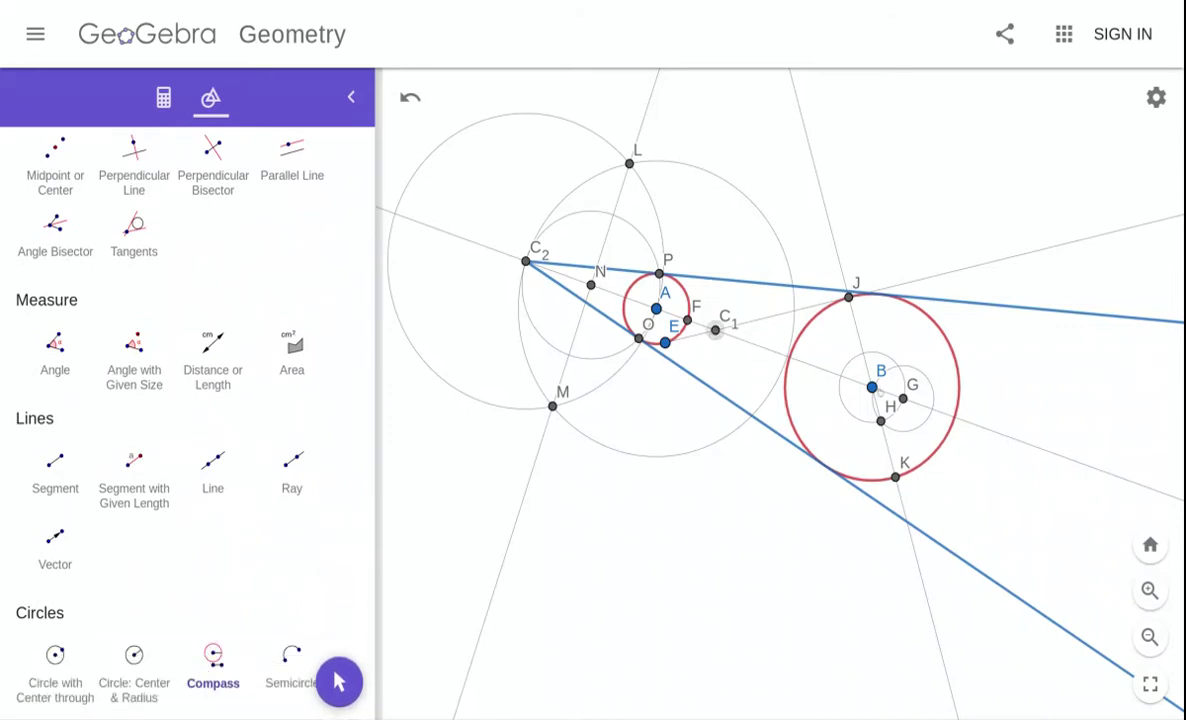
{"action": "left_click", "coordinate": [872, 387]}
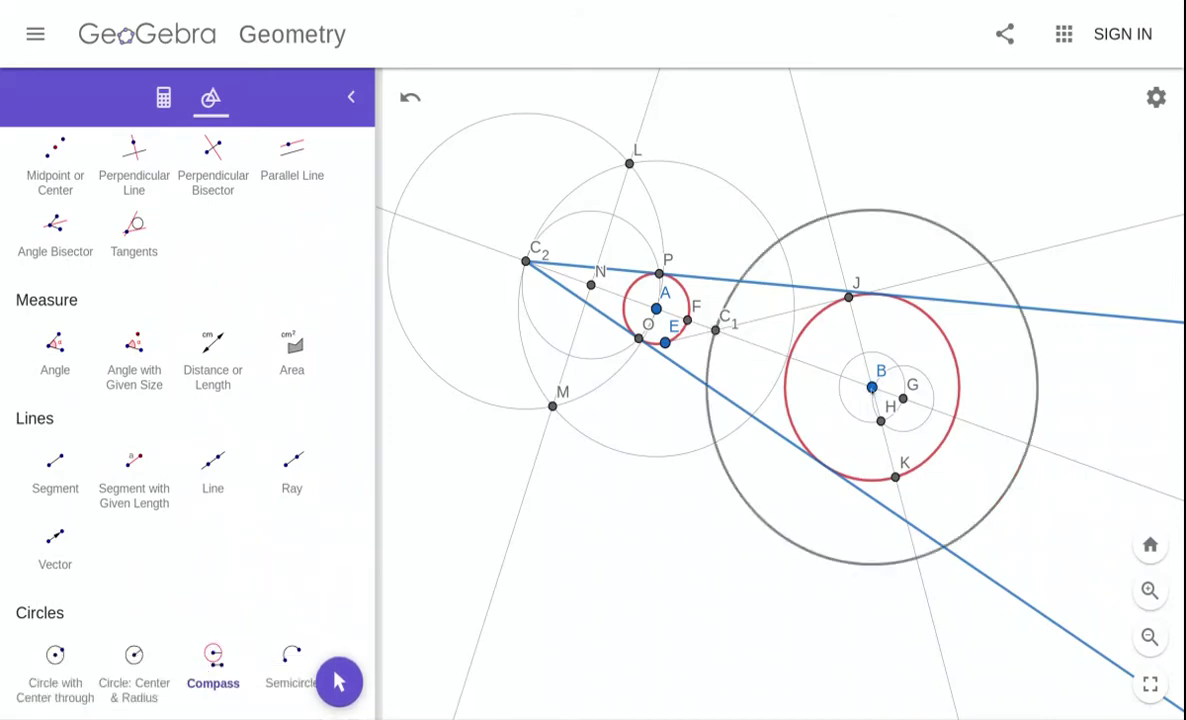
{"action": "left_click", "coordinate": [872, 388]}
{"action": "left_click", "coordinate": [715, 330]}
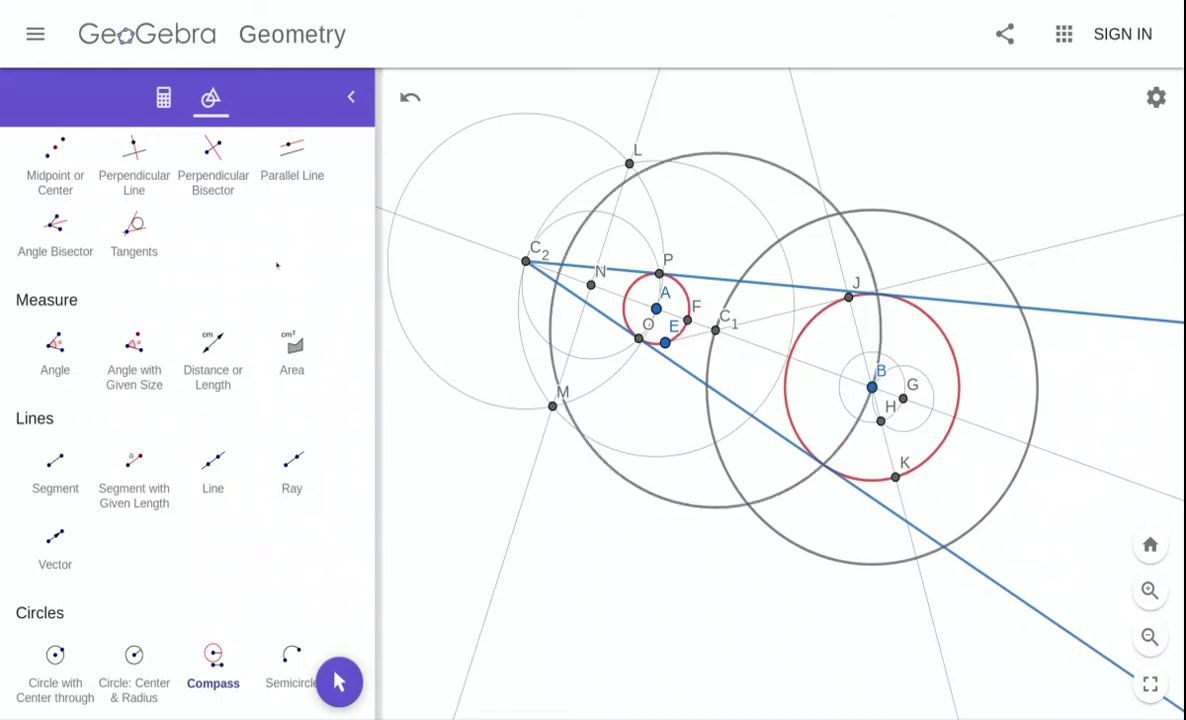
- Draw a line through the two intersections of the large circles centered at B and C_1
{"action": "scroll", "coordinate": [244, 397], "scroll_direction": "down", "scroll_amount": 1}
{"action": "left_click", "coordinate": [212, 452]}
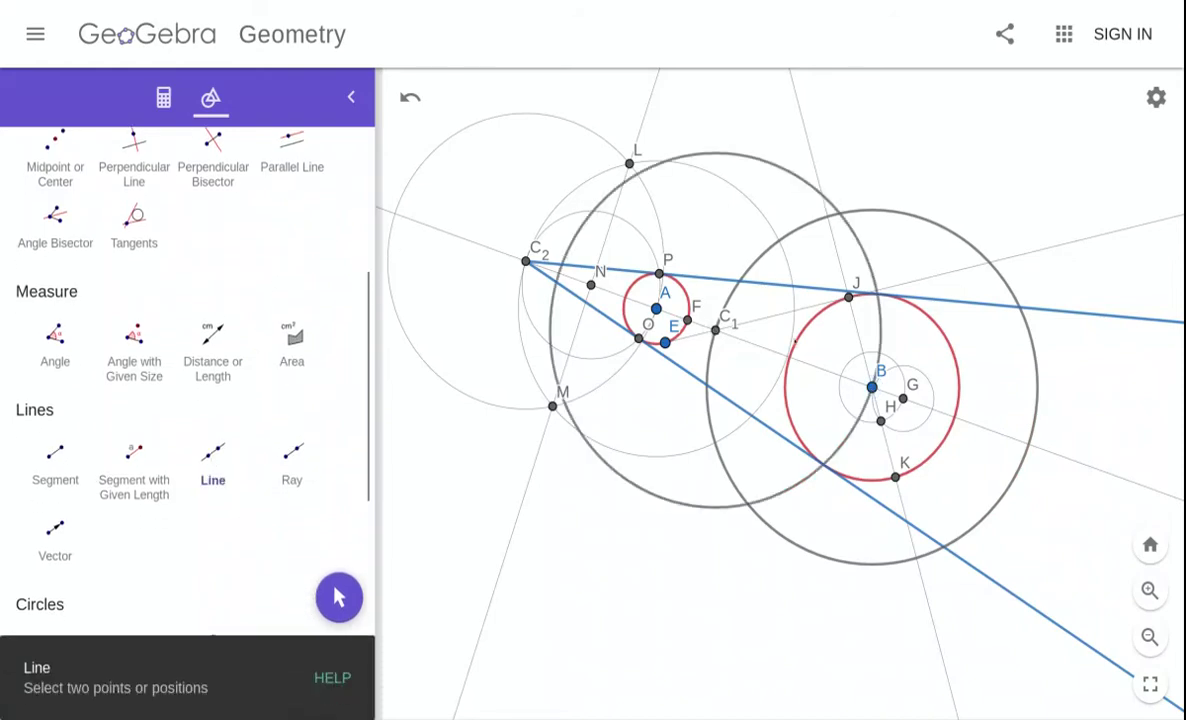
{"action": "left_click", "coordinate": [840, 213]}
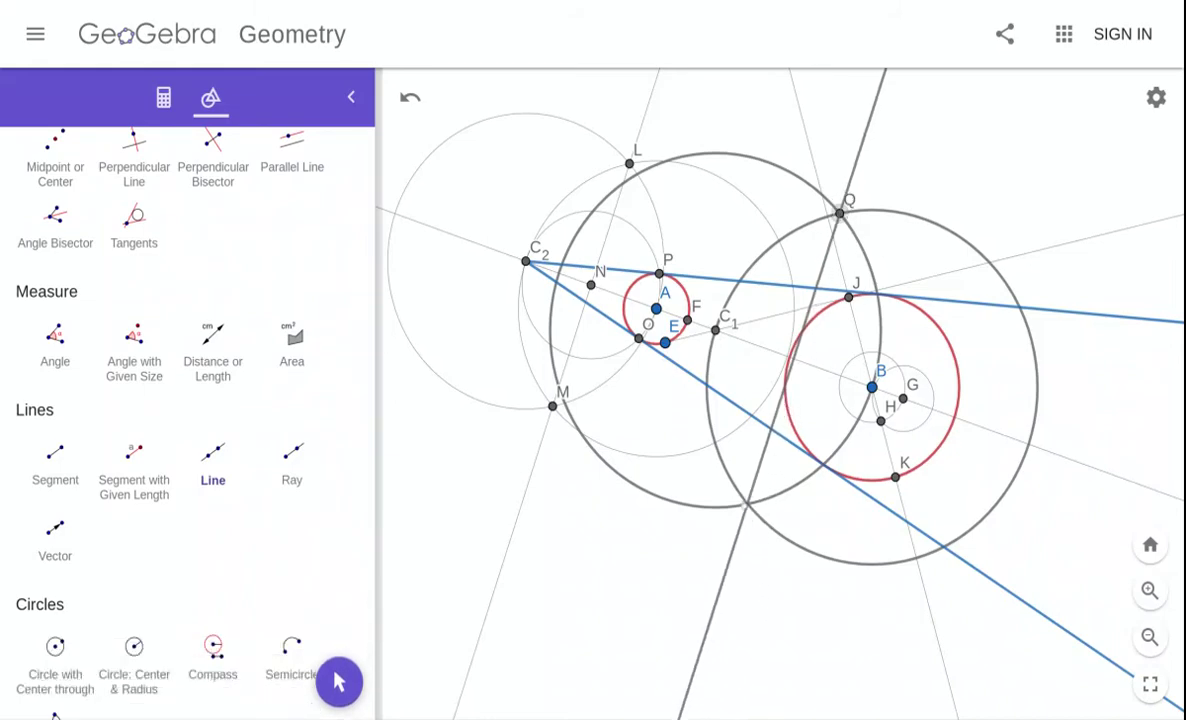
{"action": "left_click", "coordinate": [748, 503]}
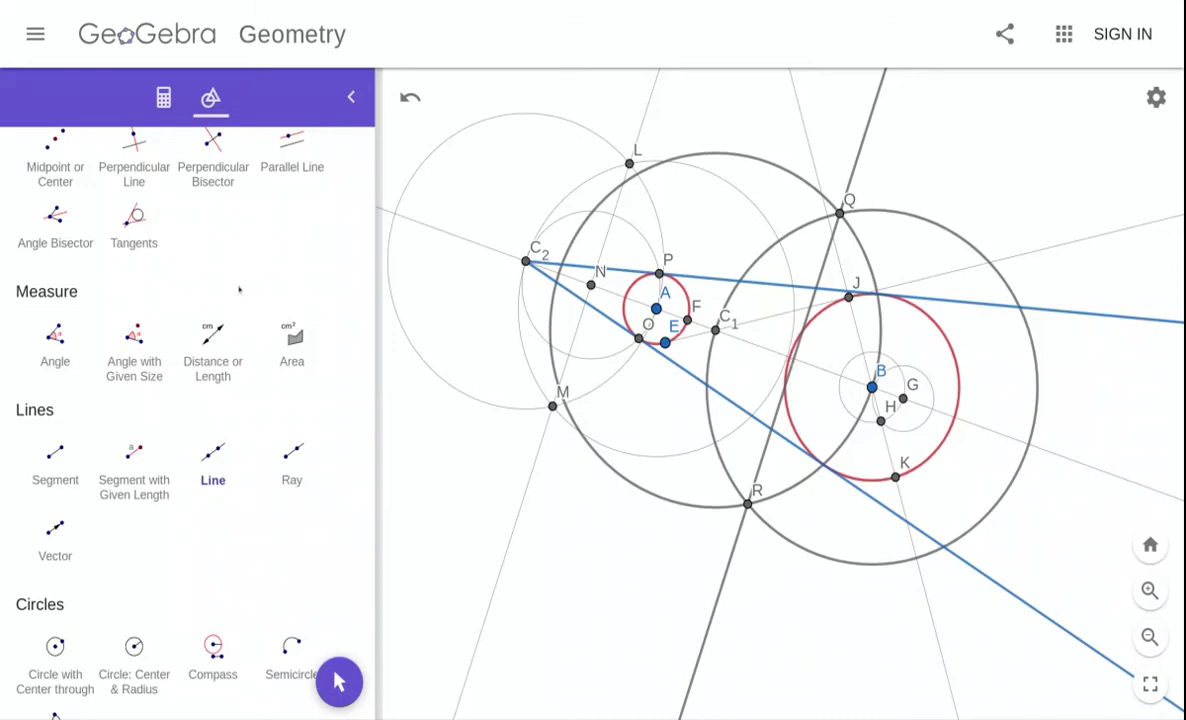
- Place a point where line QR crosses the line through A and B
{"action": "scroll", "coordinate": [223, 296], "scroll_direction": "up", "scroll_amount": 4}
{"action": "left_click", "coordinate": [134, 205]}
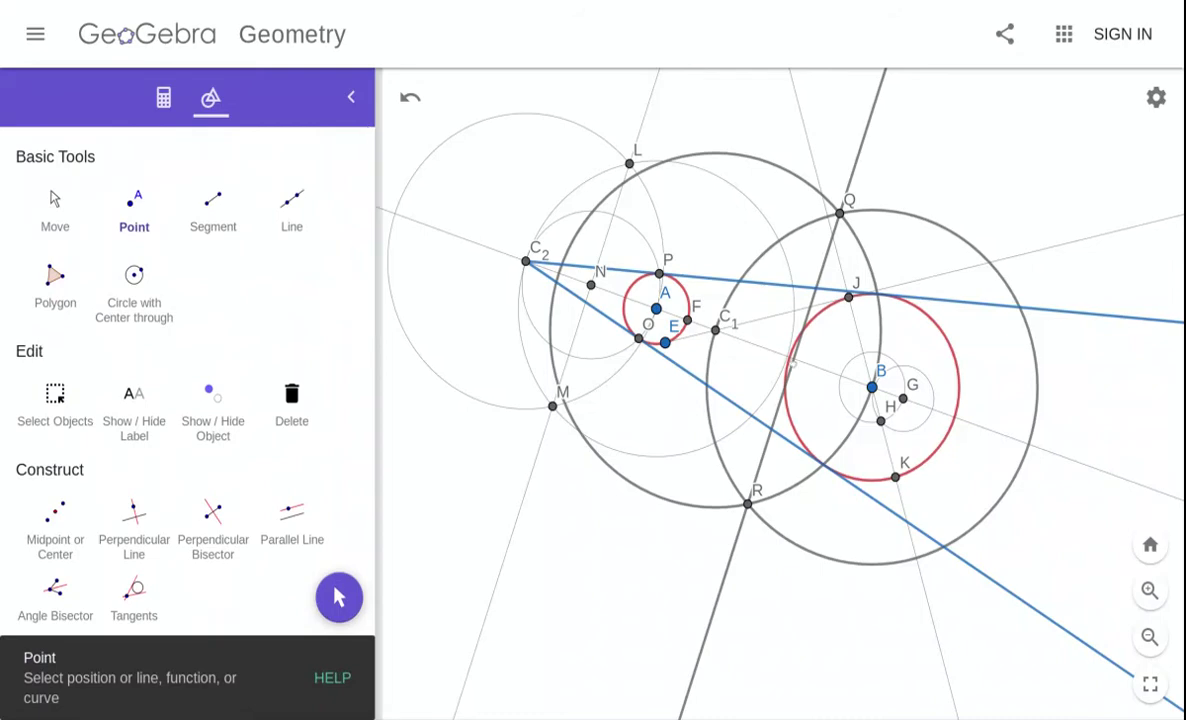
{"action": "left_click", "coordinate": [792, 359]}
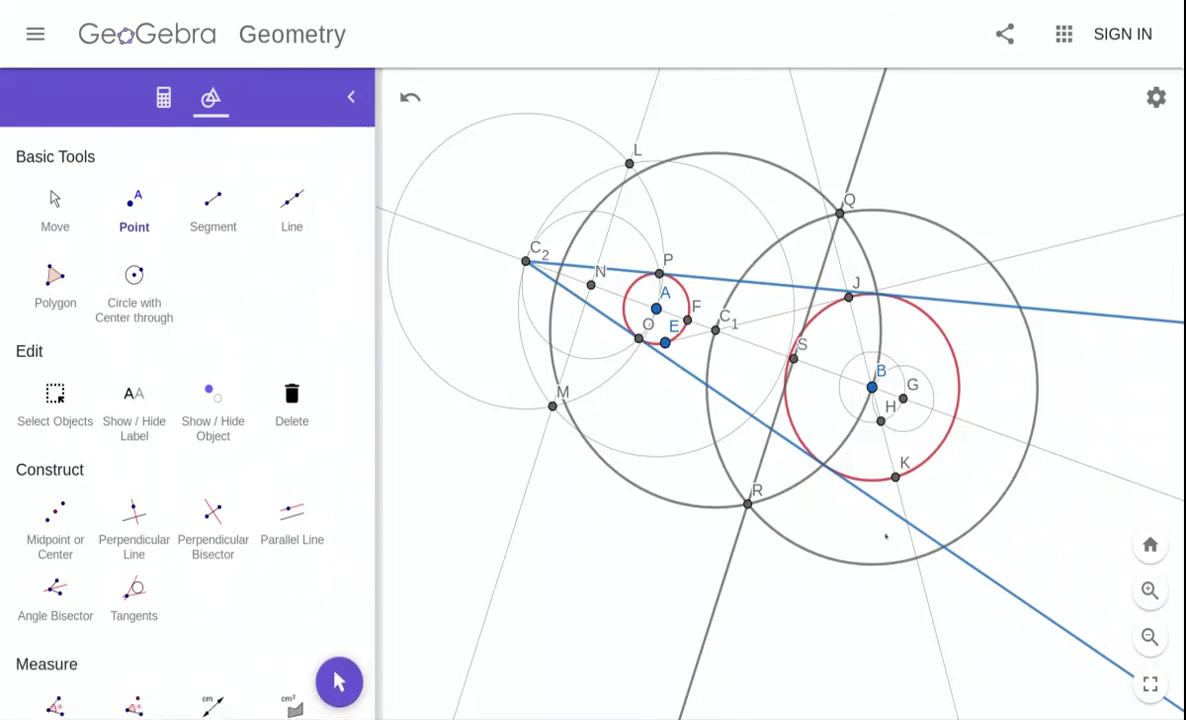
{"action": "left_click", "coordinate": [886, 535]}
{"action": "left_click", "coordinate": [569, 517]}
{"action": "key", "text": "ctrl+z"}
- Set the line thickness to 1 for line QR and the large circles centered at C_1 and B
{"action": "left_click", "coordinate": [51, 180]}
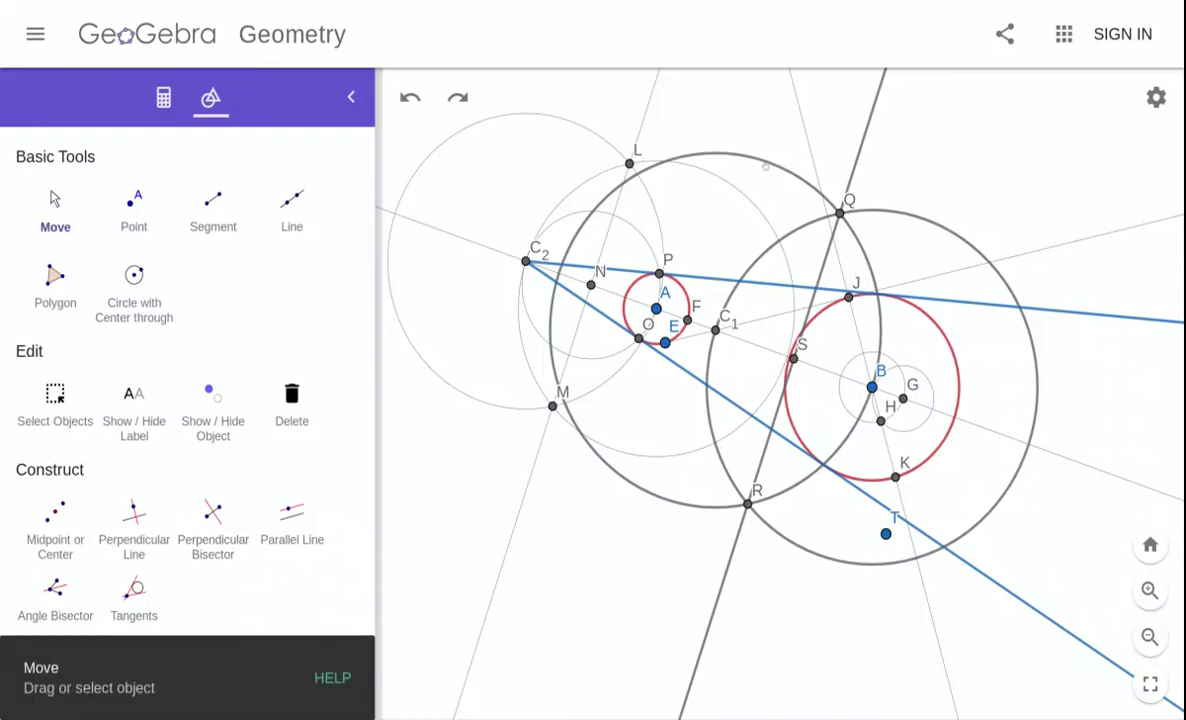
{"action": "left_click", "coordinate": [765, 166]}
{"action": "left_click", "coordinate": [798, 116]}
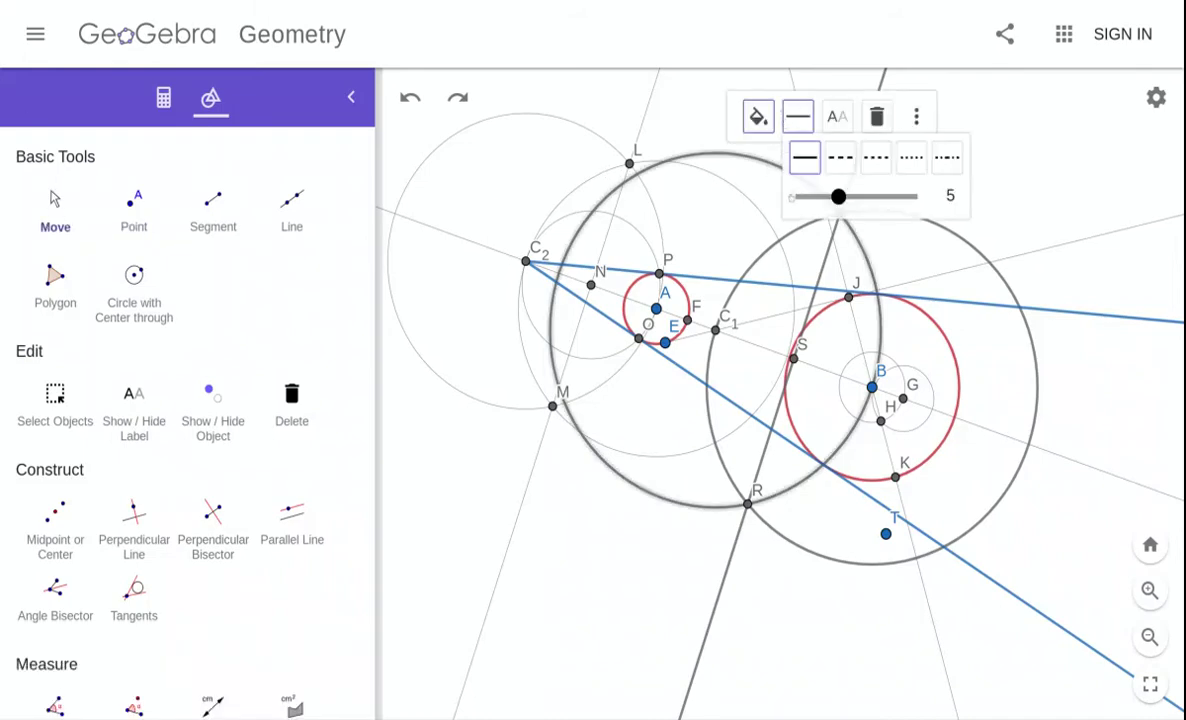
{"action": "left_click_drag", "start_coordinate": [838, 196], "coordinate": [800, 196]}
{"action": "left_click", "coordinate": [828, 248]}
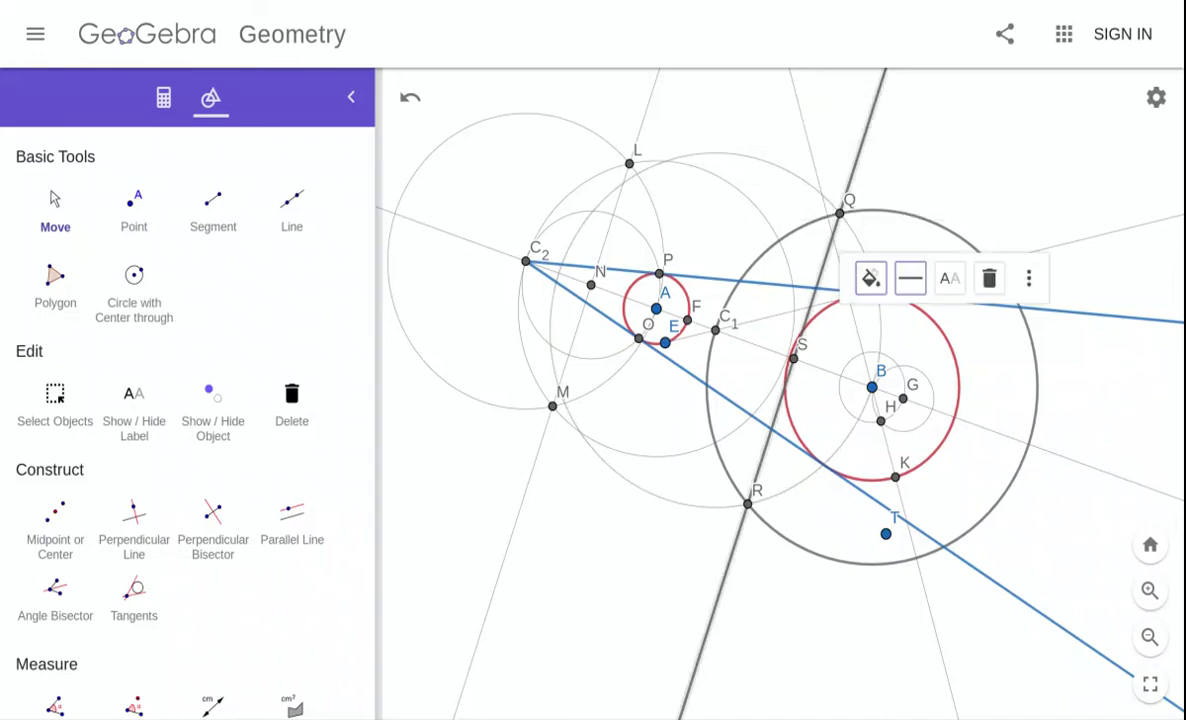
{"action": "left_click", "coordinate": [910, 278]}
{"action": "left_click_drag", "start_coordinate": [950, 358], "coordinate": [915, 358]}
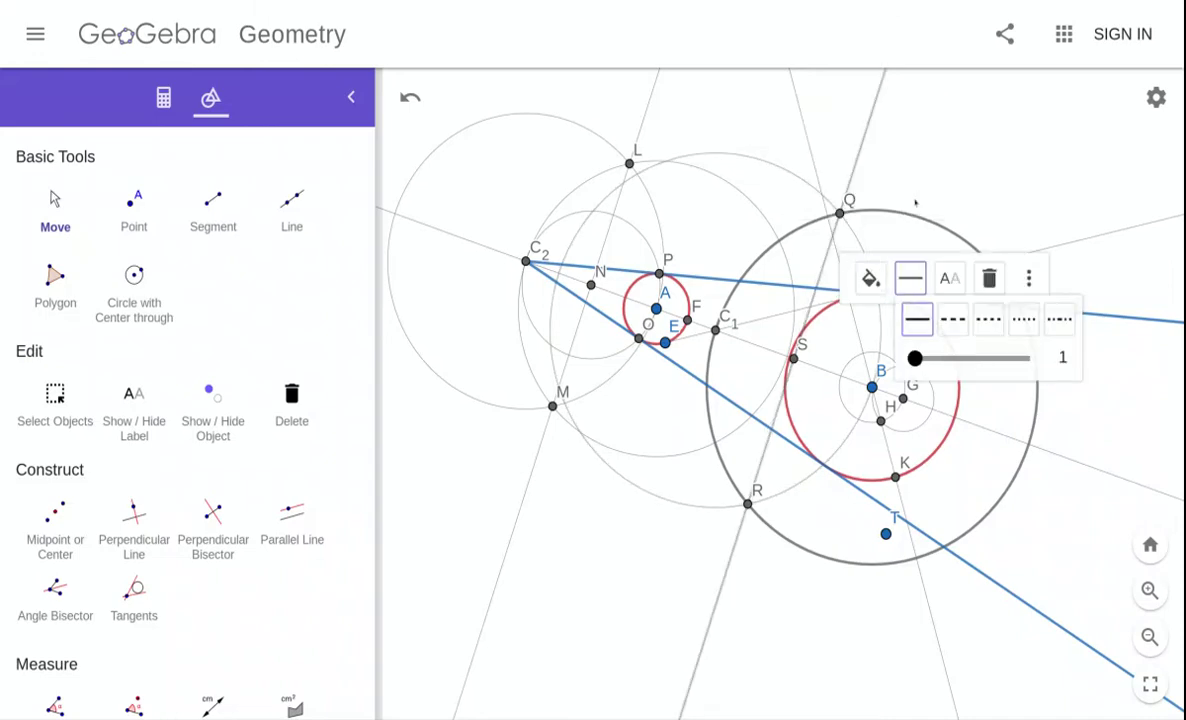
{"action": "left_click", "coordinate": [915, 206]}
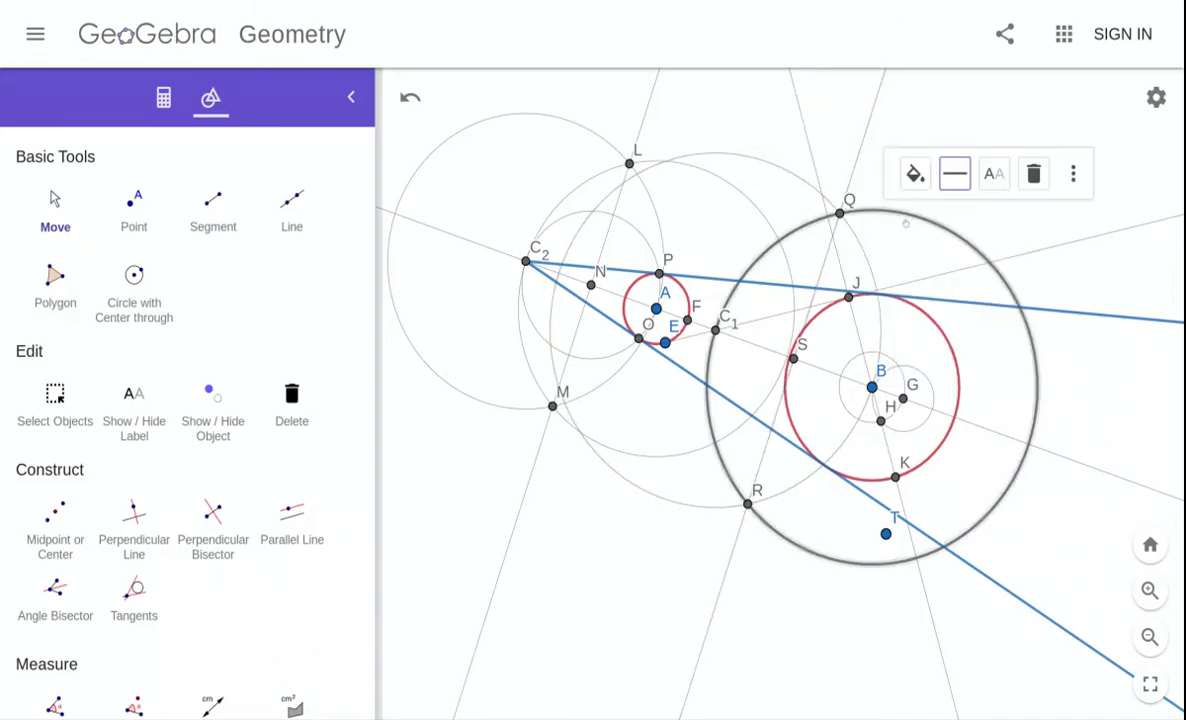
{"action": "left_click", "coordinate": [954, 174]}
{"action": "left_click_drag", "start_coordinate": [993, 253], "coordinate": [950, 256]}
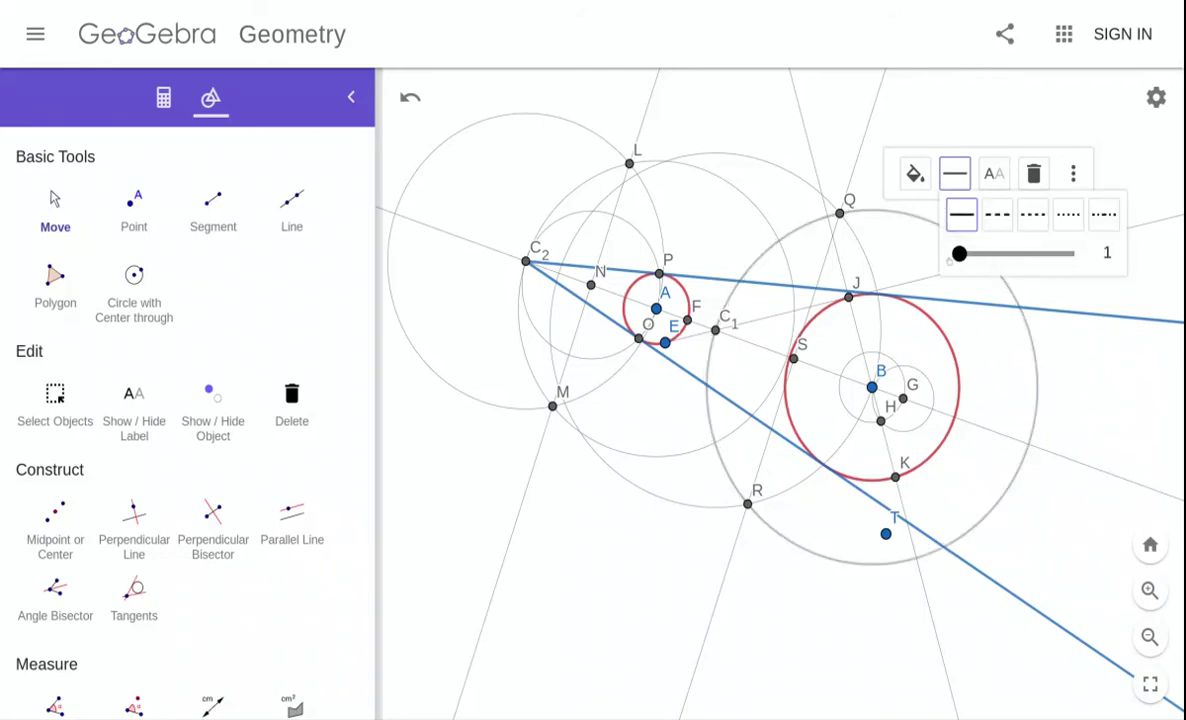
{"action": "left_click", "coordinate": [988, 386]}
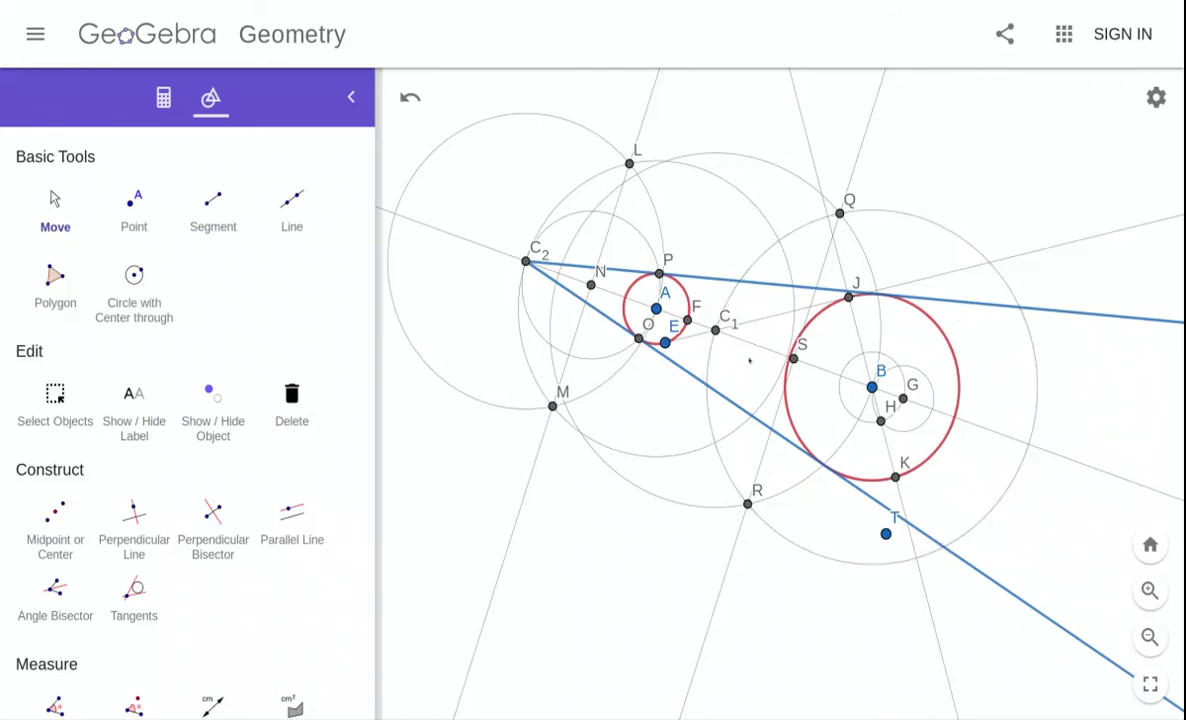
- Draw a compass circle centered at S with radius SB
{"action": "scroll", "coordinate": [314, 597], "scroll_direction": "down", "scroll_amount": 5}
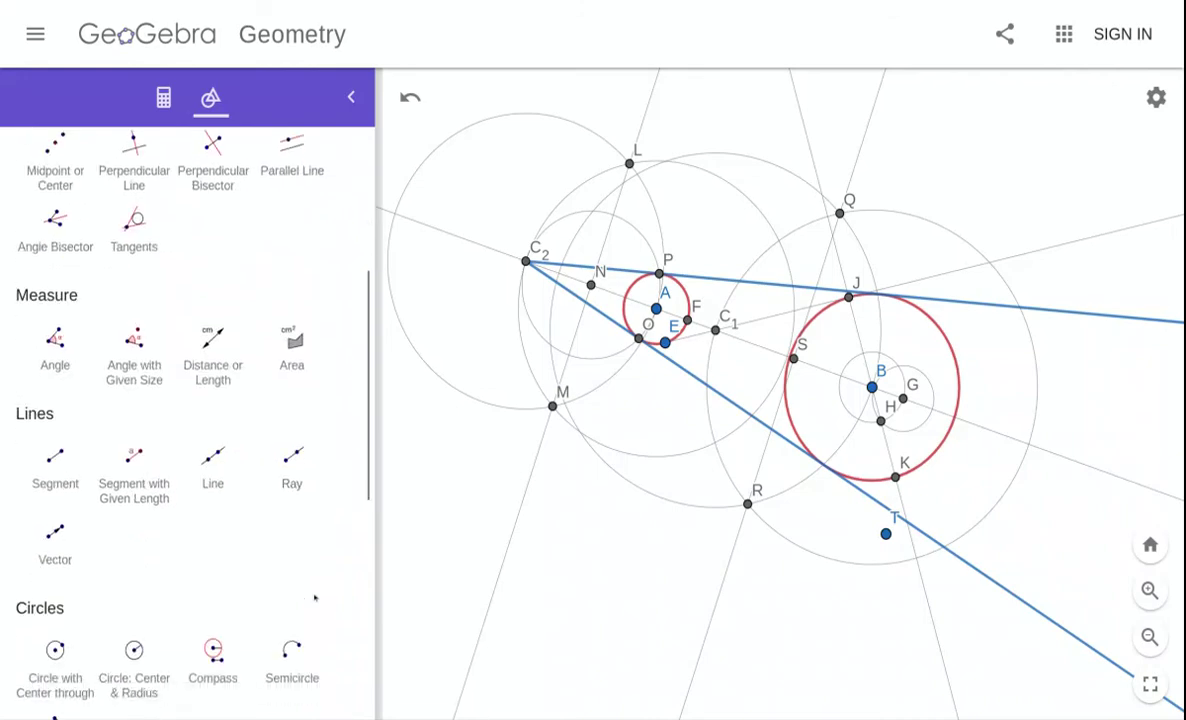
{"action": "left_click", "coordinate": [213, 652]}
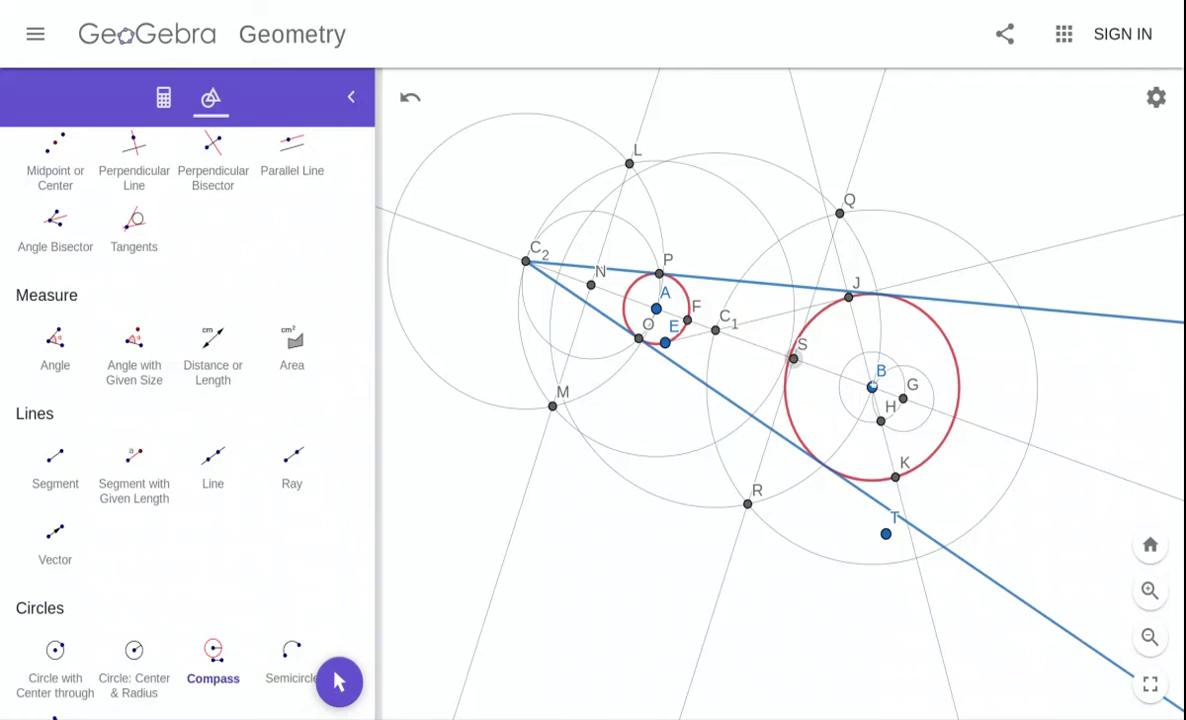
{"action": "left_click", "coordinate": [793, 358]}
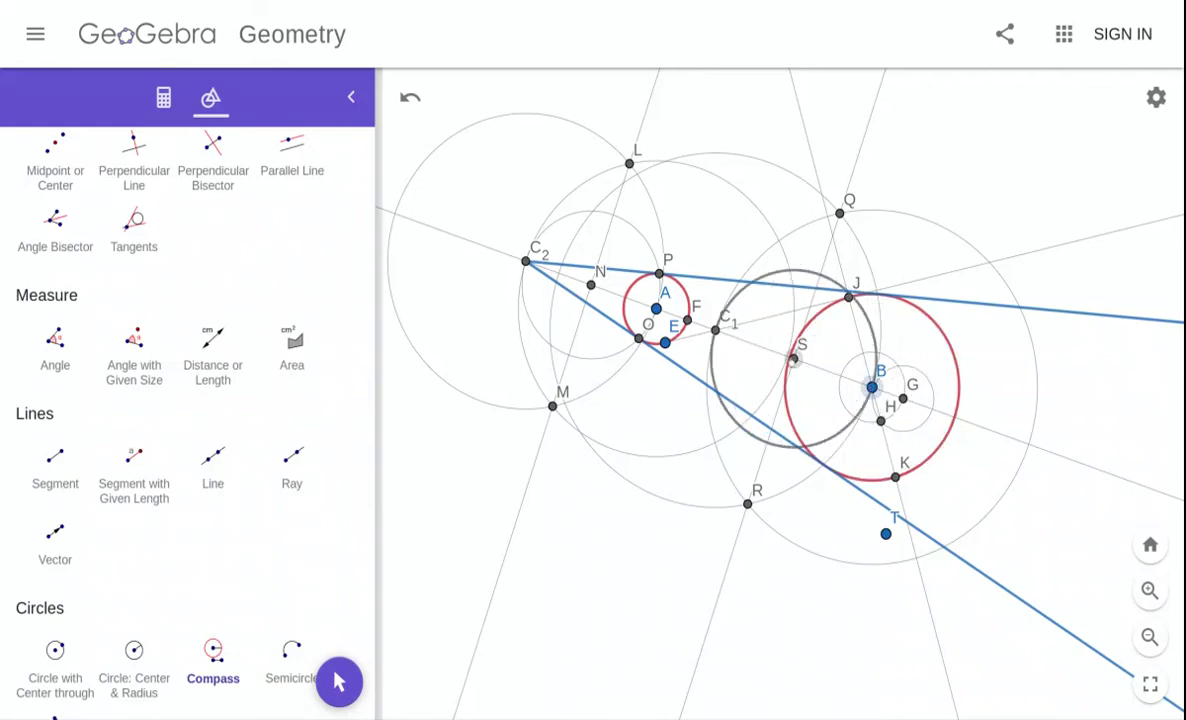
{"action": "left_click", "coordinate": [794, 358]}
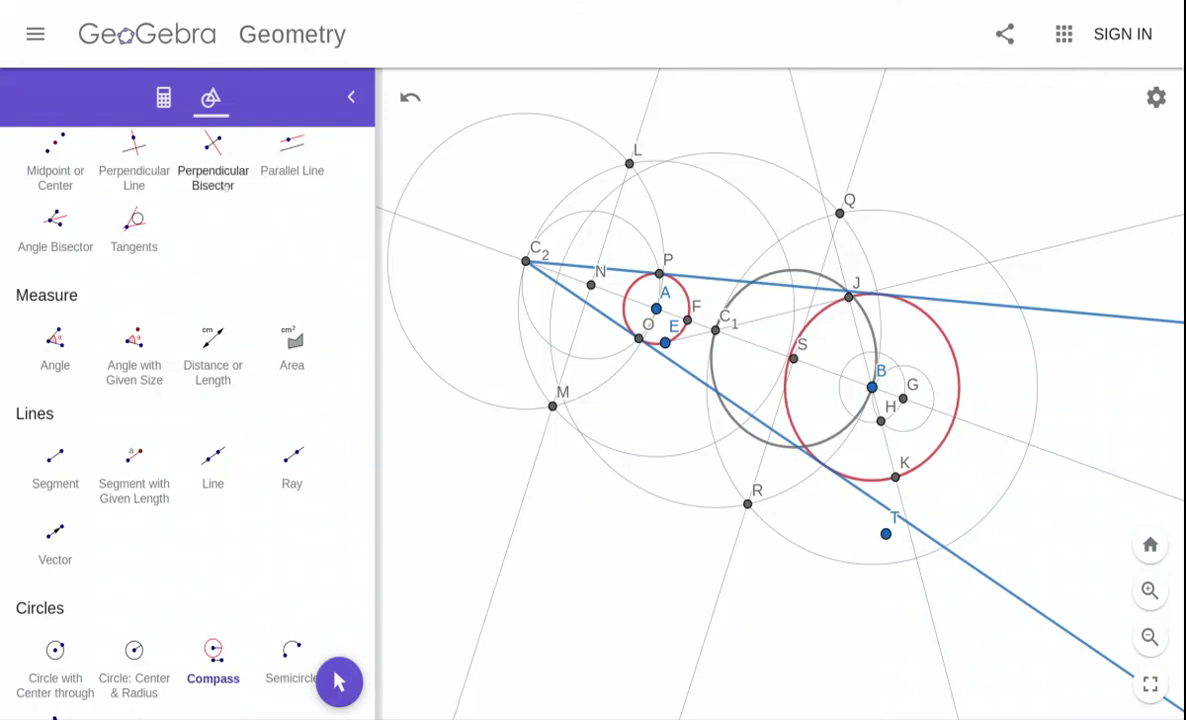
- Hide point J and the two lines through it, and place points at both intersections of the circle centered at S and the red circle around B
{"action": "scroll", "coordinate": [218, 185], "scroll_direction": "up", "scroll_amount": 3}
{"action": "left_click", "coordinate": [220, 186]}
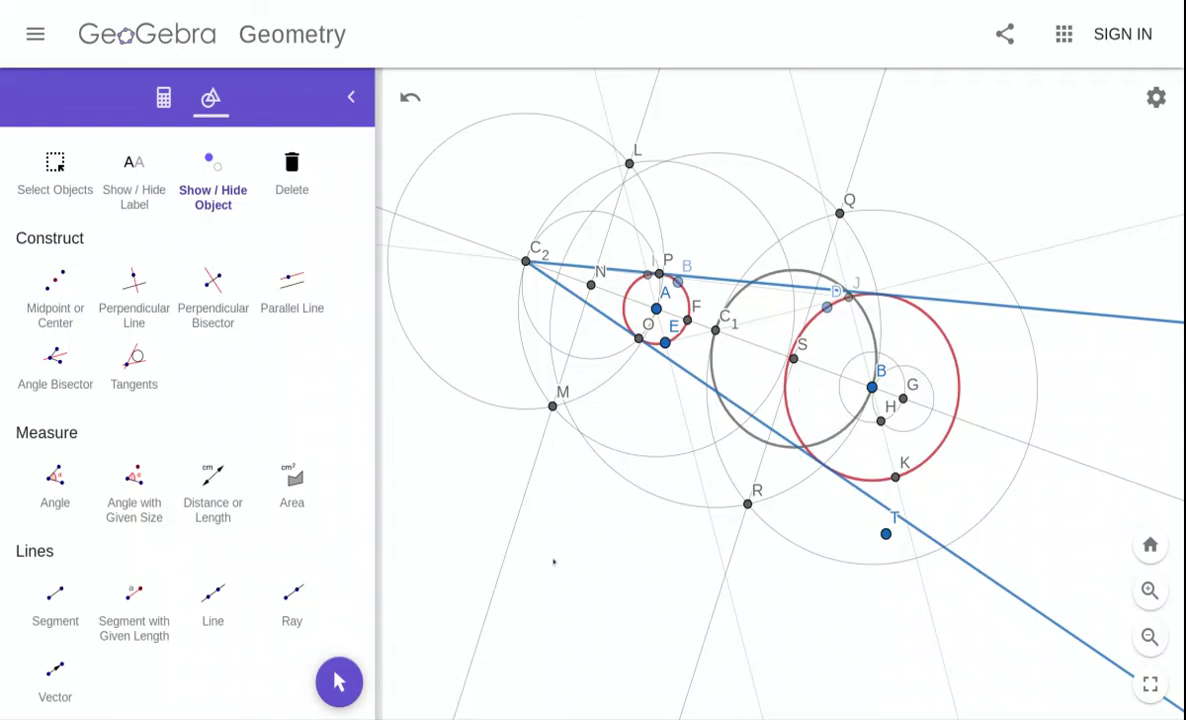
{"action": "scroll", "coordinate": [140, 200], "scroll_direction": "up", "scroll_amount": 3}
{"action": "left_click", "coordinate": [139, 210]}
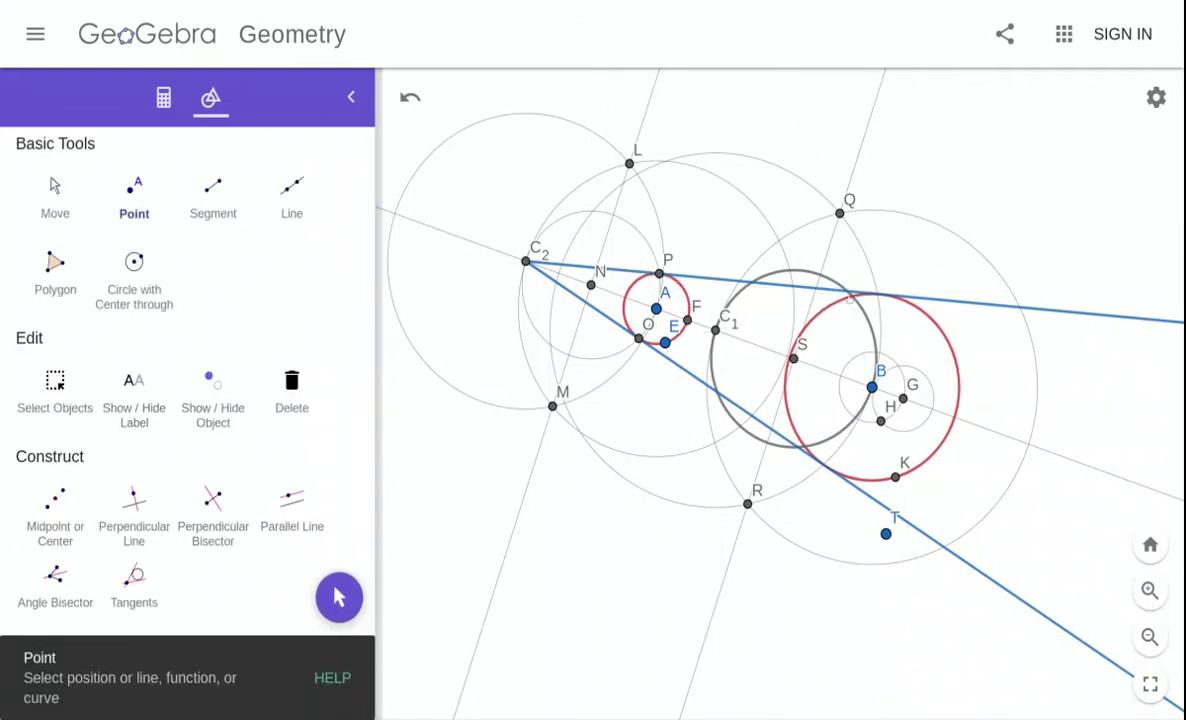
{"action": "left_click", "coordinate": [852, 296]}
{"action": "key", "text": "ctrl+z"}
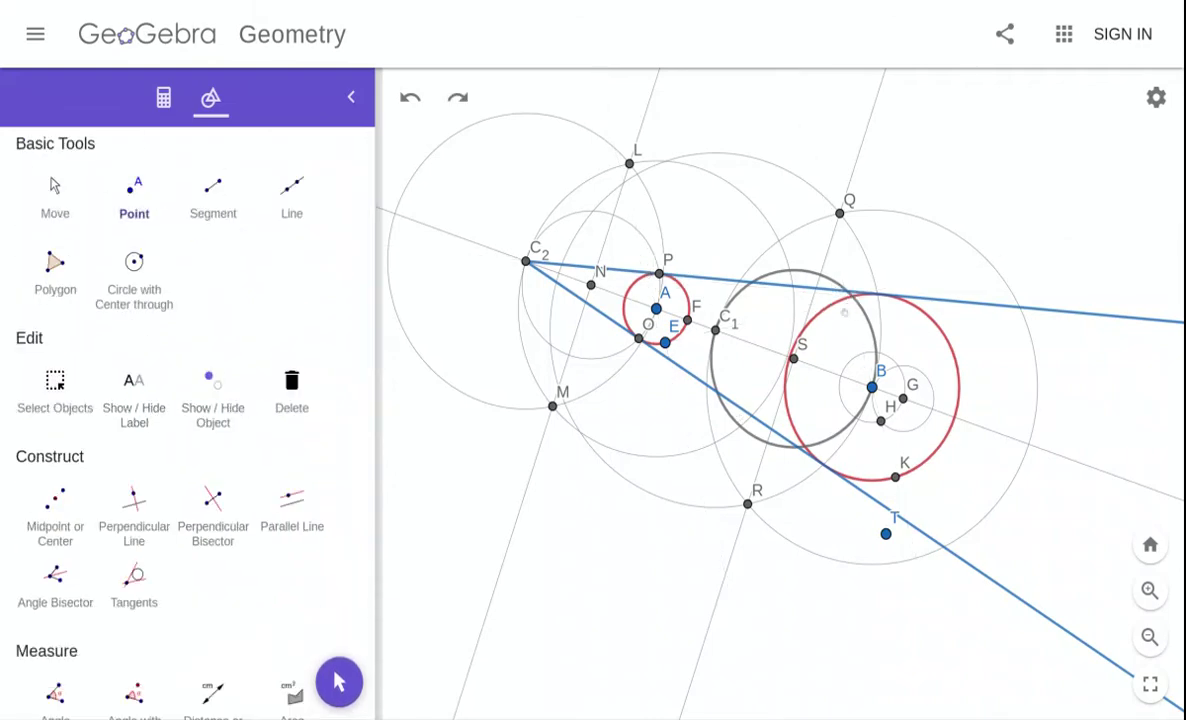
{"action": "key", "text": "ctrl+y"}
{"action": "left_click", "coordinate": [805, 445]}
- Draw two lines through C_1, one passing through V and the other through U
{"action": "left_click", "coordinate": [260, 192]}
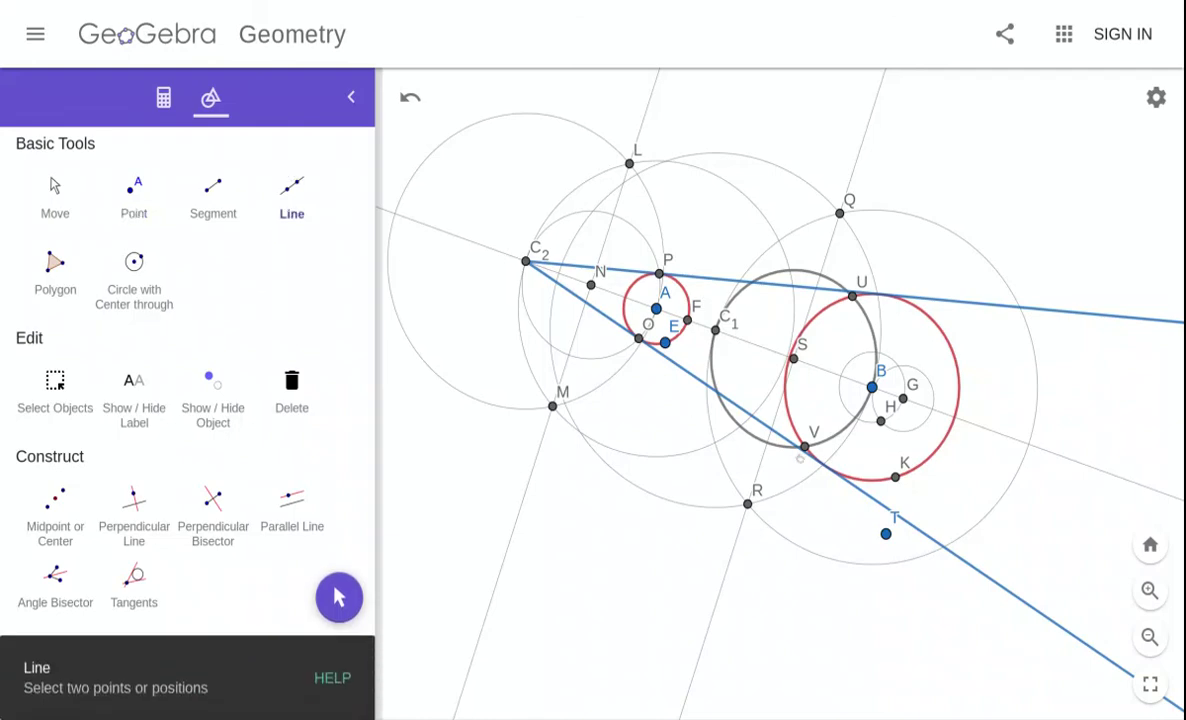
{"action": "left_click", "coordinate": [804, 448]}
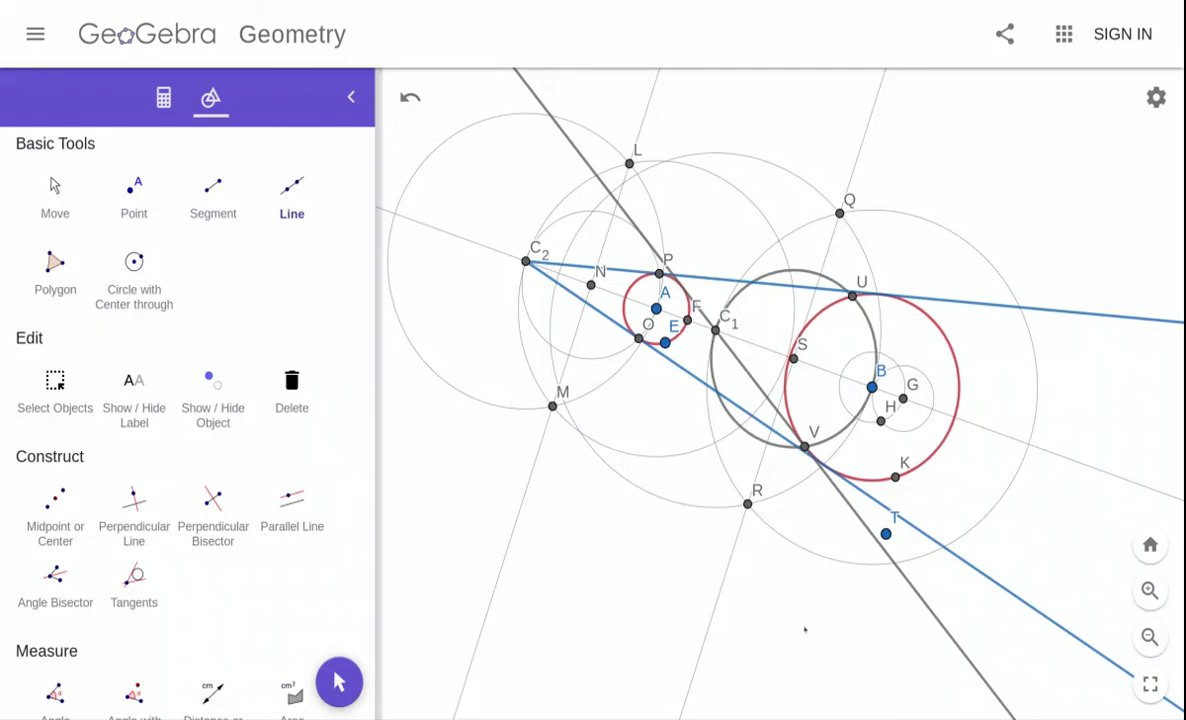
{"action": "left_click", "coordinate": [852, 296]}
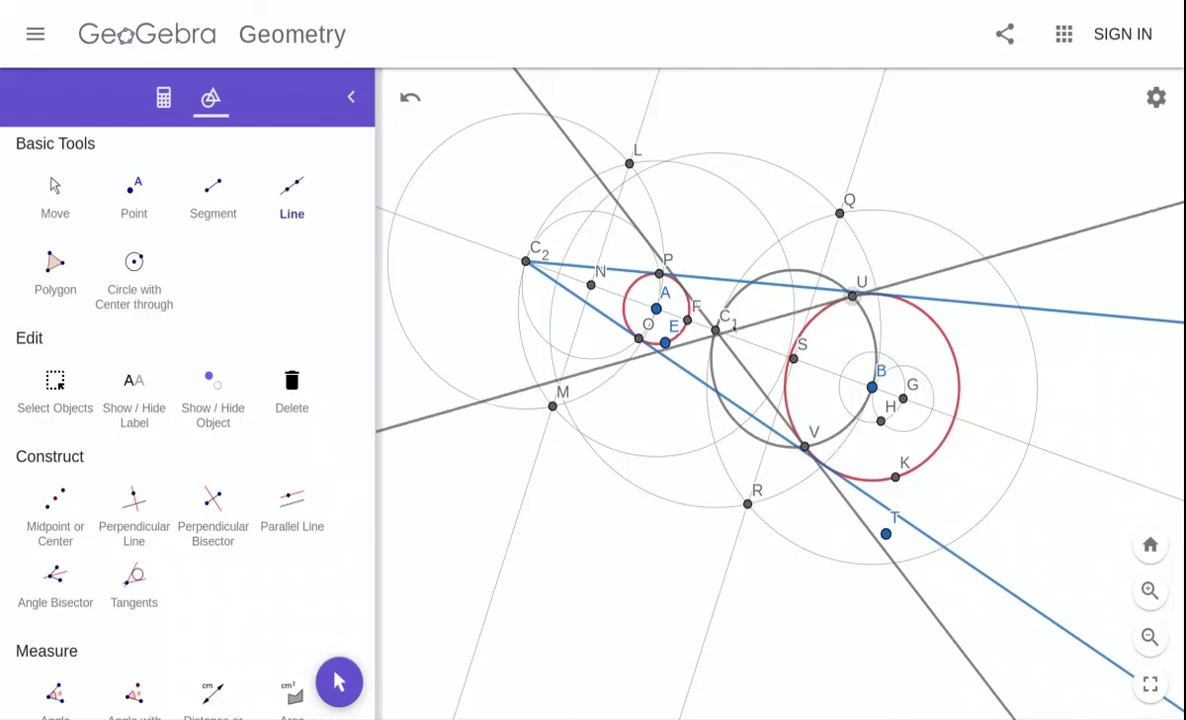
{"action": "left_click", "coordinate": [715, 329]}
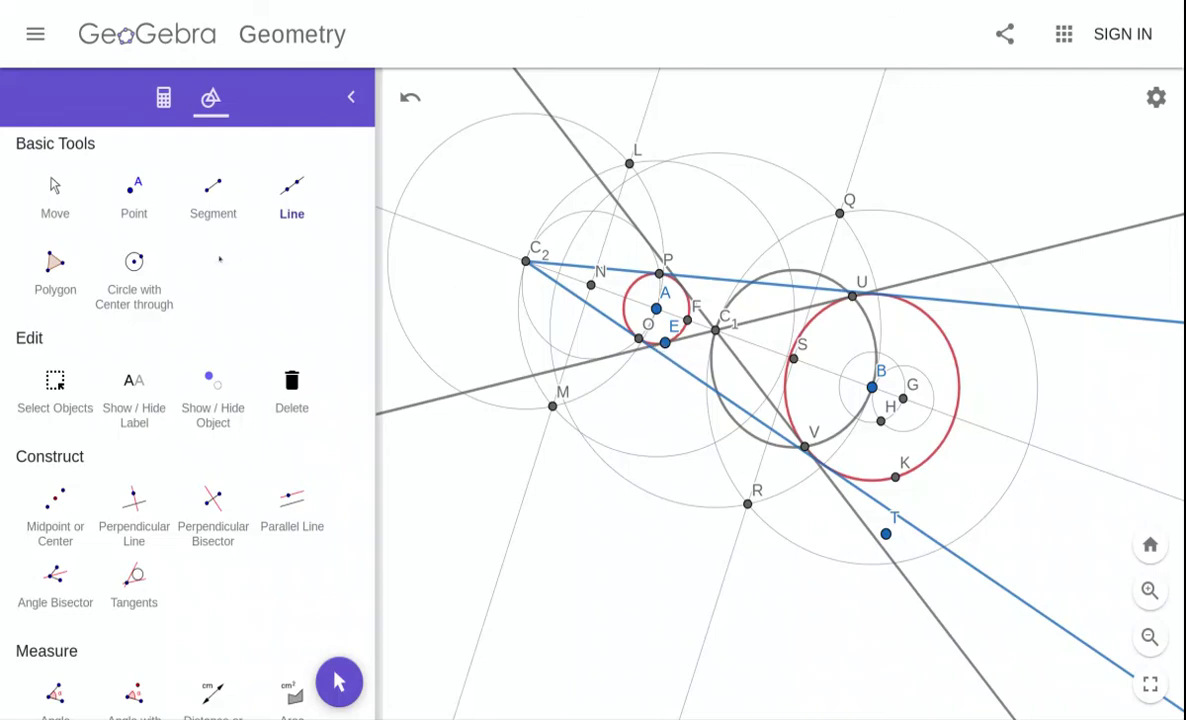
- Set the line thickness of the circle centered at S to 1
{"action": "key", "text": "Escape"}
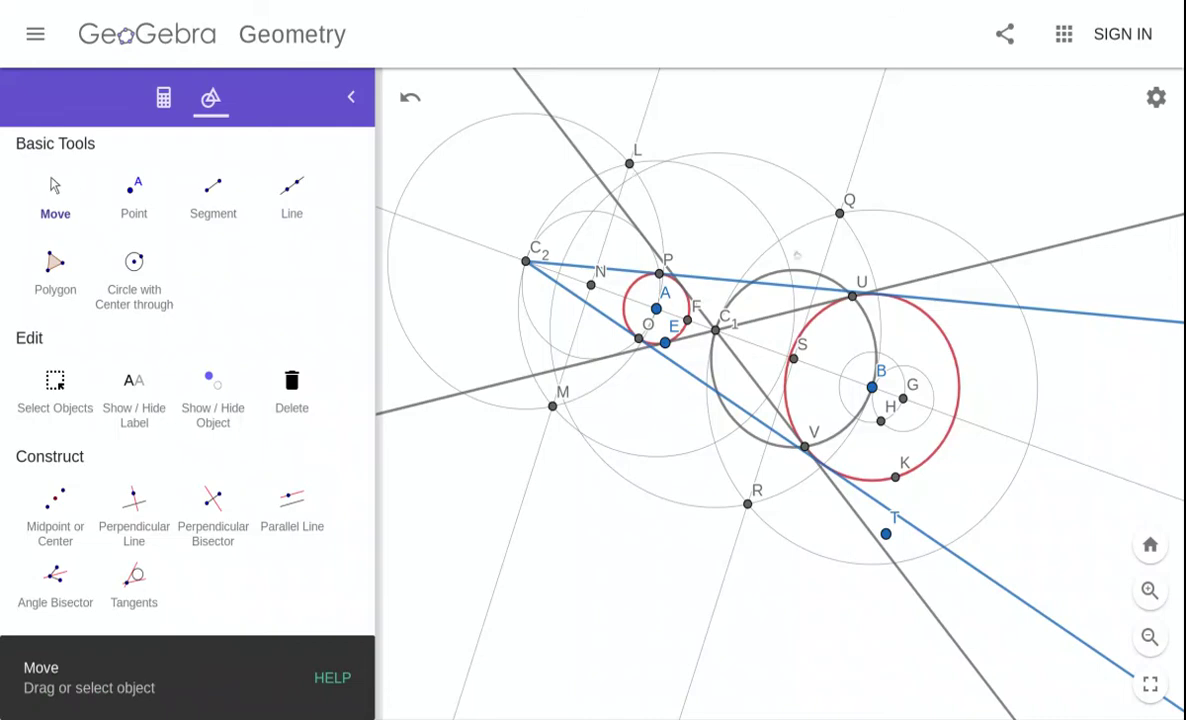
{"action": "left_click", "coordinate": [803, 271]}
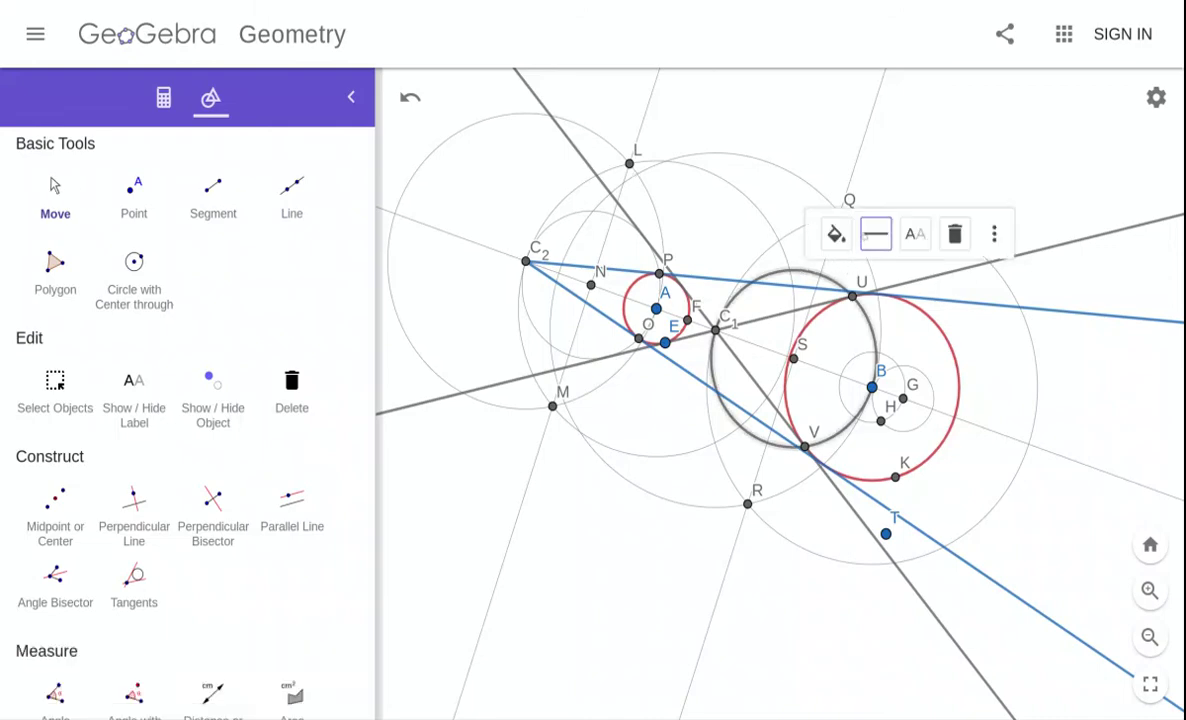
{"action": "left_click", "coordinate": [875, 234]}
{"action": "left_click_drag", "start_coordinate": [913, 313], "coordinate": [860, 314]}
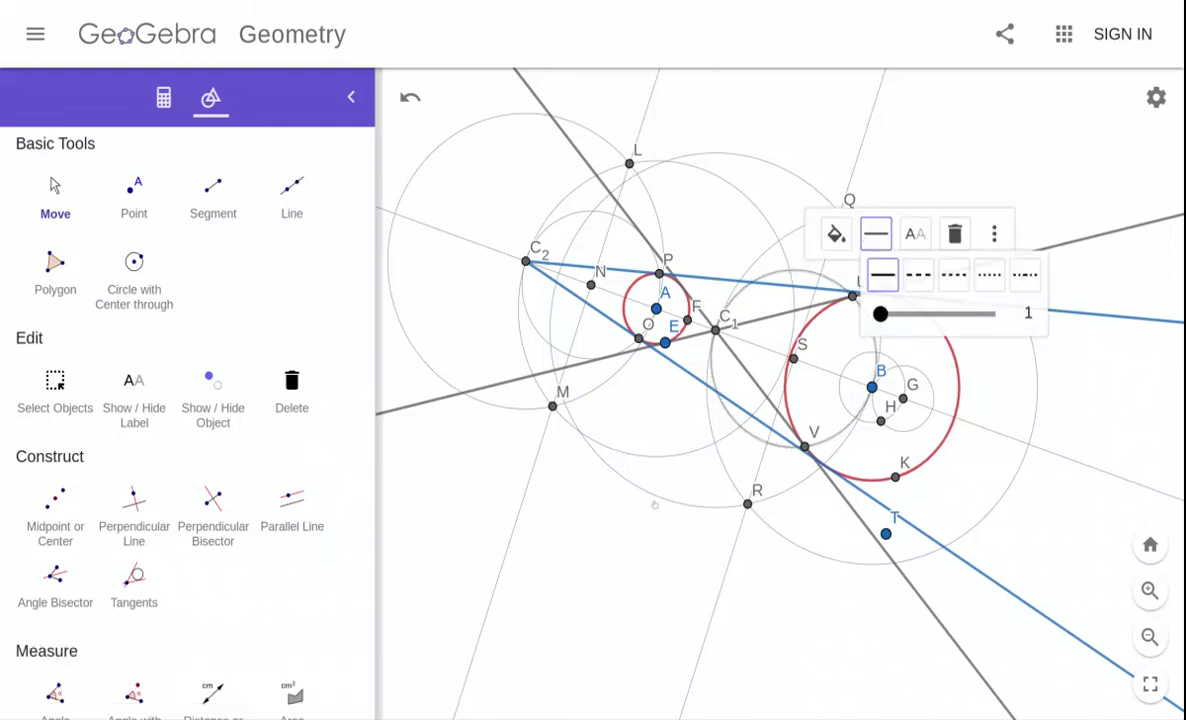
{"action": "left_click", "coordinate": [654, 505]}
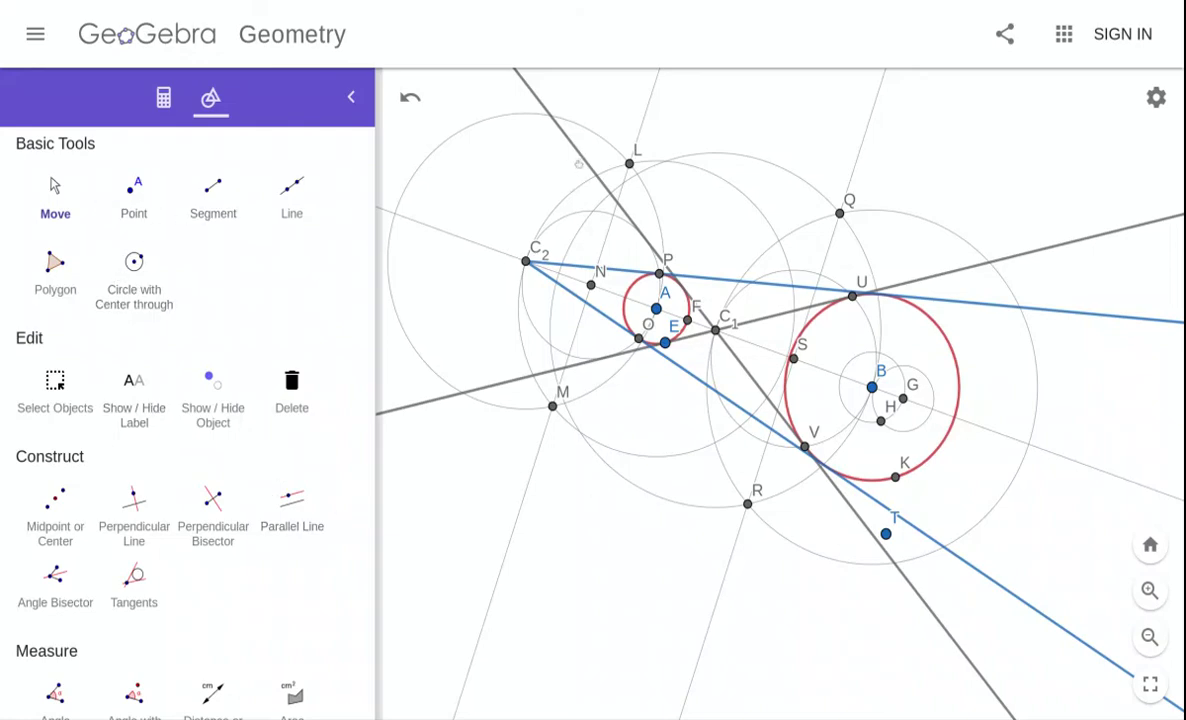
- Color the lines C_1V and C_1U green
{"action": "left_click", "coordinate": [584, 170]}
{"action": "left_click", "coordinate": [624, 200]}
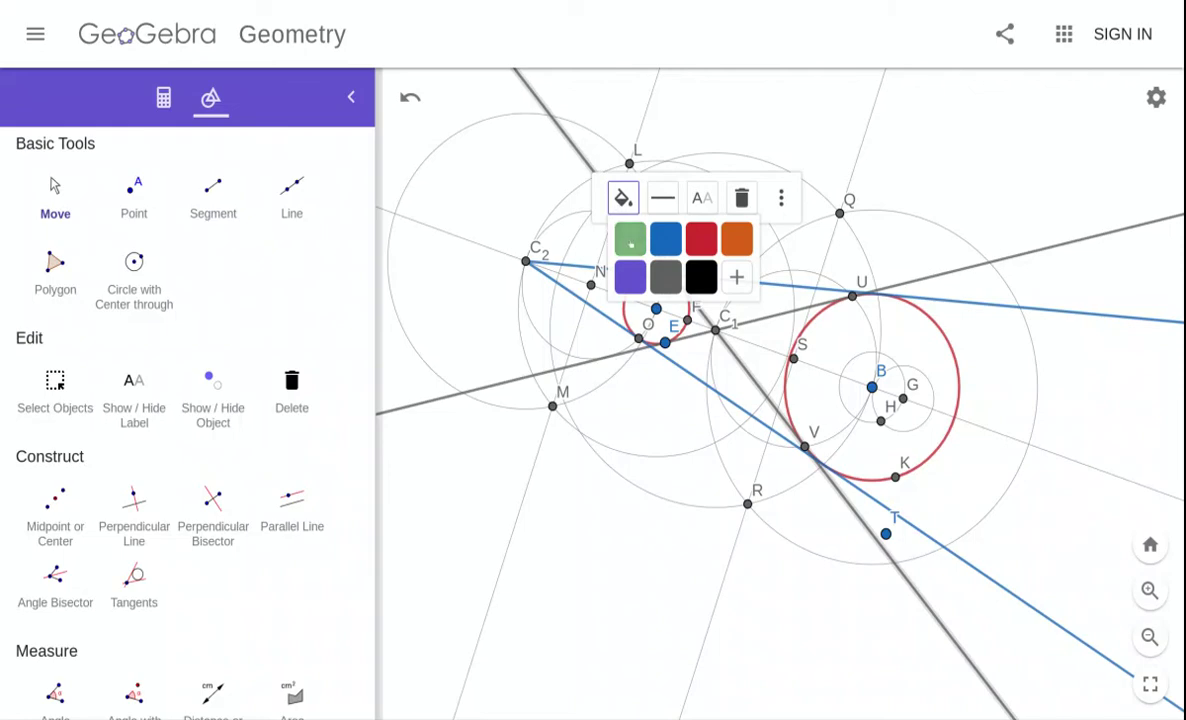
{"action": "left_click", "coordinate": [630, 237]}
{"action": "left_click", "coordinate": [789, 311]}
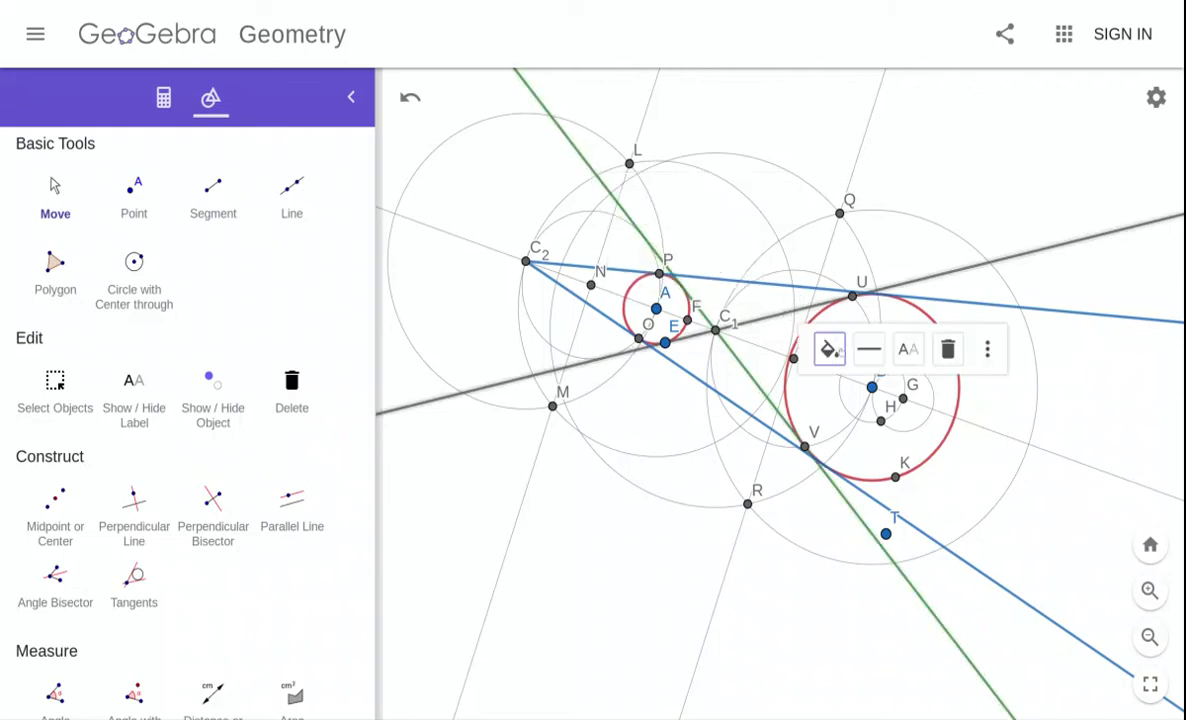
{"action": "left_click", "coordinate": [829, 349]}
{"action": "left_click", "coordinate": [837, 389]}
{"action": "left_click", "coordinate": [677, 478]}
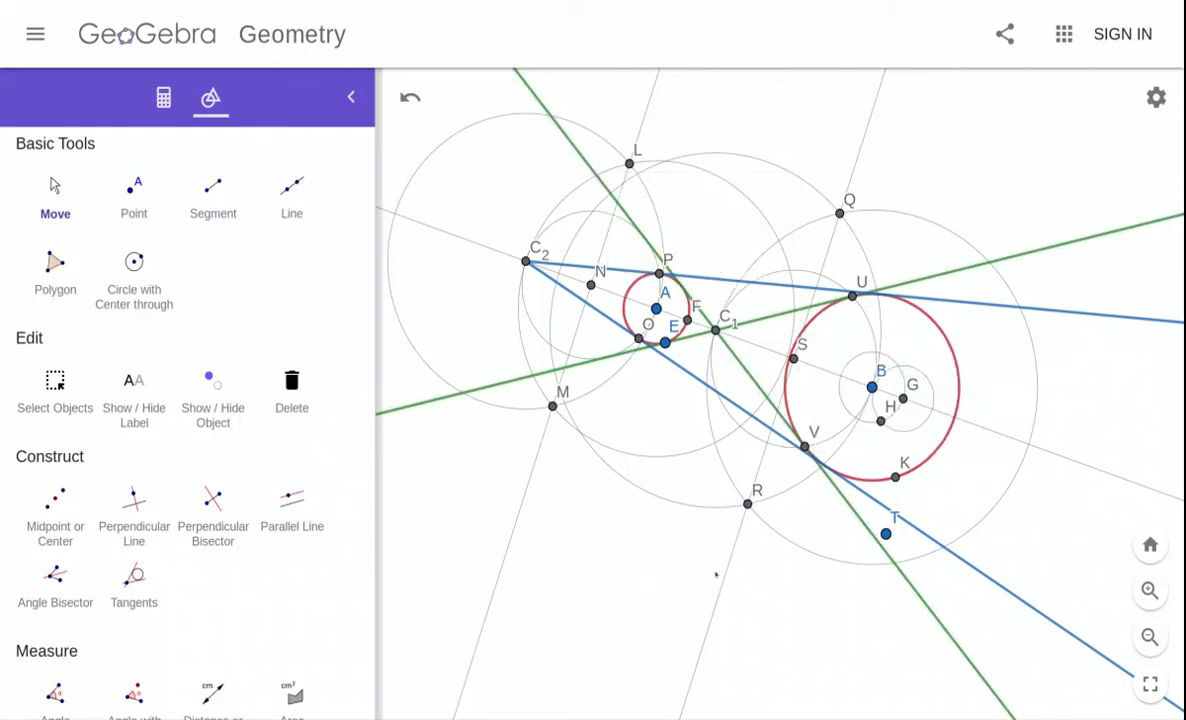